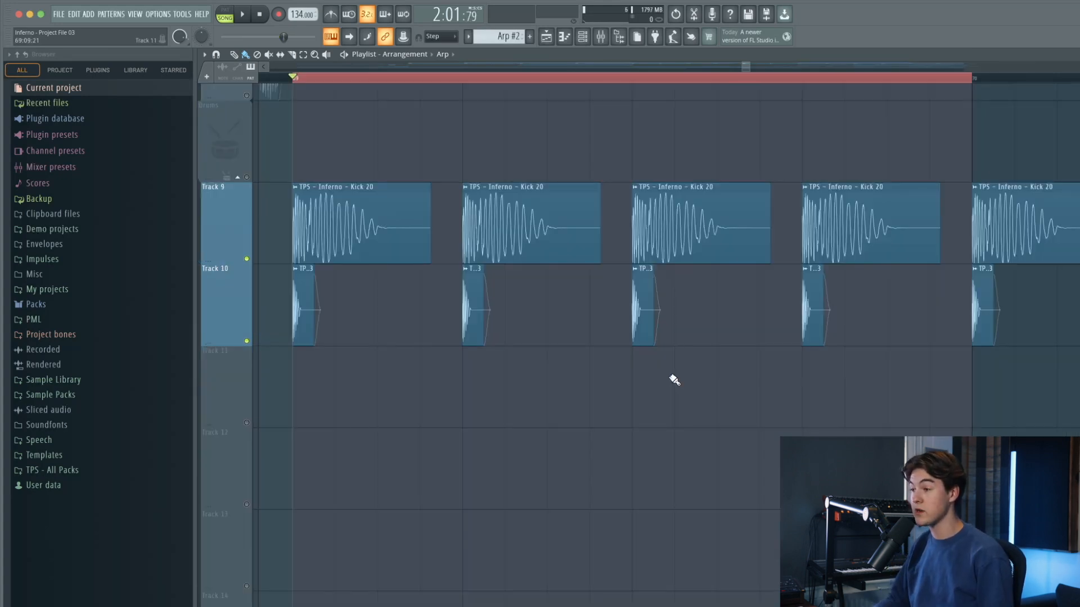
- Solo Track 9 and audition its Kick 20 clips on their own
right_click(247, 259)
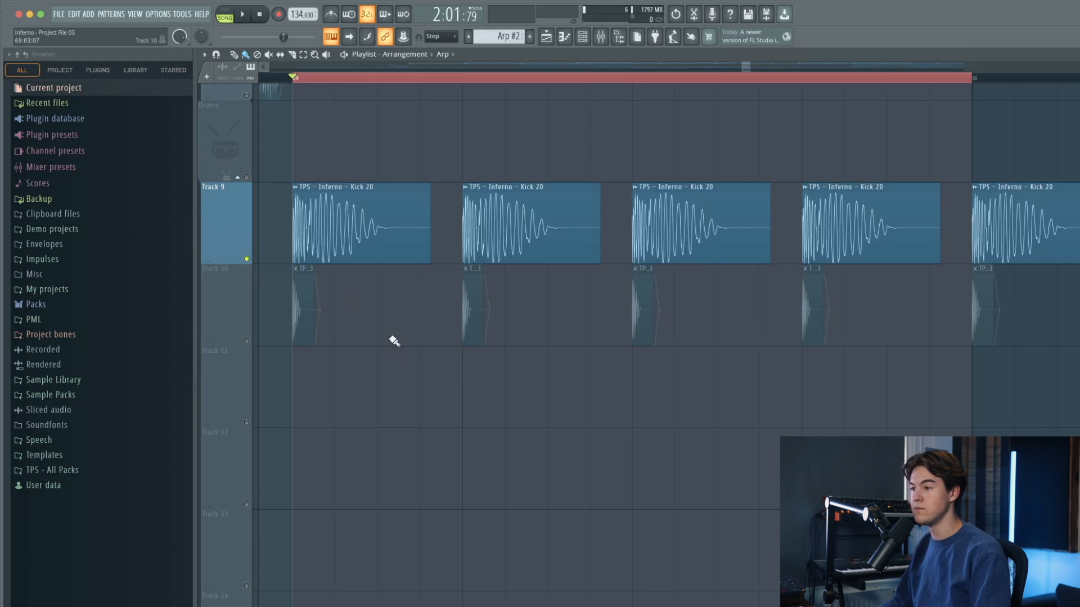
key("space")
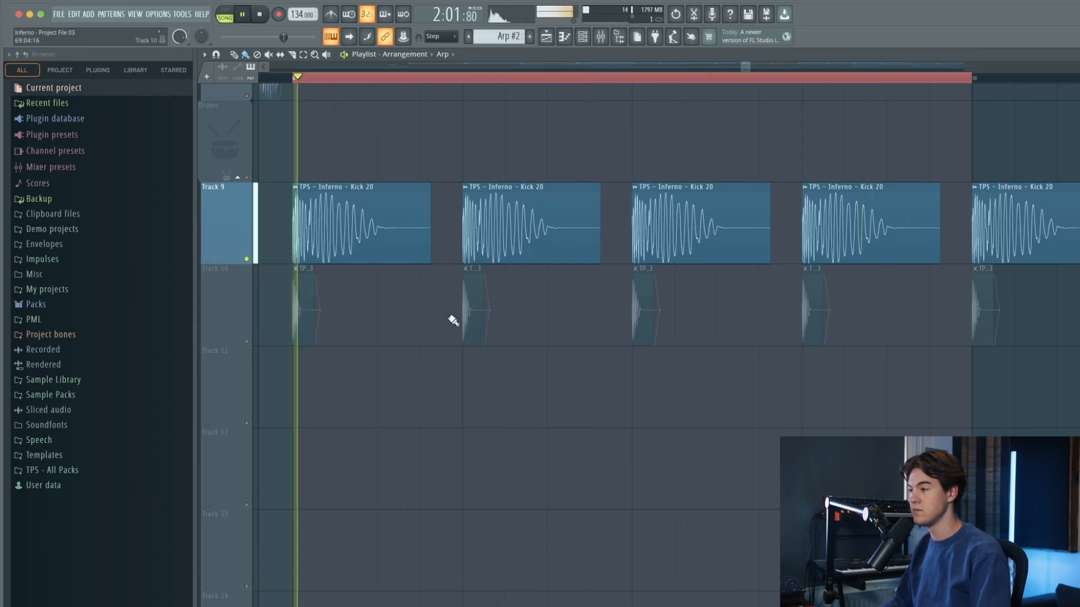
key("space")
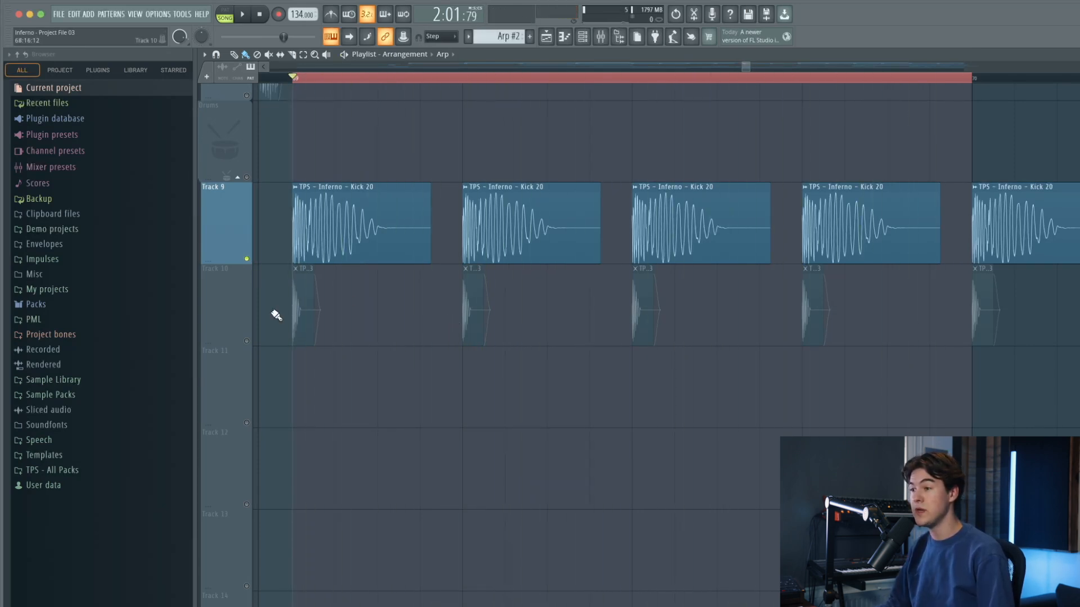
- Solo Track 10, play its Kick 13 clips and check the sample's audio clip settings
left_click(251, 343)
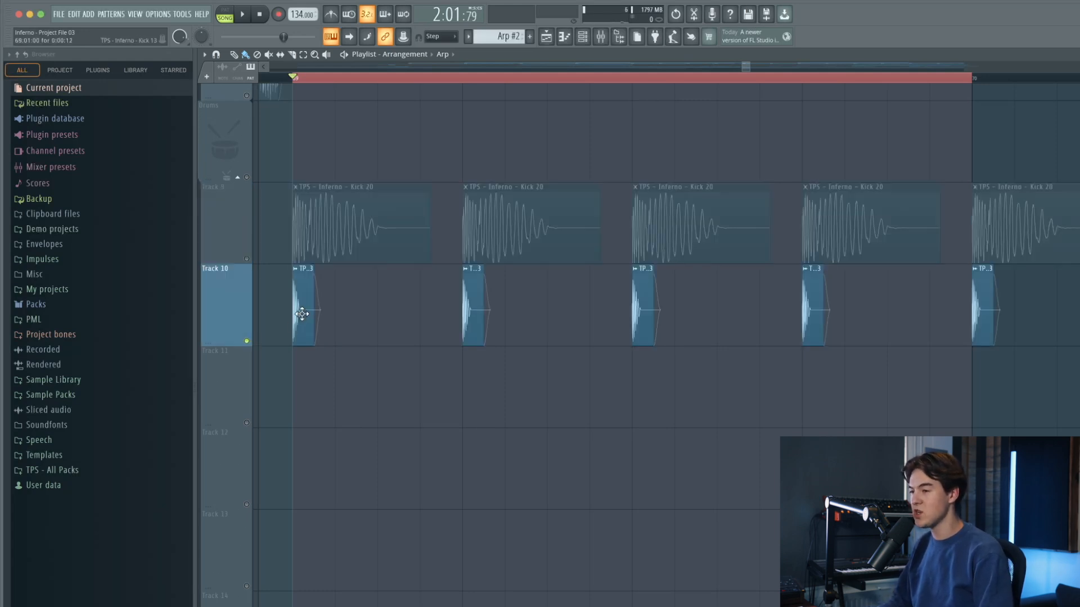
key("space")
double_click(302, 314)
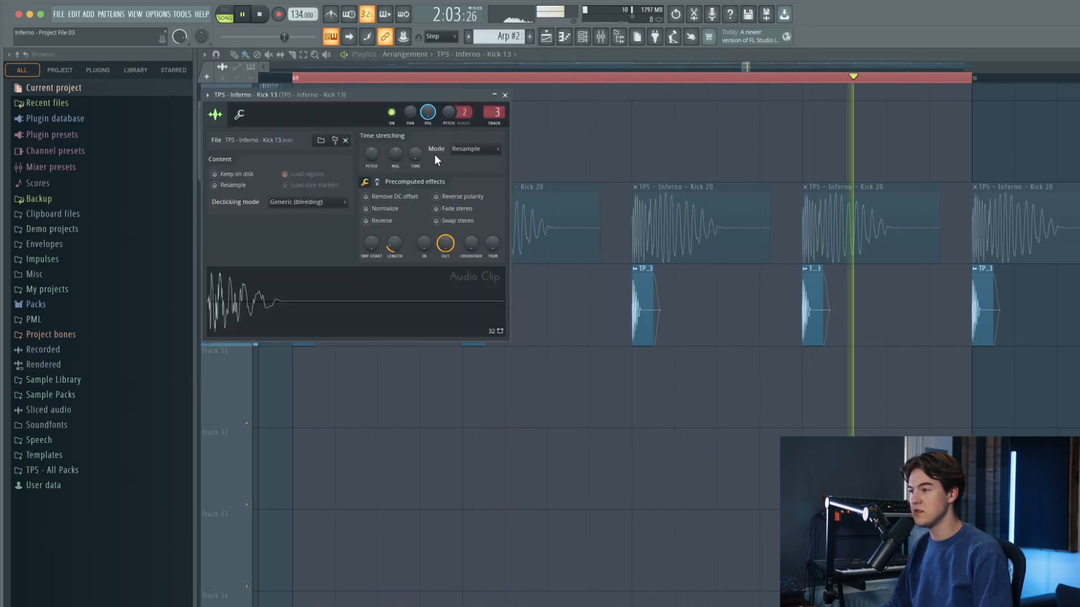
left_click(506, 95)
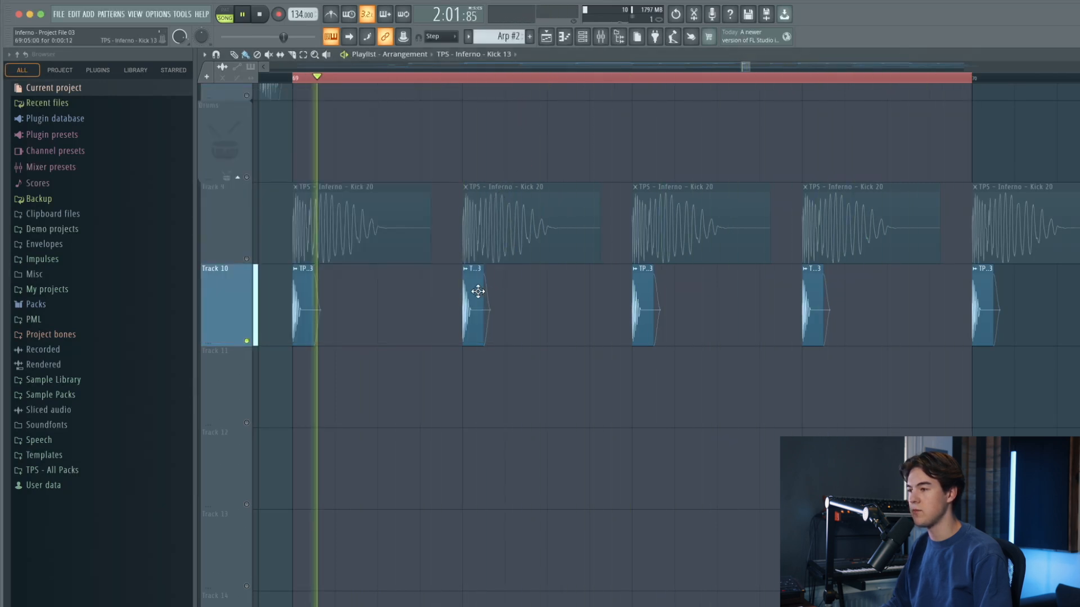
double_click(477, 289)
left_click(505, 95)
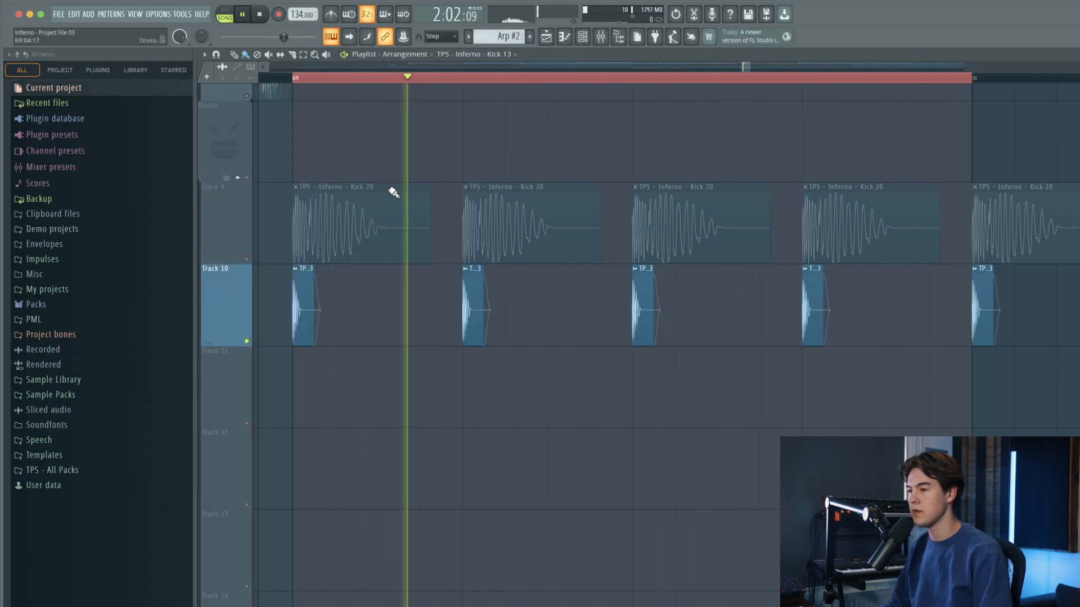
- Switch the solo back to the Kick 20 clips on Track 9, keeping Track 10 muted
left_click(246, 259)
left_click(247, 341)
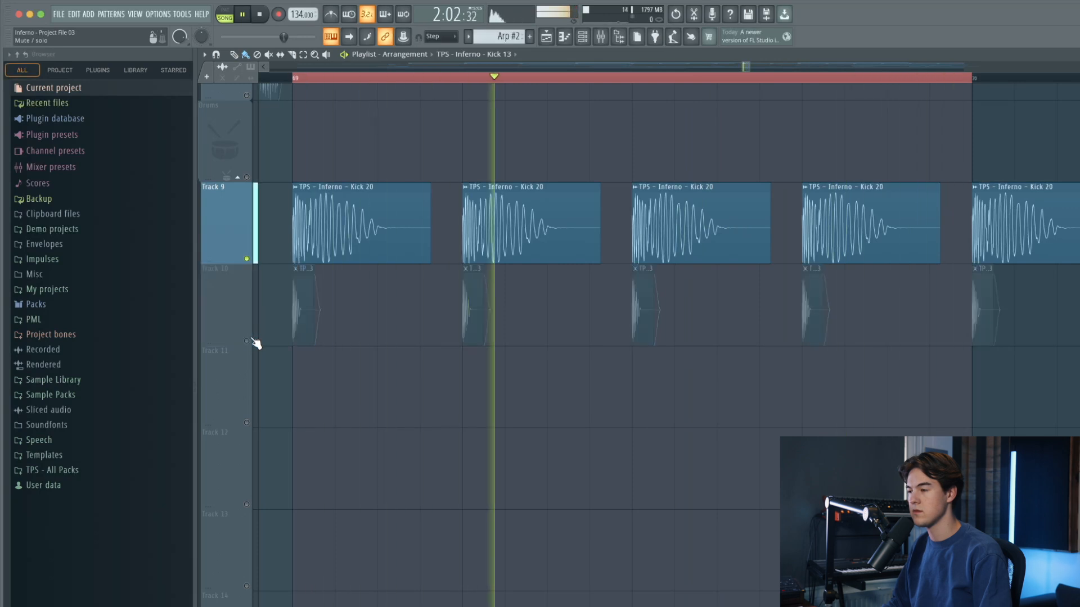
left_click(246, 341)
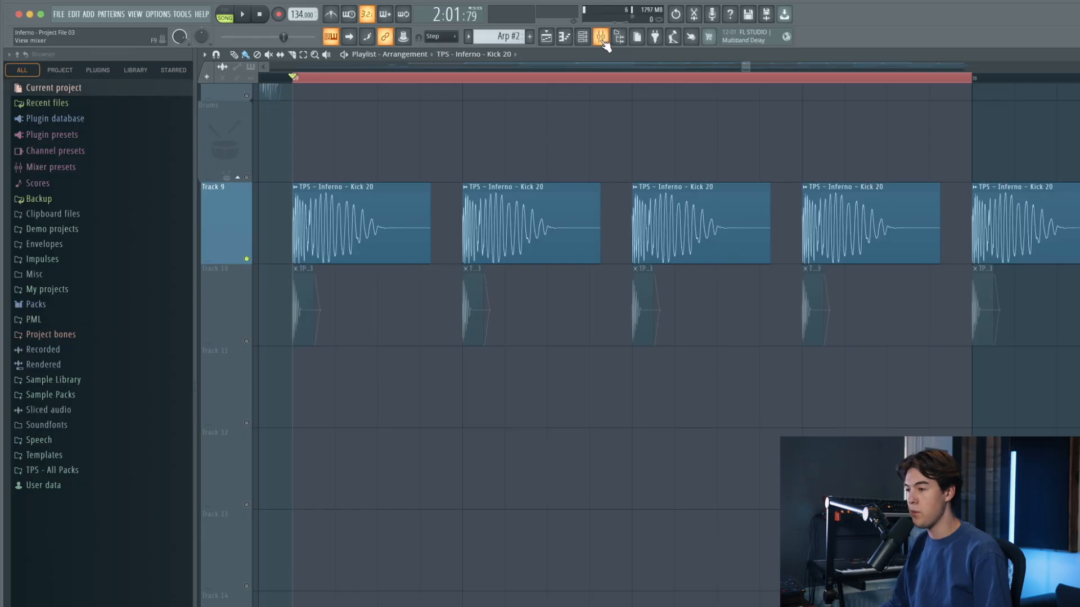
- Show the mixer, select the Kick 20 insert and inspect its Fruity Parametric EQ 2 curve
left_click(601, 36)
left_click_drag(472, 163, 540, 272)
left_click(370, 316)
left_click(733, 302)
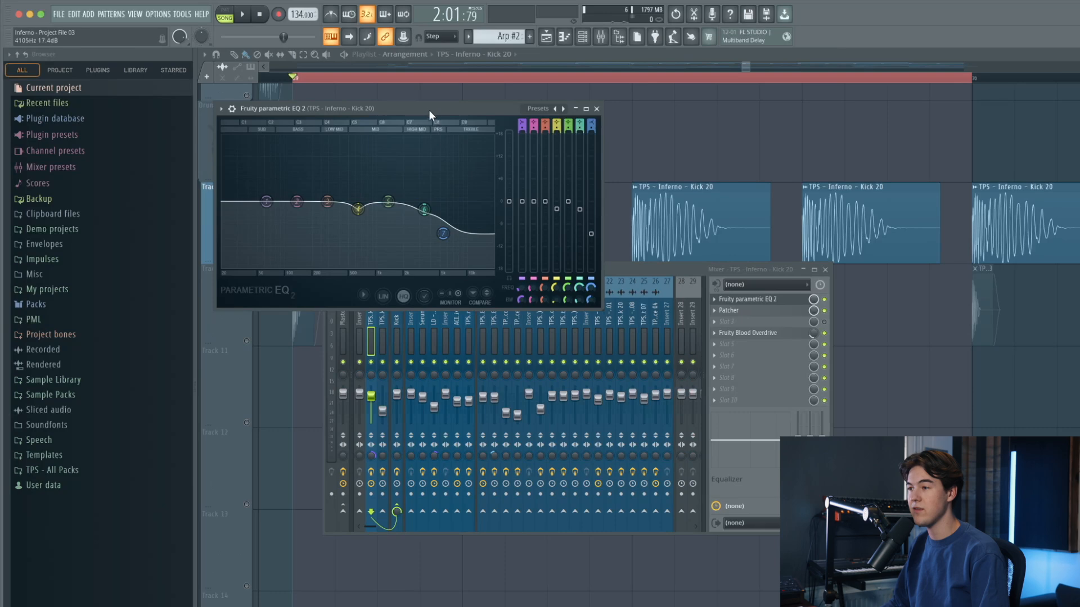
left_click_drag(429, 112, 474, 153)
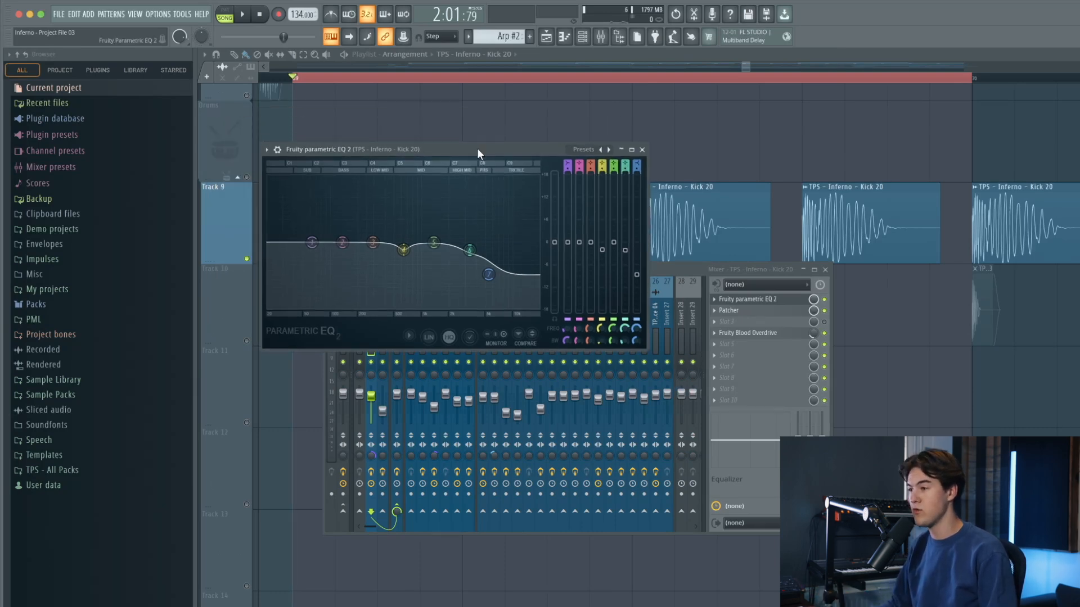
left_click(642, 150)
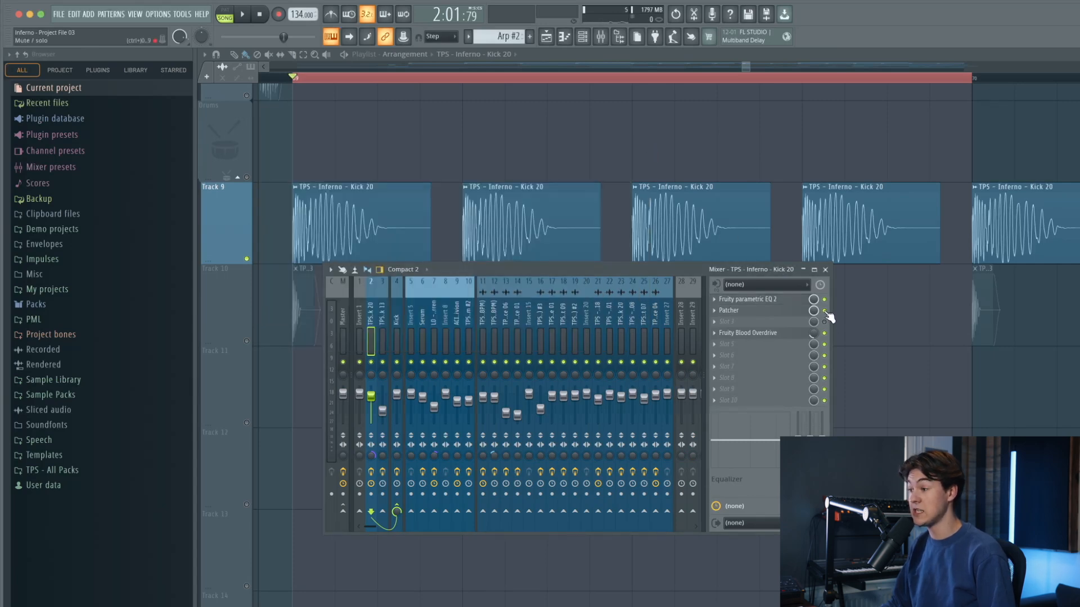
- Open the Patcher on the Kick 20 insert and inspect the Fruity Reeverb 2 at the start of its effect chain
left_click(729, 310)
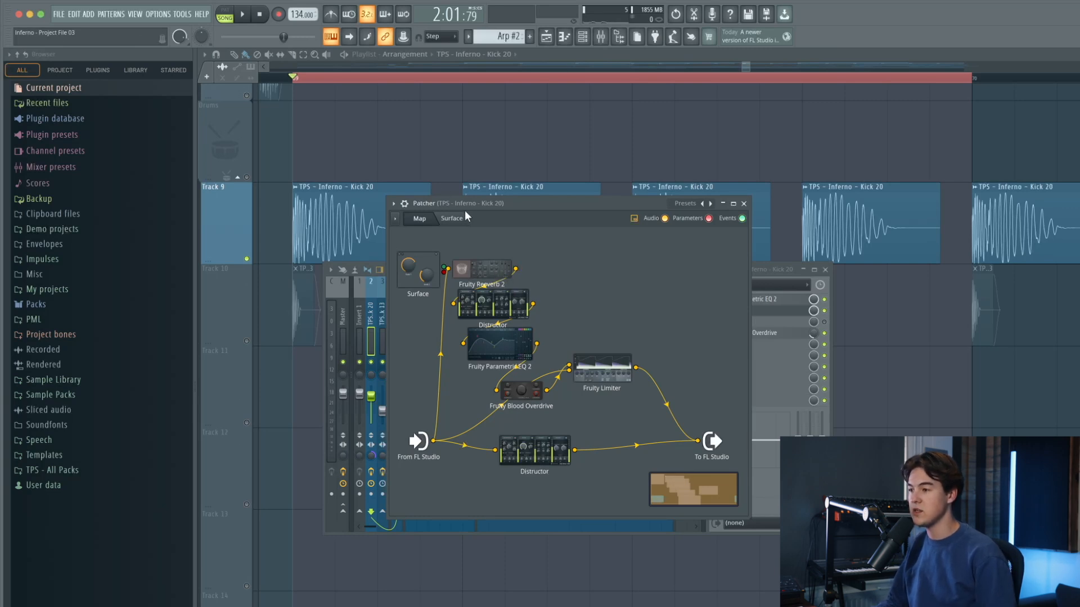
left_click_drag(489, 299, 507, 305)
double_click(483, 264)
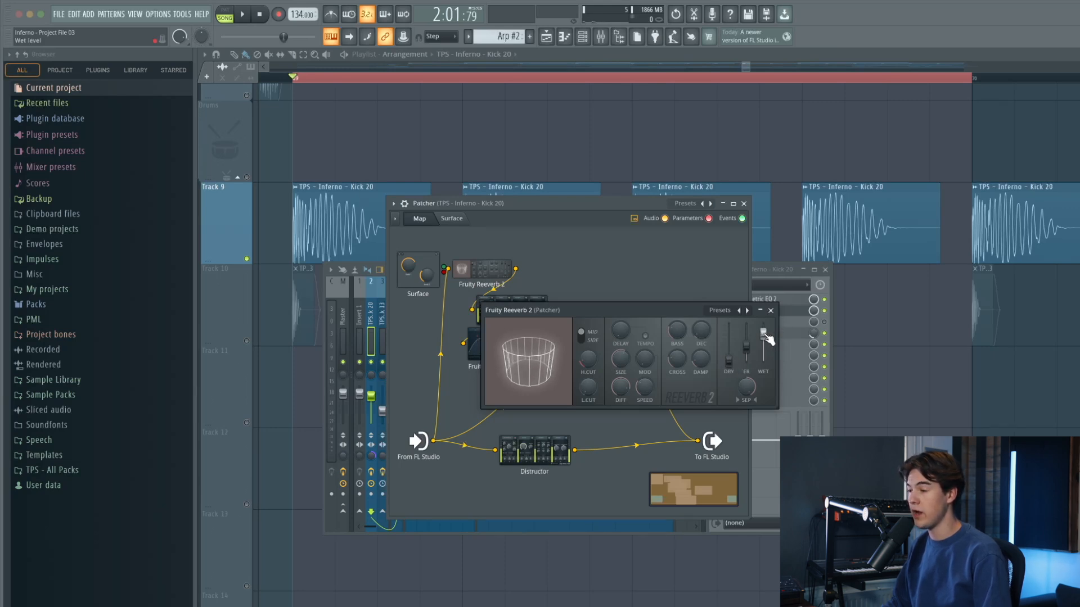
key("space")
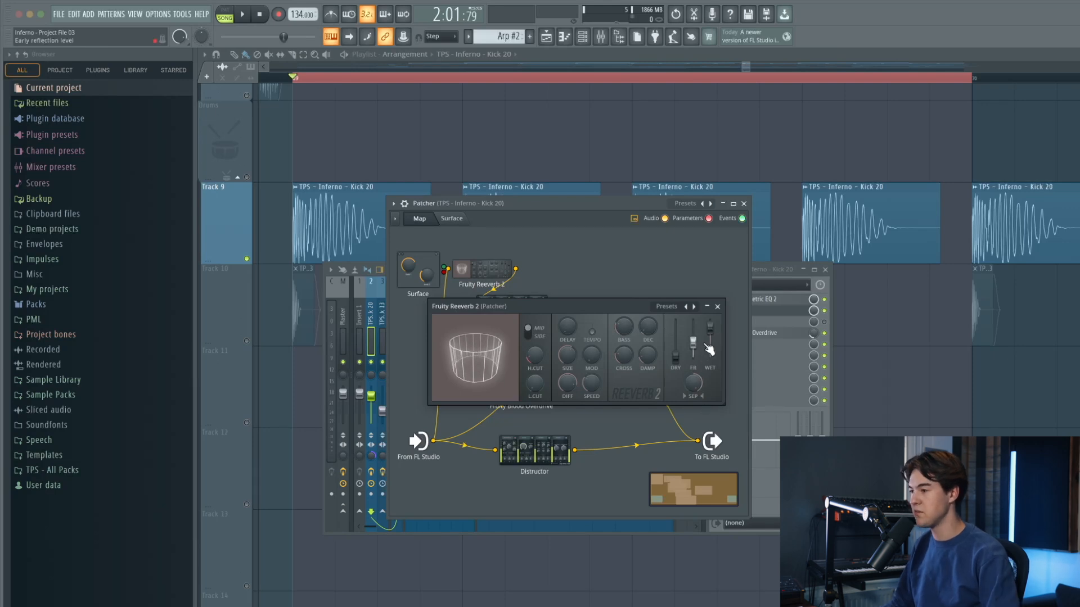
left_click(717, 307)
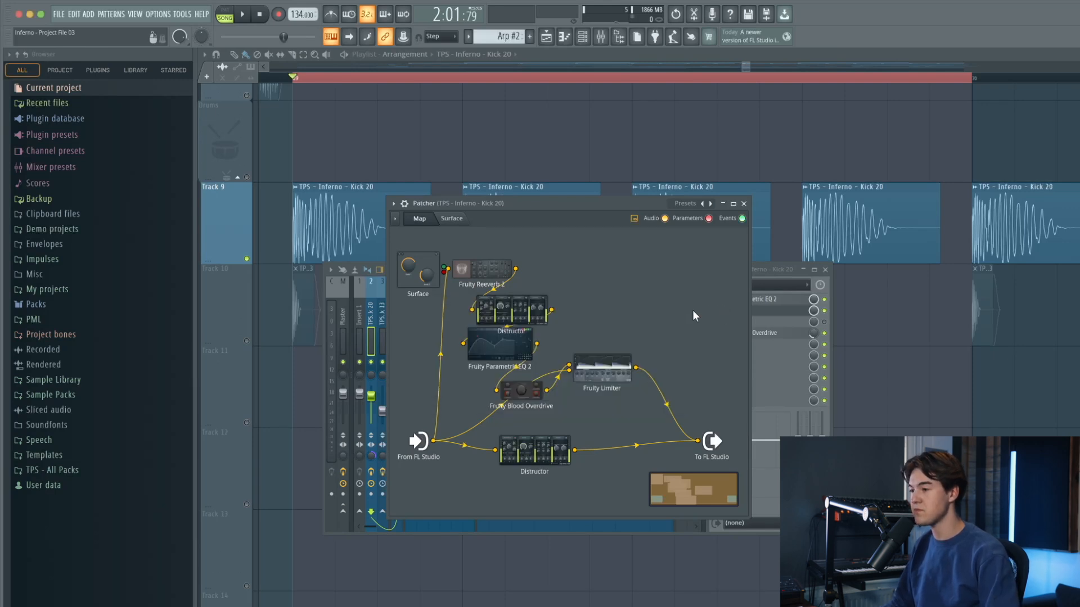
- Open the Distructor after the reverb in the Patcher map and inspect its distortion algorithms, keeping Harmor Classic
double_click(527, 315)
left_click_drag(763, 272, 511, 282)
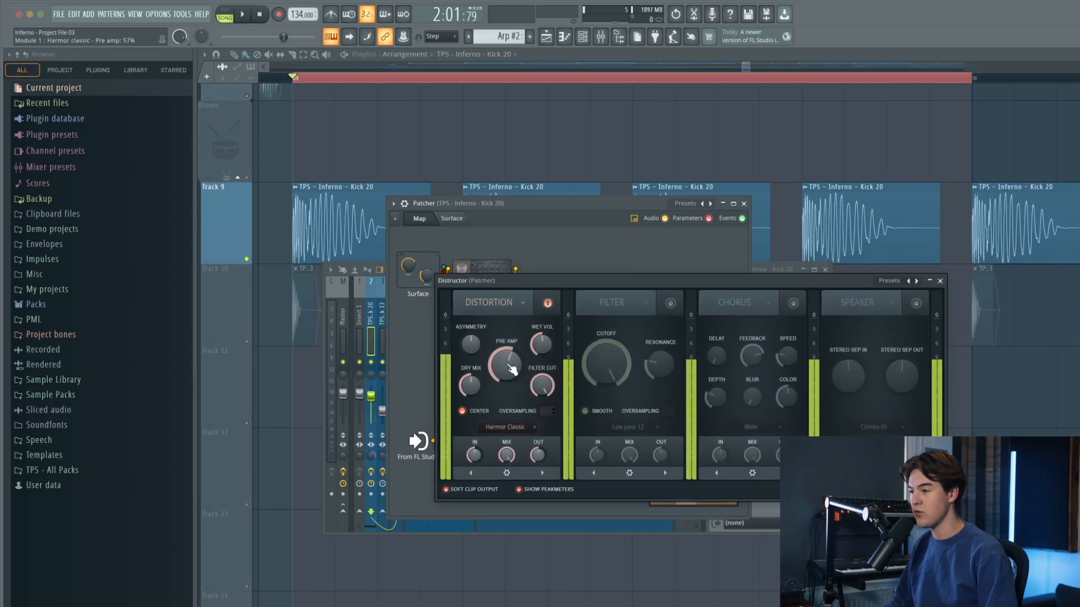
left_click(509, 427)
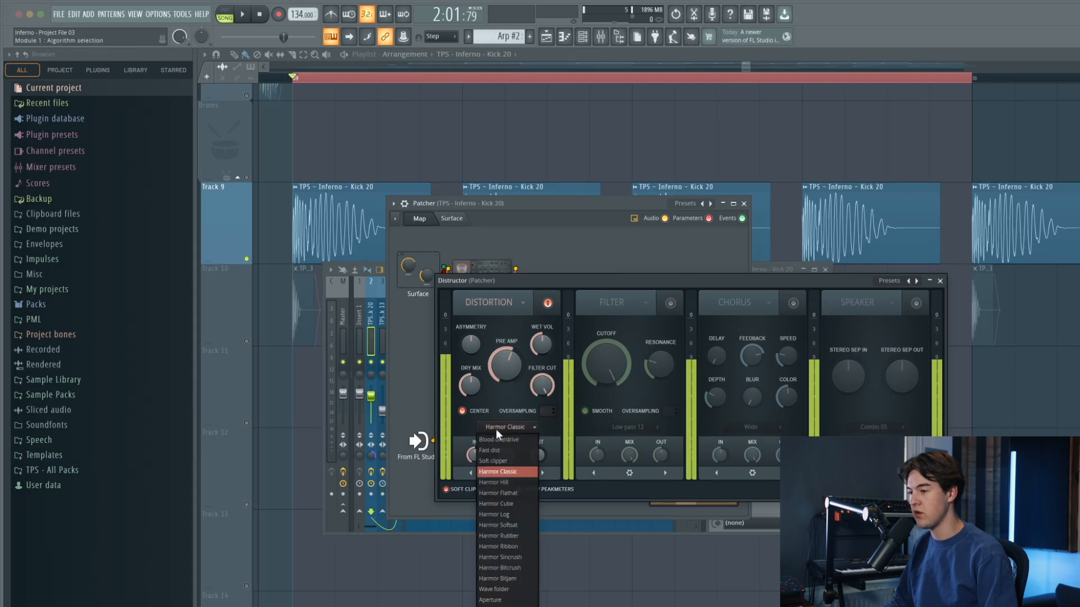
left_click(511, 428)
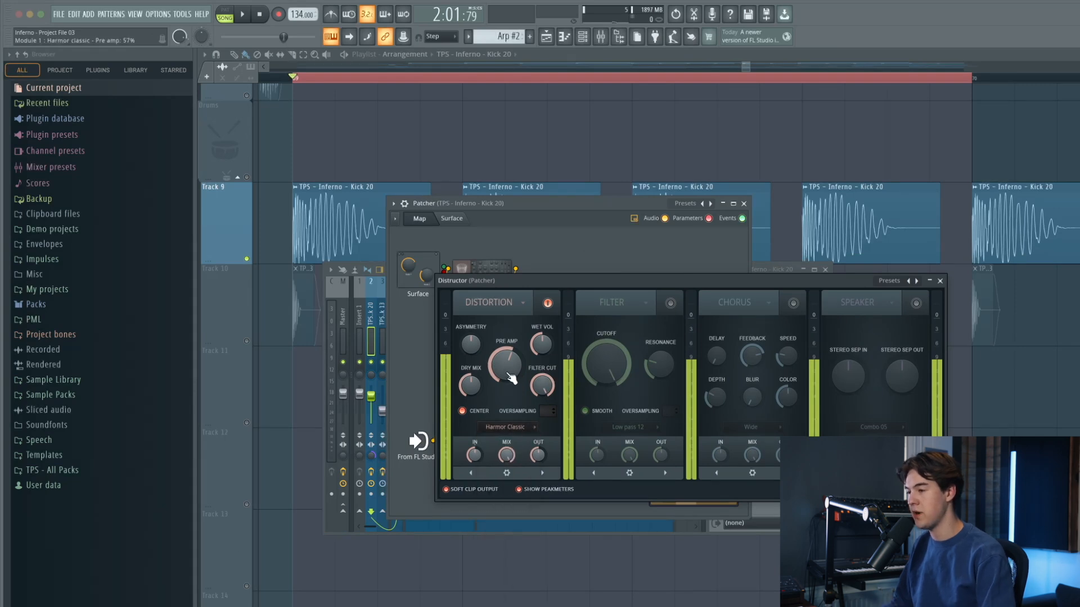
left_click_drag(494, 281, 481, 298)
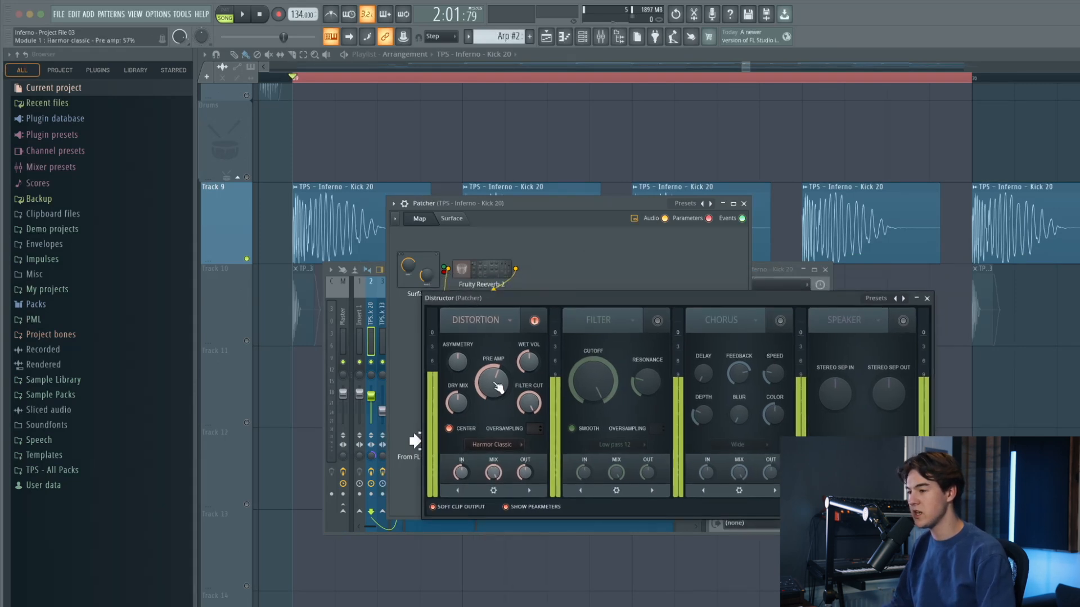
- Play the kick and adjust the Distructor's distortion mix from 0% up to 82%, comparing the sound
key("space")
left_click_drag(495, 384, 495, 373)
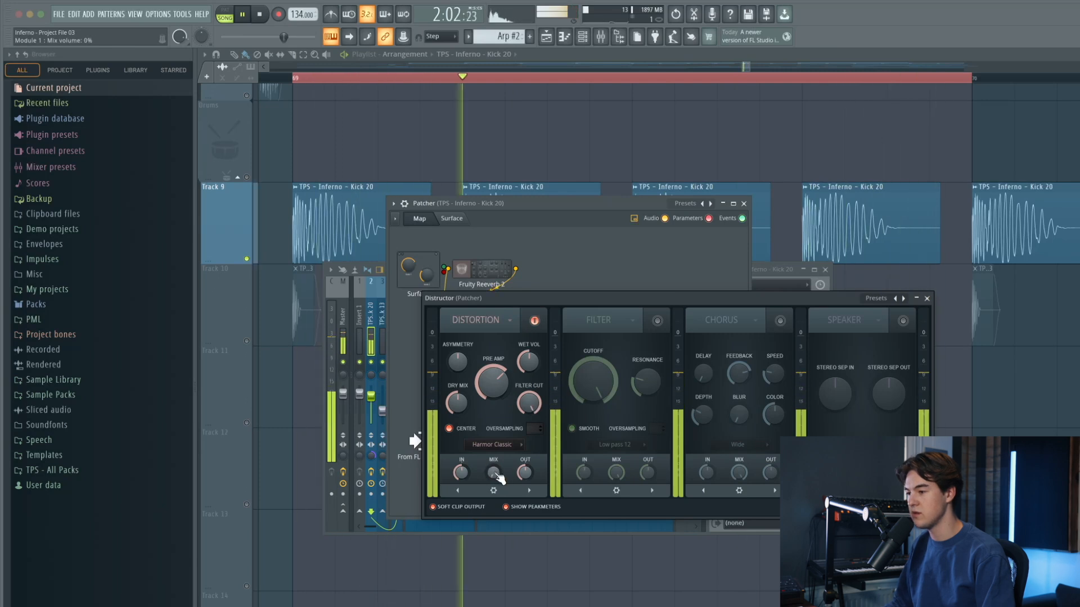
left_click_drag(499, 478, 499, 439)
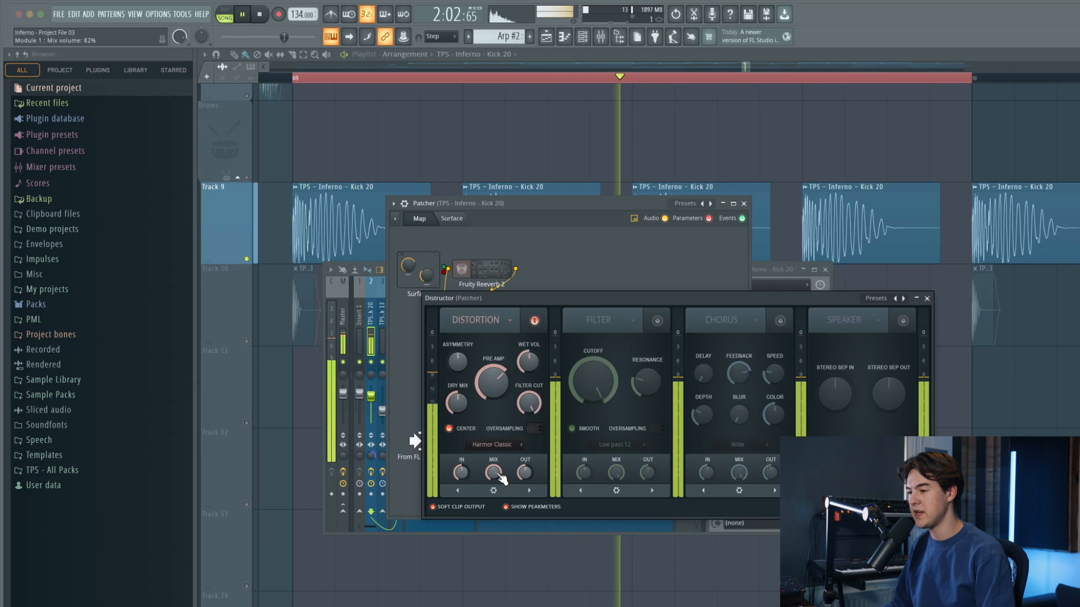
left_click(927, 298)
- Open the Patcher's Fruity Parametric EQ 2 and nudge the low-pass band's cutoff slightly higher while the kick plays
left_click(498, 350)
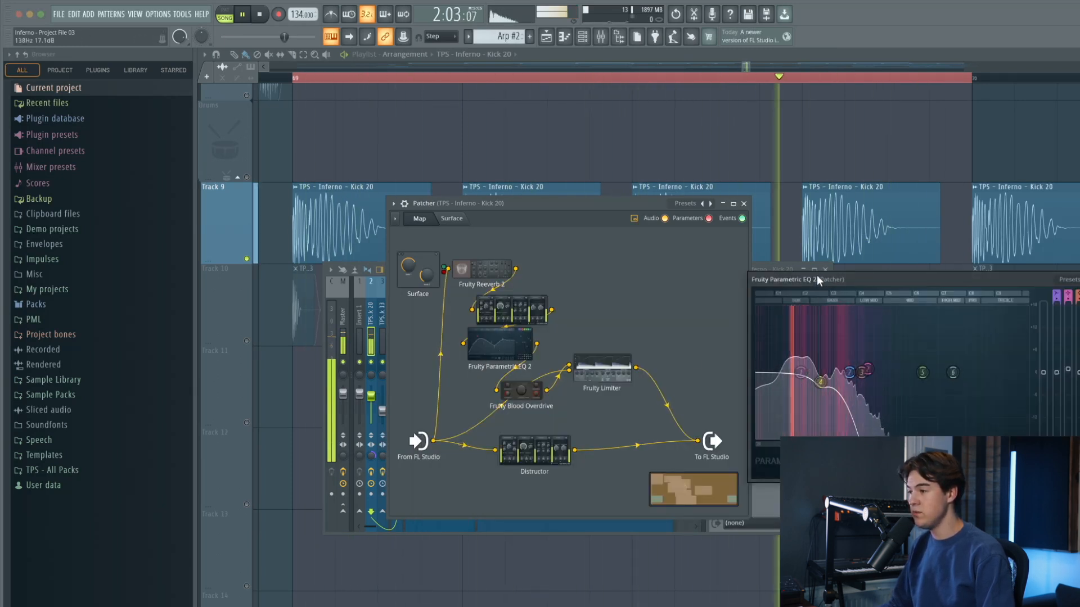
left_click_drag(816, 275, 479, 292)
mouse_move(511, 394)
left_mouse_down()
mouse_move(657, 389)
mouse_move(519, 389)
left_mouse_up()
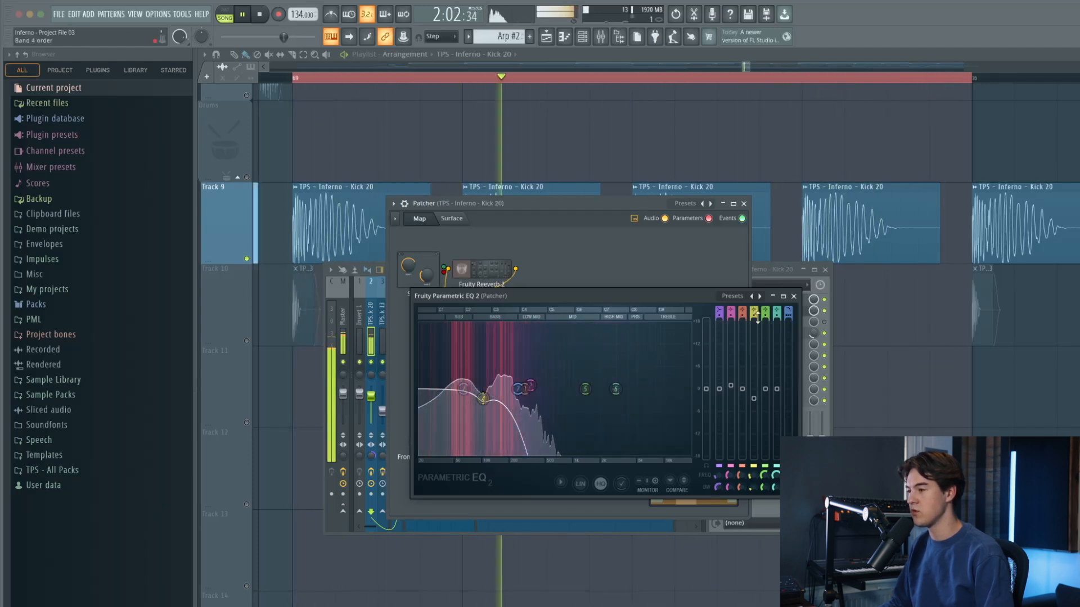
left_click(794, 296)
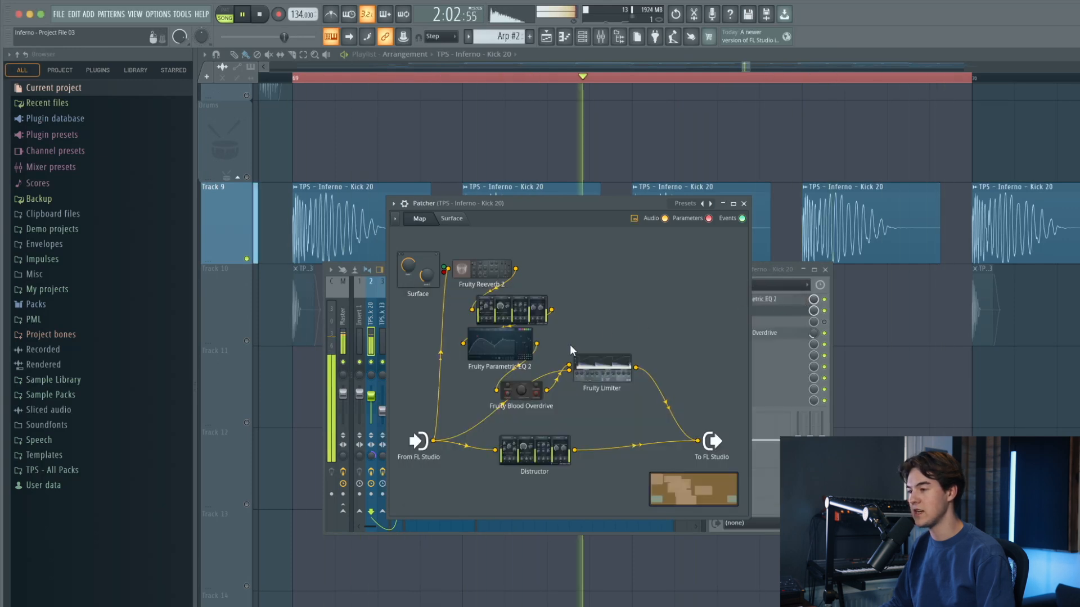
- Audition the Patcher's Fruity Blood Overdrive by dropping its pre amp to 0 and raising it again during playback
left_click(528, 389)
key("space")
left_click_drag(875, 330, 587, 358)
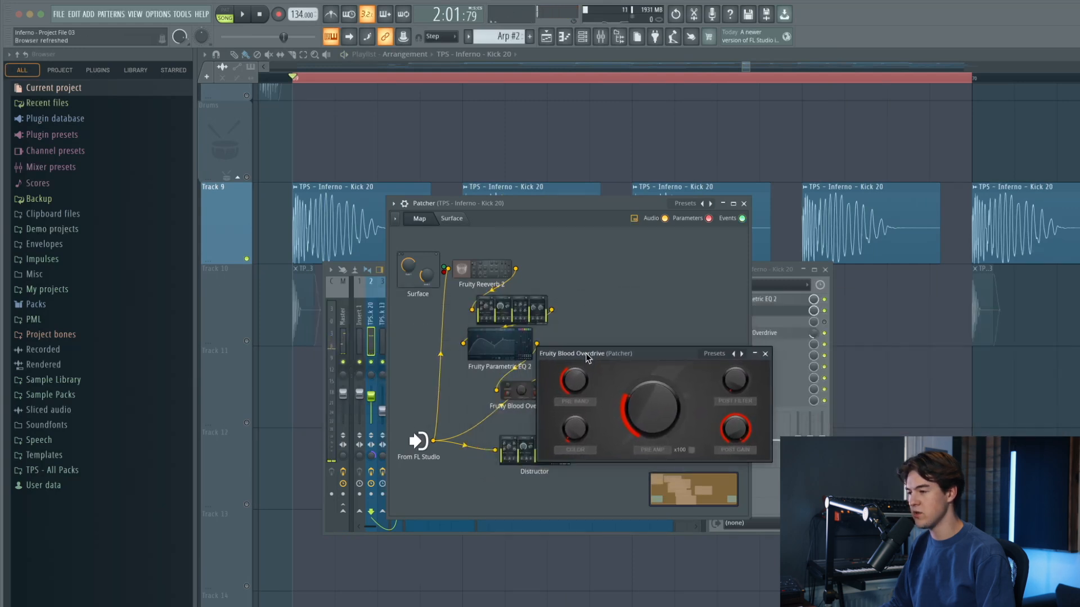
key("space")
left_click_drag(657, 408, 657, 450)
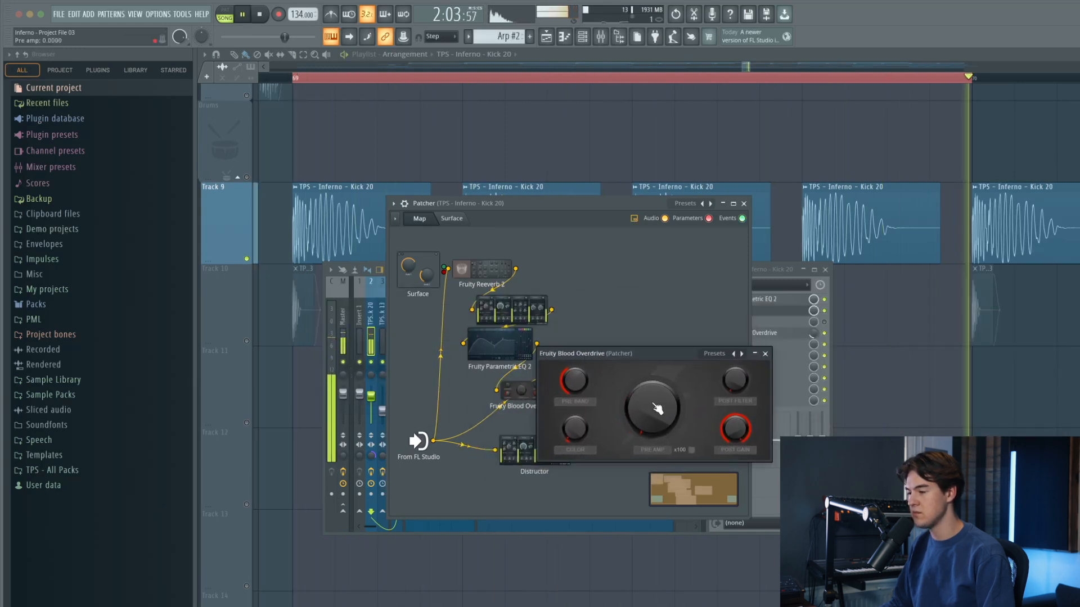
left_click_drag(656, 409, 657, 386)
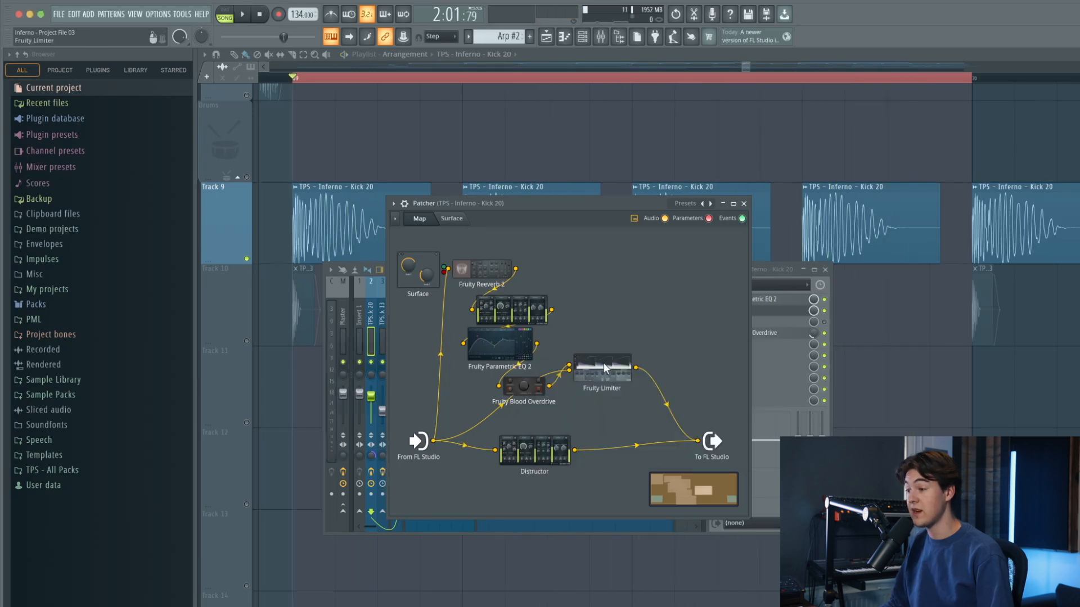
- Inspect the Patcher's Fruity Limiter, comparing its limiter and compressor settings and toggling playback
double_click(603, 363)
left_click(461, 464)
left_click(479, 464)
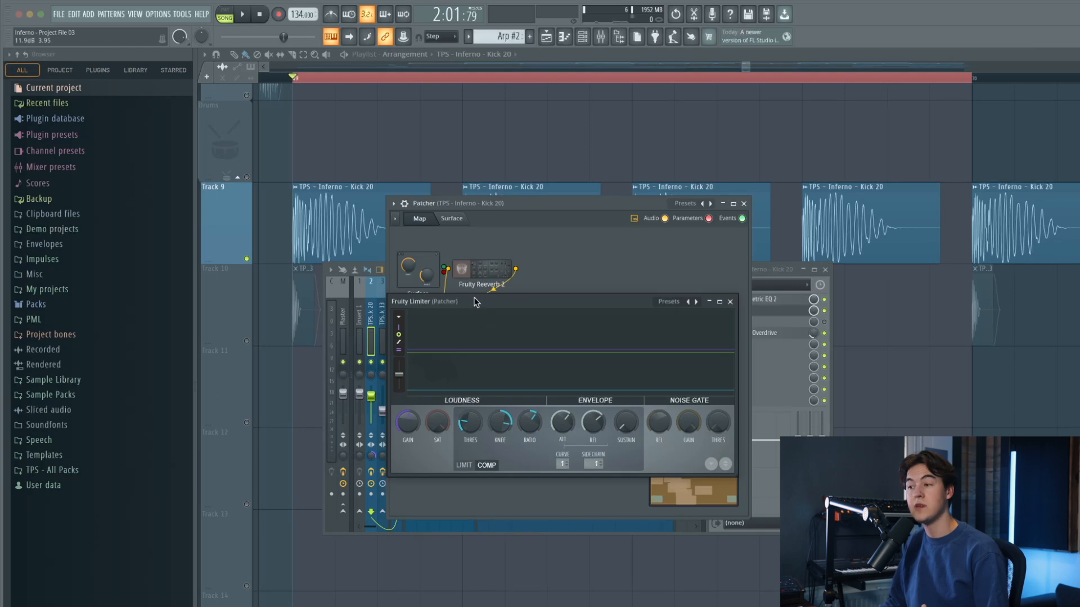
left_click_drag(474, 302, 473, 290)
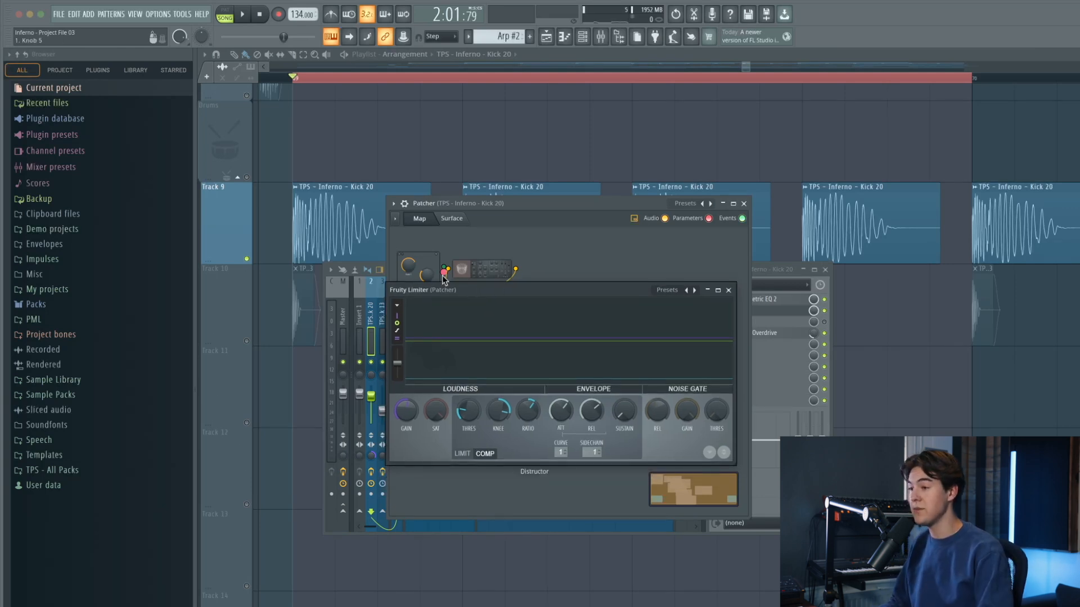
left_click_drag(474, 293, 475, 290)
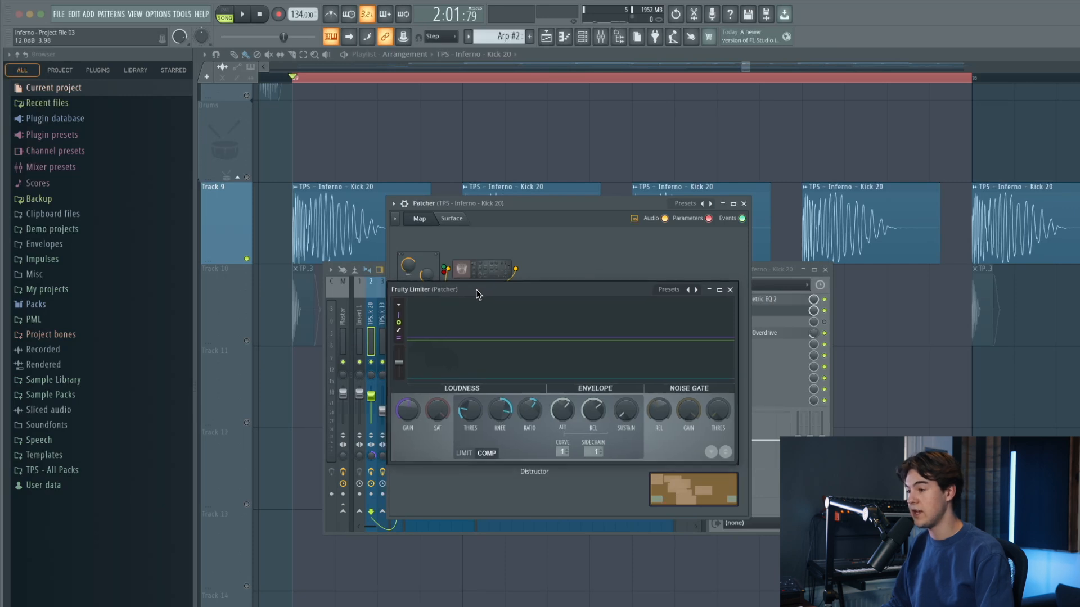
key("space")
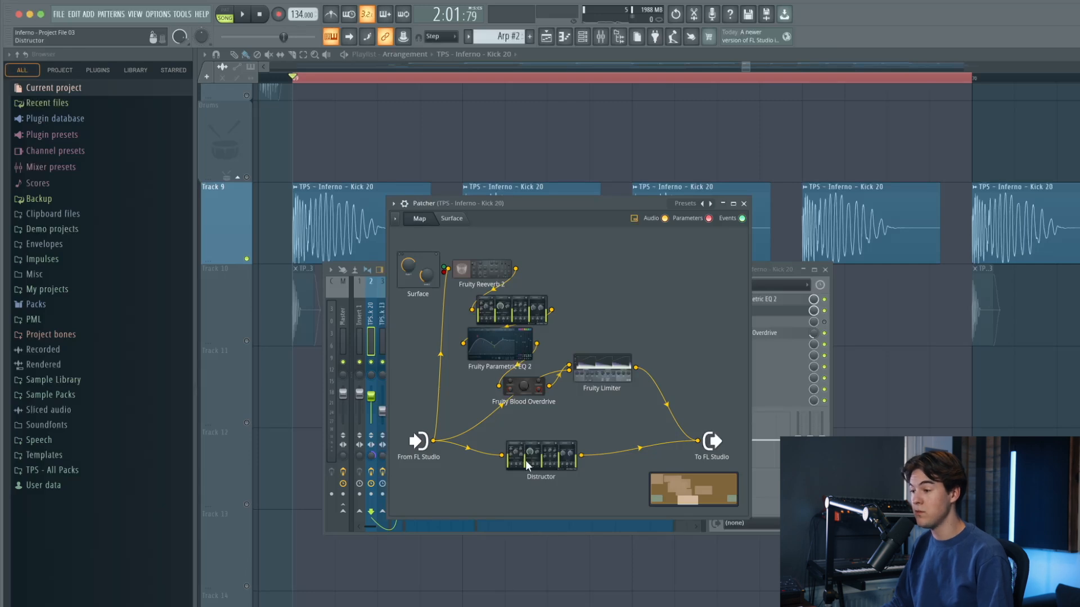
- Audition the Patcher's lower Distructor during playback, varying its distortion mix between 100% and 75%, and close it and the Patcher
double_click(550, 460)
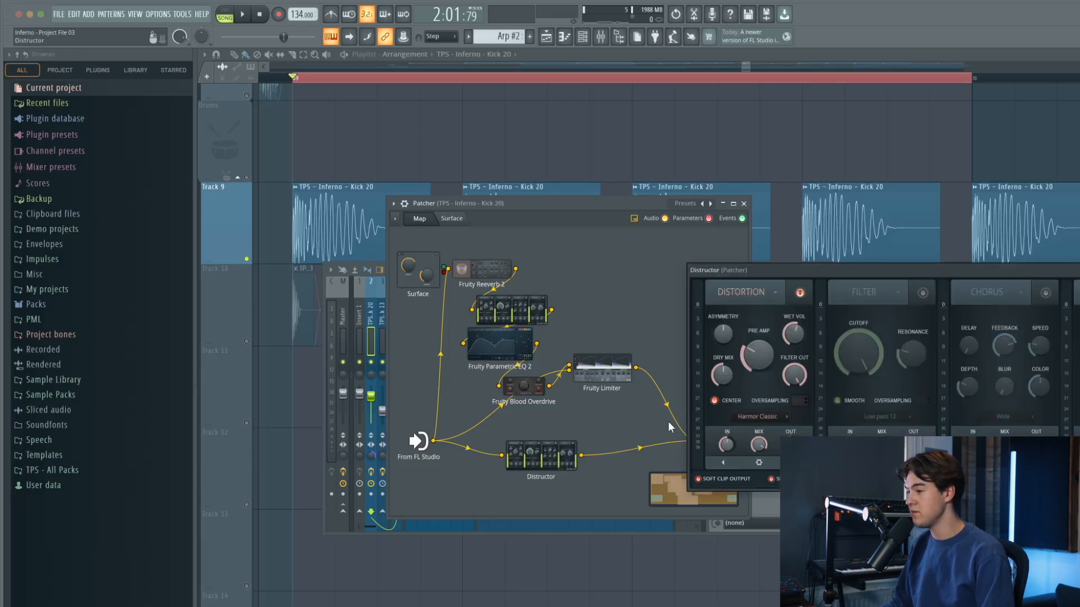
key("space")
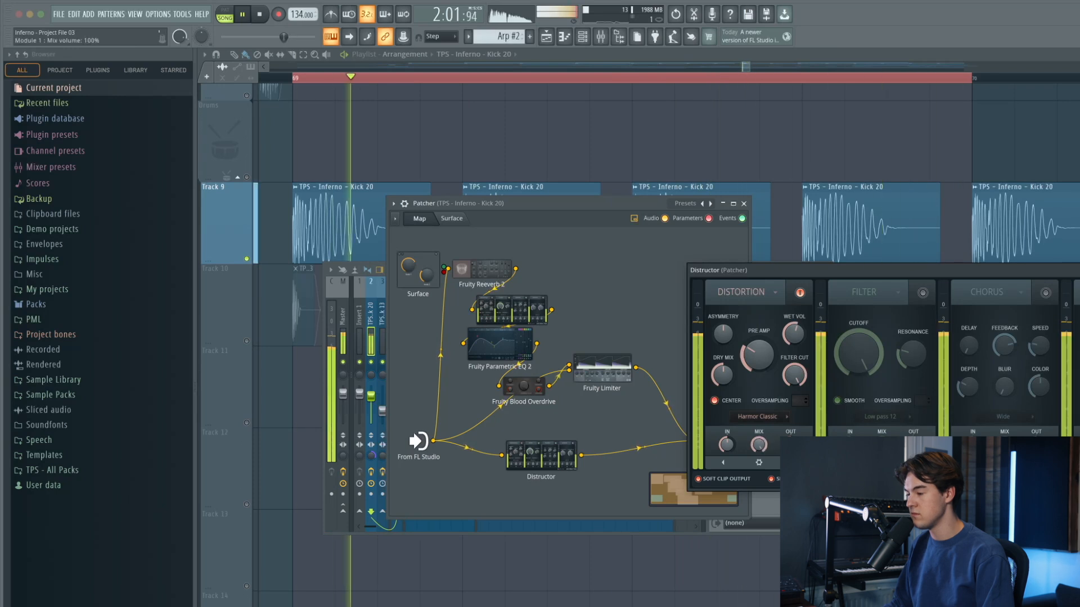
left_click_drag(759, 444, 758, 402)
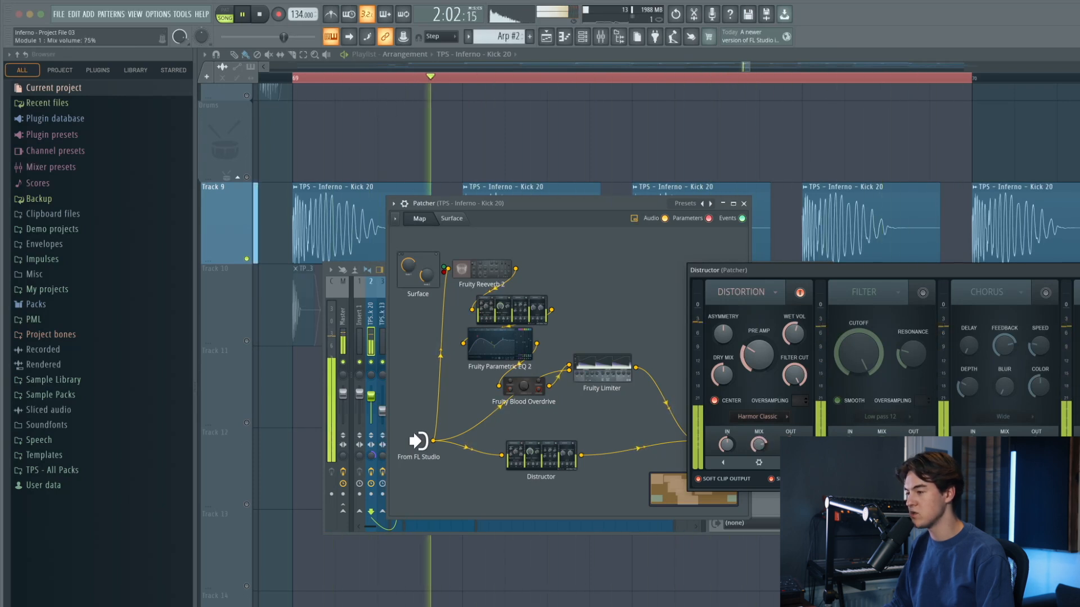
left_click(1079, 270)
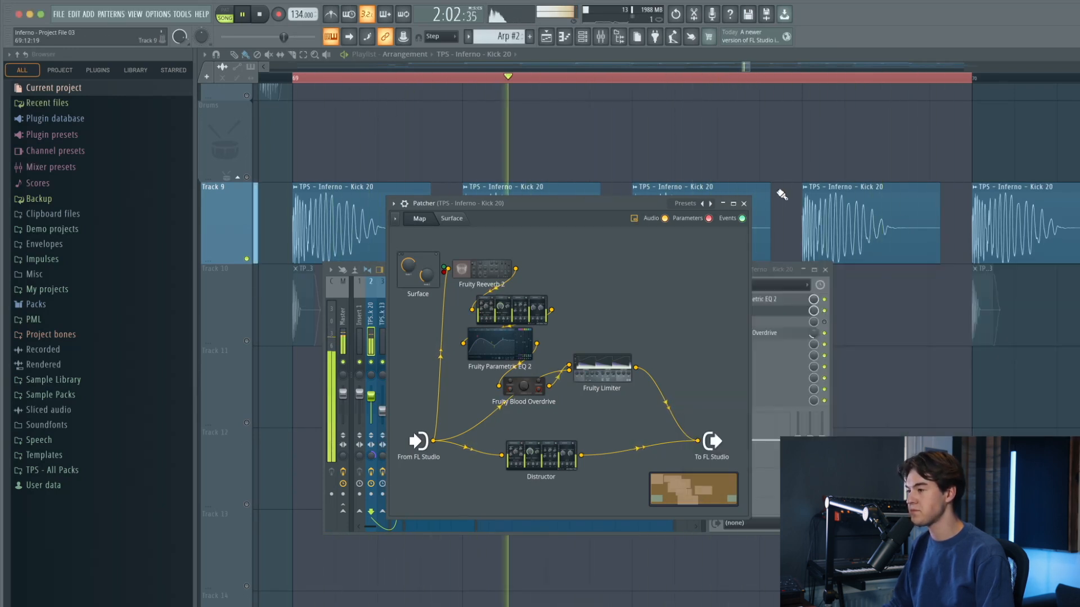
left_click(744, 203)
key("space")
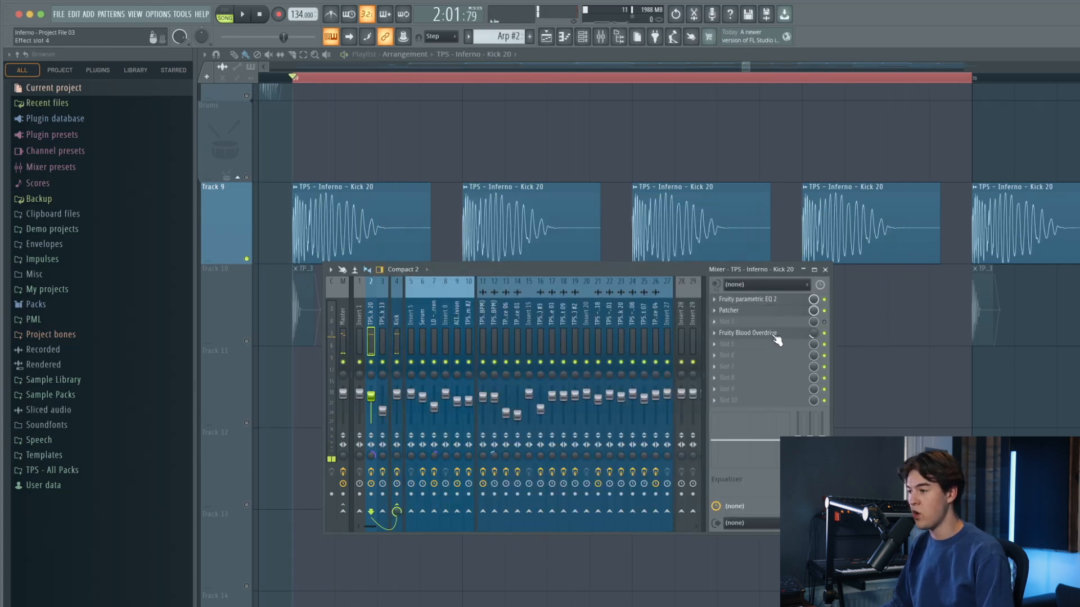
- Play the kick while inspecting the Fruity Blood Overdrive on the Kick 20 insert, and close the plugin and the mixer
key("space")
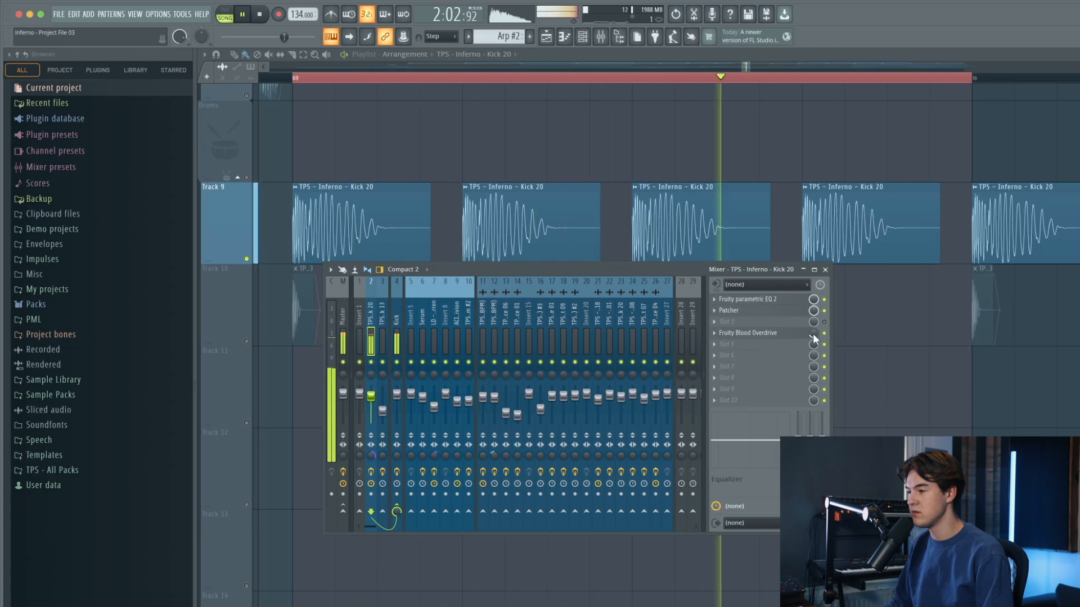
left_click(782, 337)
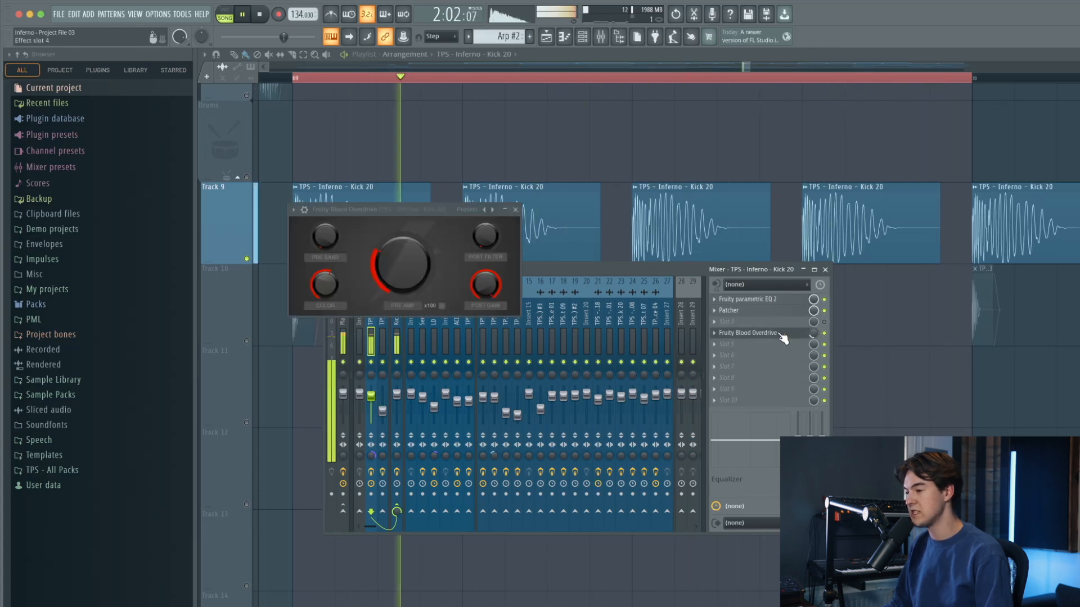
left_click(516, 210)
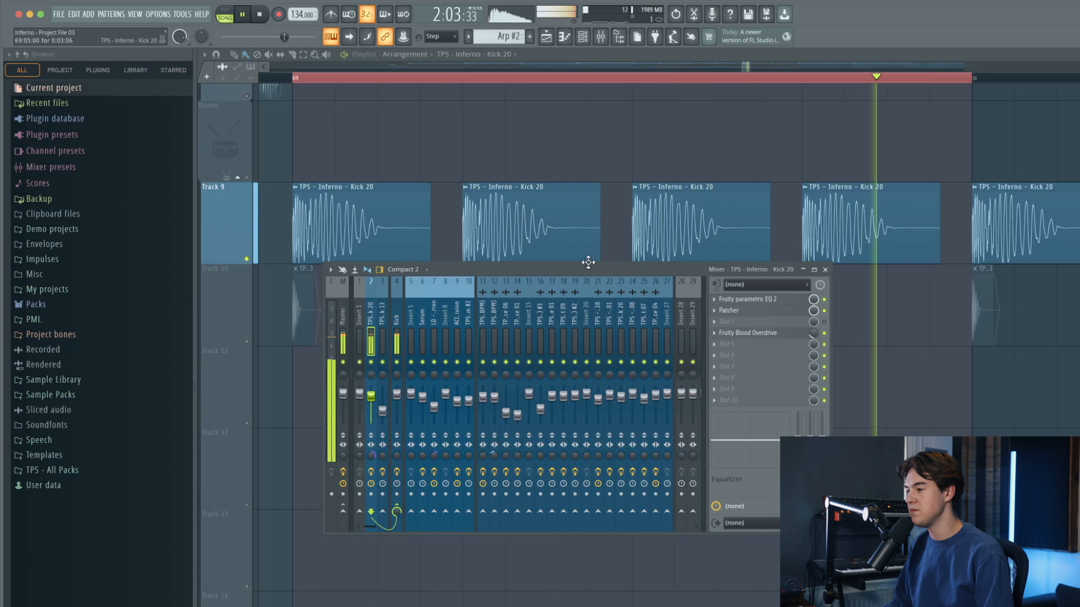
key("F9")
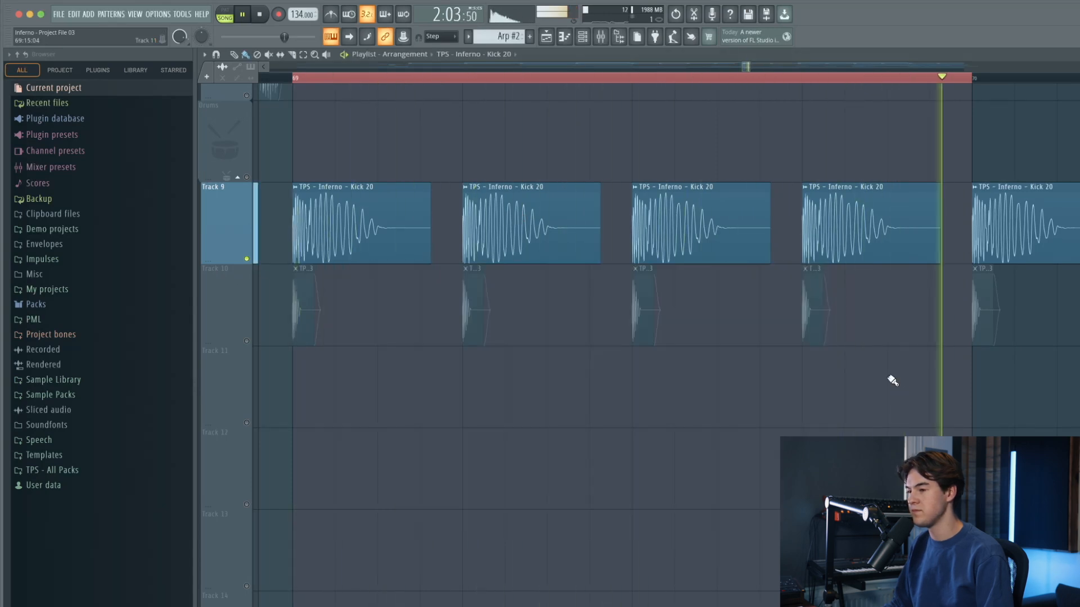
- Unmute the layers, solo the Open Hat 09 track and play its pattern through the following bars
left_click(251, 344, "shift")
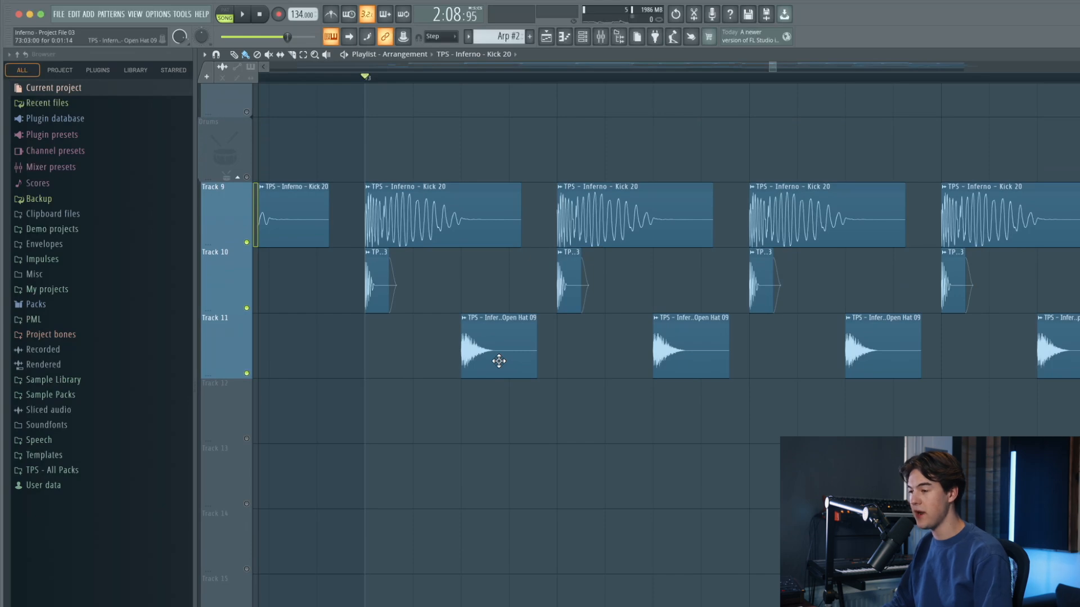
key("space")
right_click(247, 374)
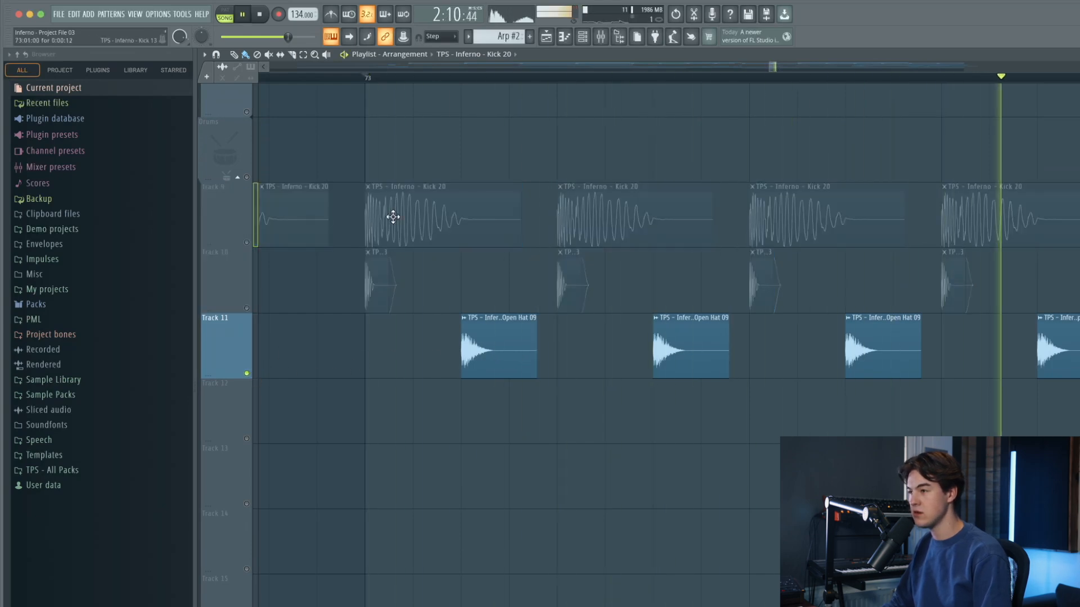
scroll(661, 197, "down", 10)
scroll(645, 368, "up", 10)
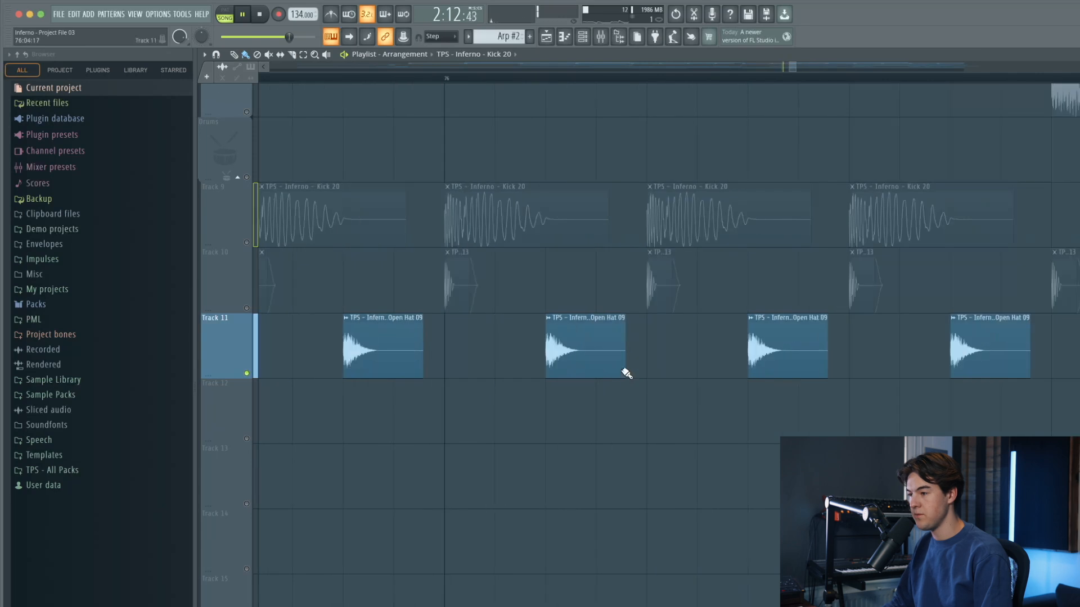
scroll(576, 362, "down", 3)
key("space")
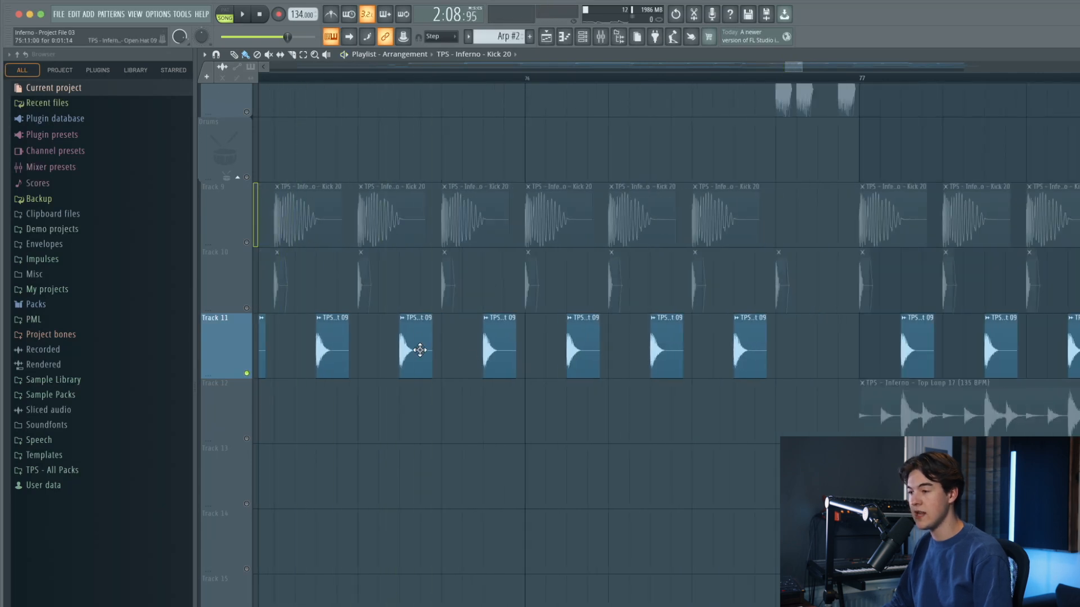
- Open the Open Hat 09 clip's sample settings and raise its quick fade out to the maximum
double_click(417, 350)
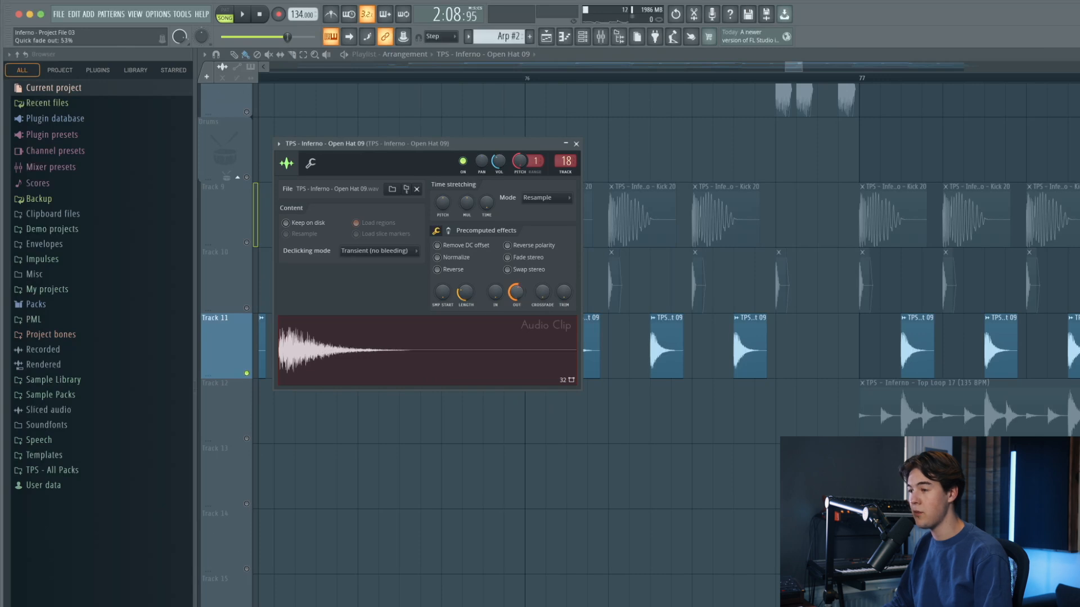
mouse_move(518, 297)
left_mouse_down()
mouse_move(513, 345)
mouse_move(519, 278)
left_mouse_up()
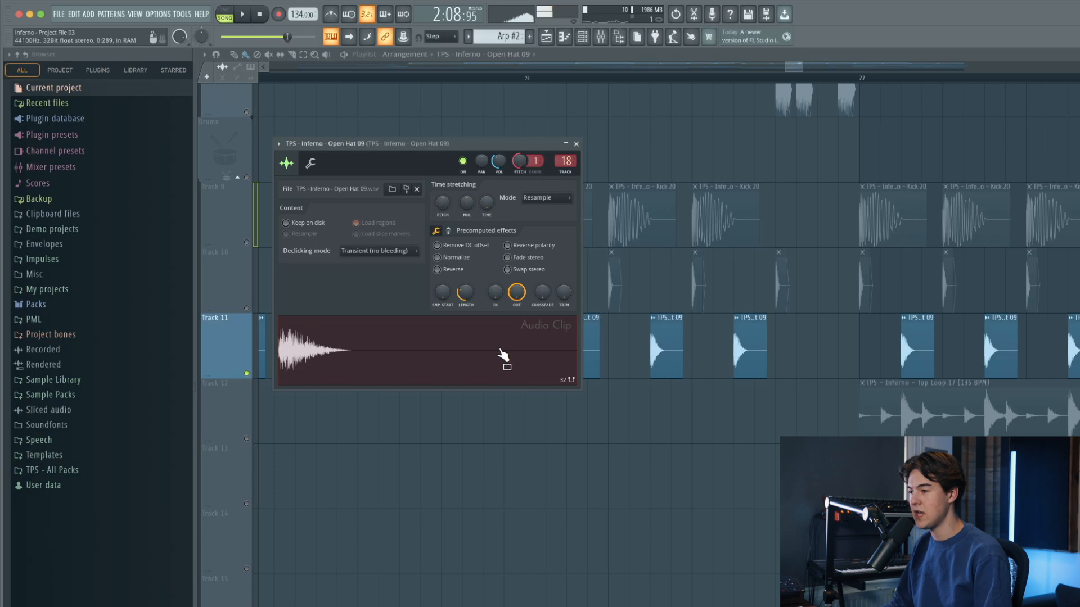
key("Escape")
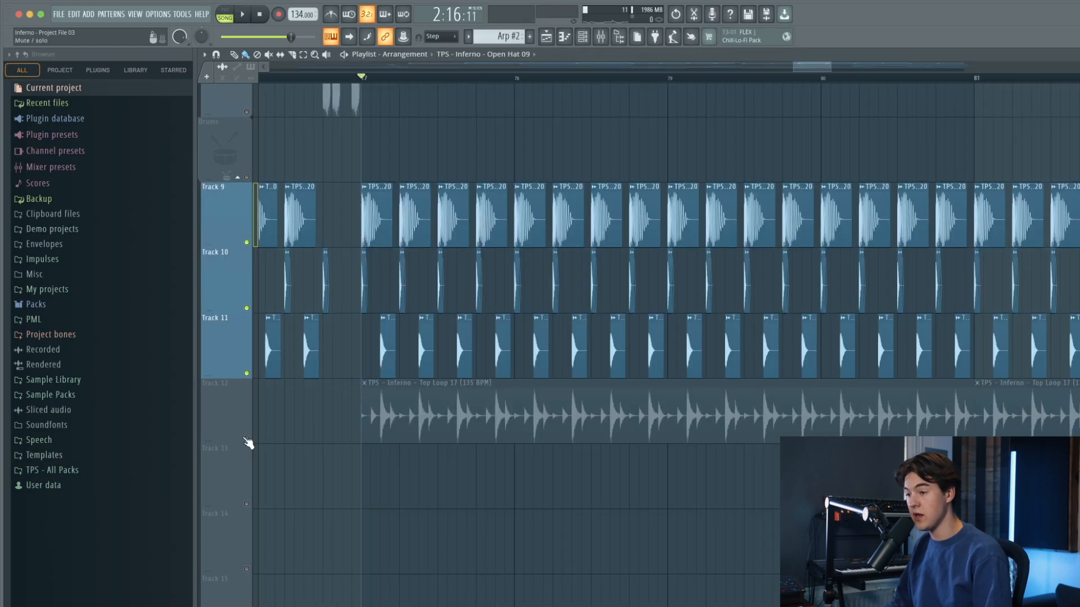
- Audition the Top Loop 17 track on its own, and bring back the kick, Kick 13 and open hat tracks alongside it
left_click(249, 443)
key("space")
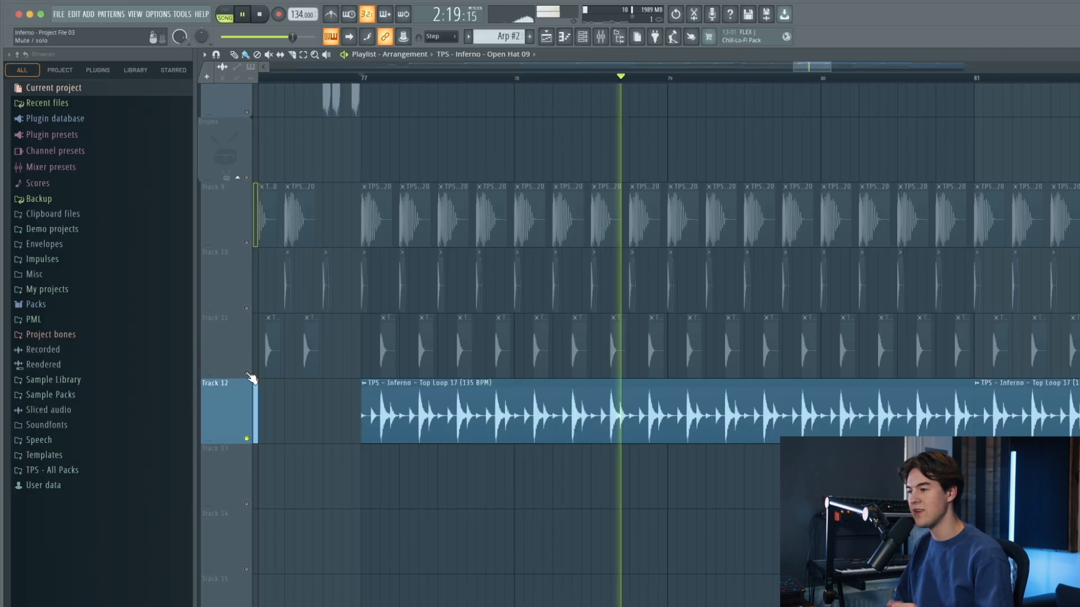
left_click_drag(249, 375, 250, 245)
left_click(247, 440)
left_click(247, 440)
- Play the soloed Ride 01 track from bar 85 and check its mixer insert's effects
left_click_drag(812, 65, 849, 67)
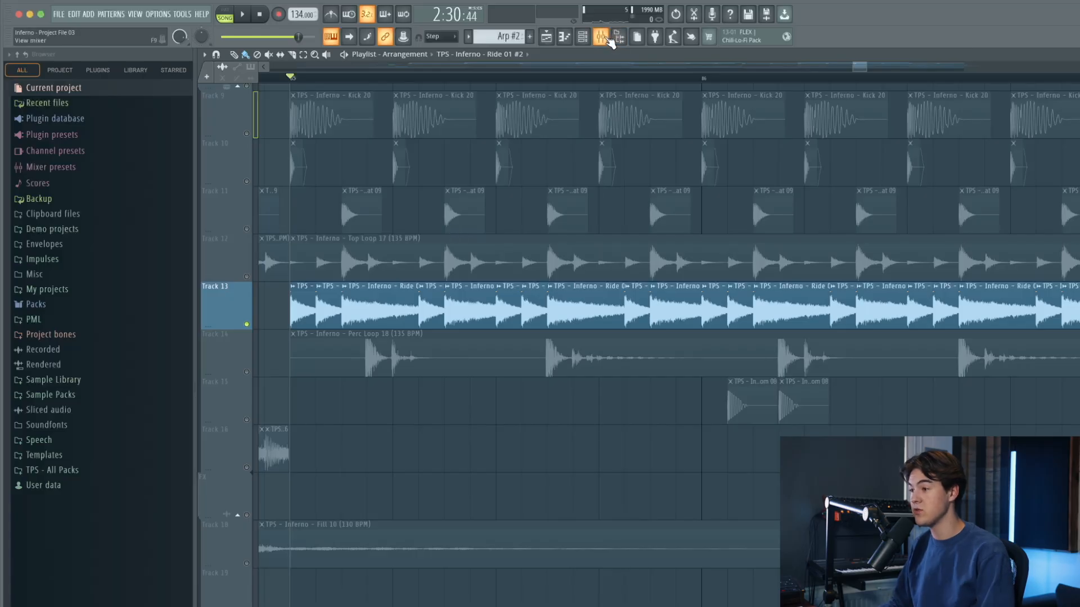
key("space")
left_click(609, 39)
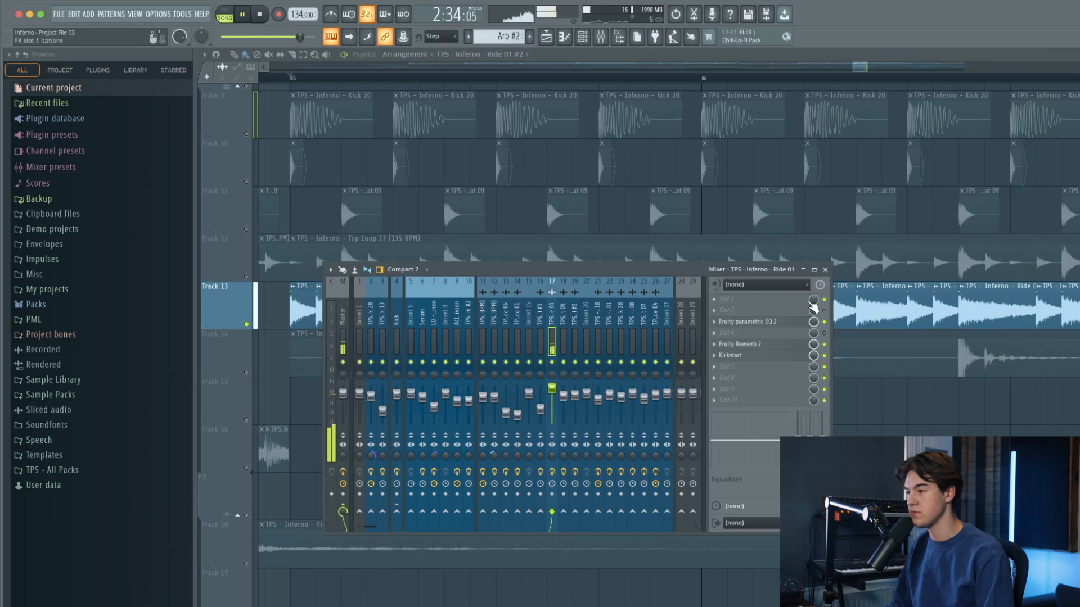
left_click(826, 271)
scroll(473, 328, "down", 3)
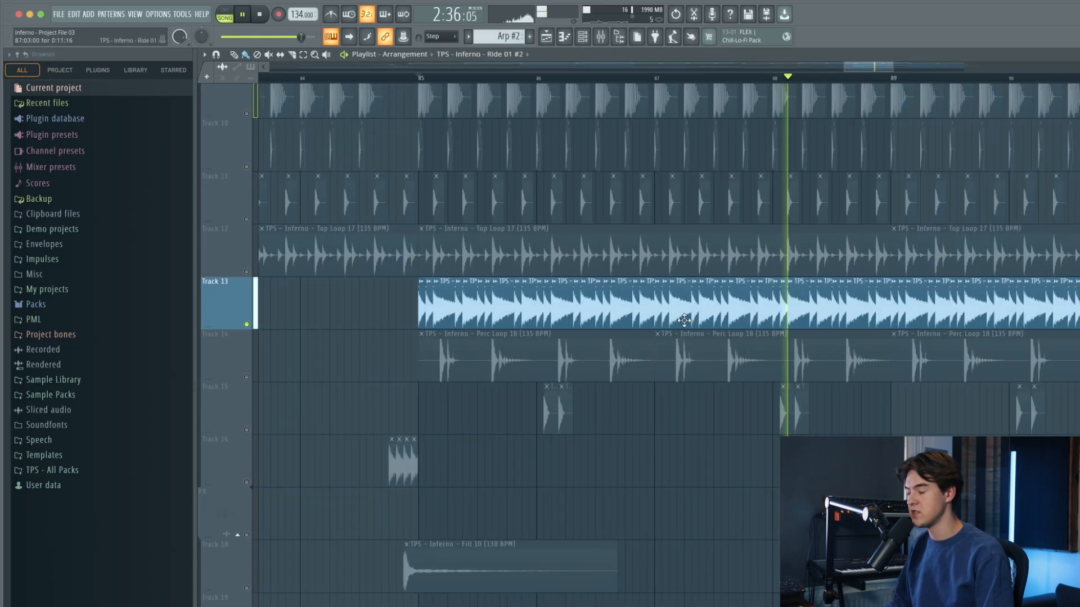
- Stop playback and set band 1 of the Ride 01 insert's Fruity Parametric EQ 2 to High pass
key("space")
left_click(600, 36)
left_click(758, 323)
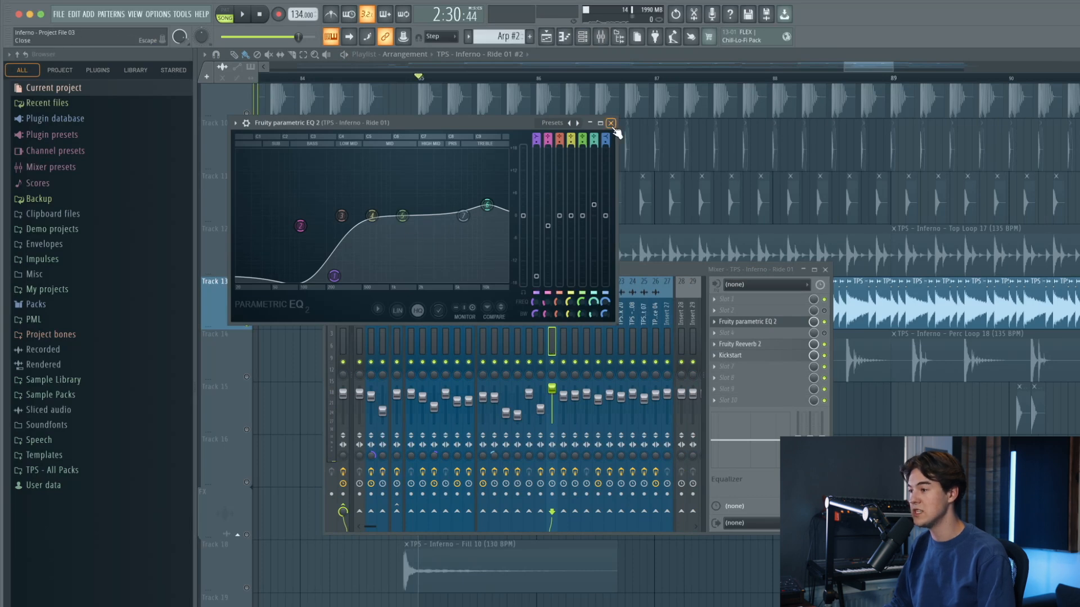
left_click_drag(537, 136, 537, 150)
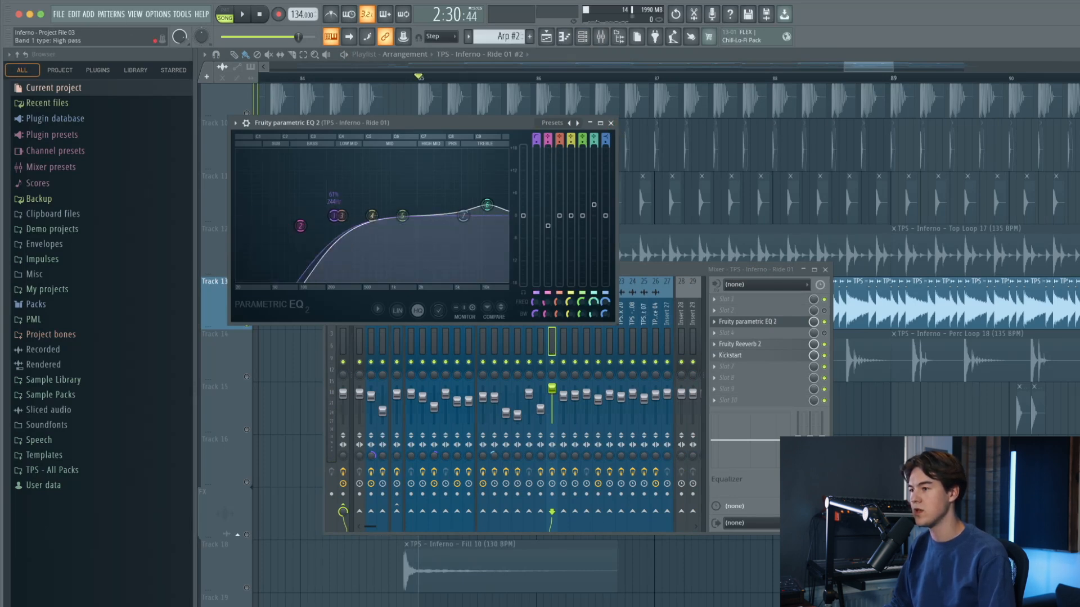
left_click(611, 123)
- Inspect the Ride 01 insert's Fruity Reeverb 2 and Kickstart sidechain settings, and close the plugins and the mixer
left_click(735, 344)
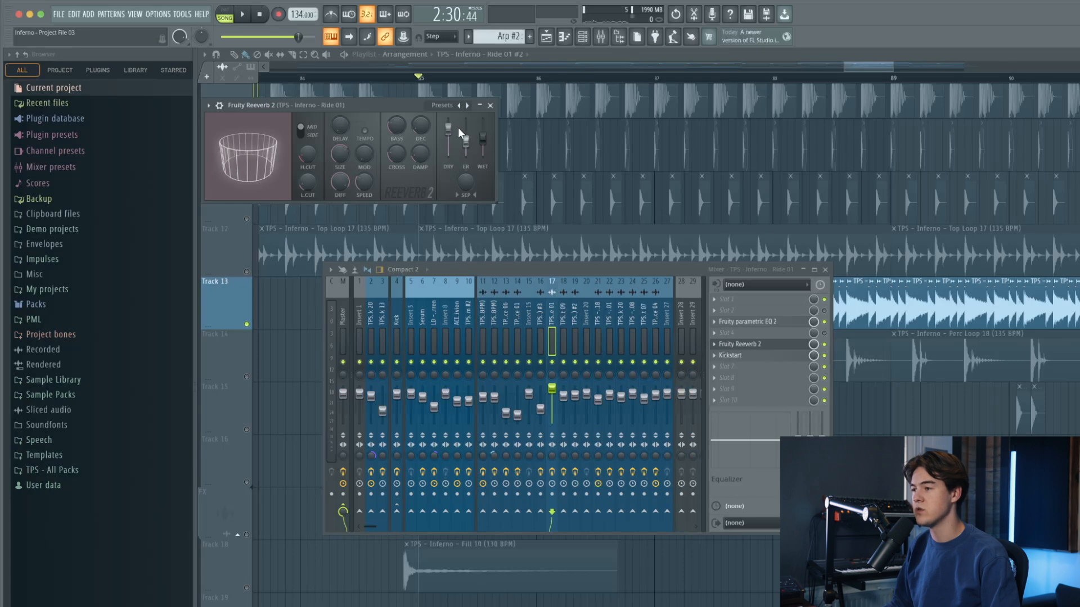
left_click(489, 106)
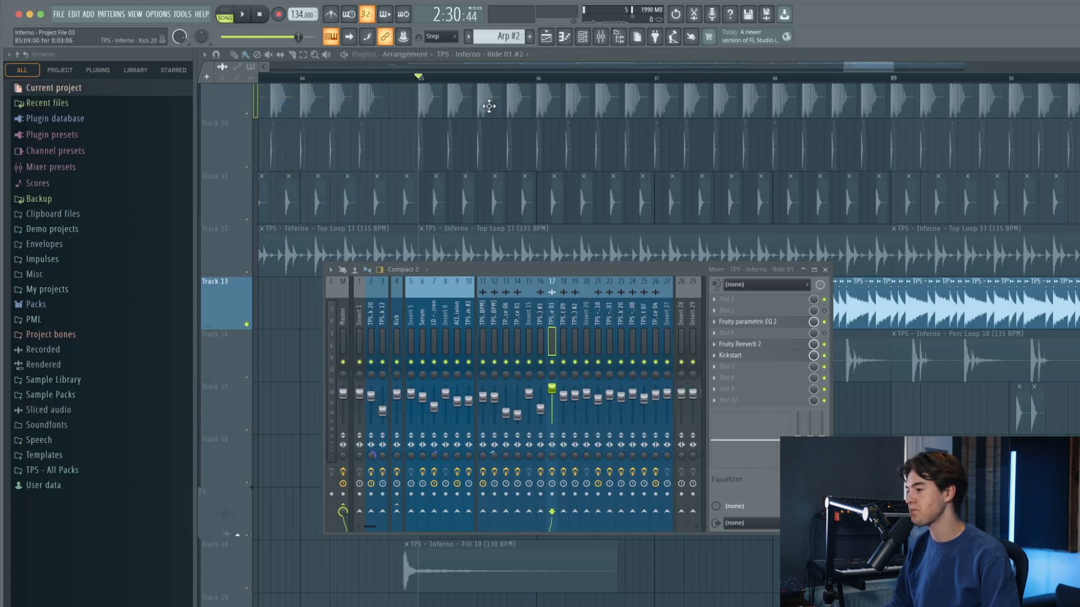
left_click(775, 356)
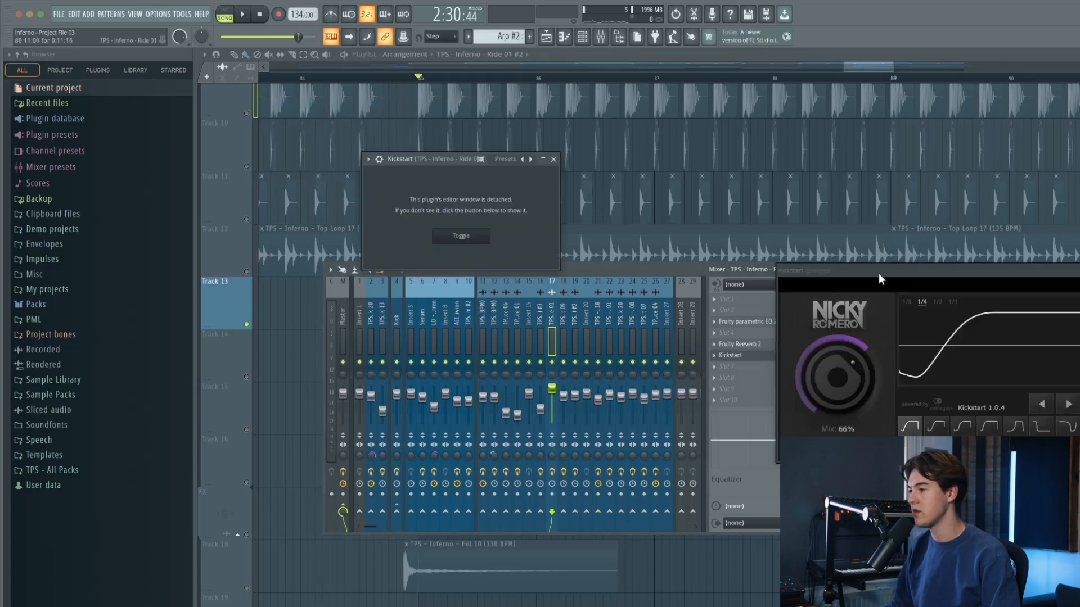
left_click_drag(881, 279, 666, 248)
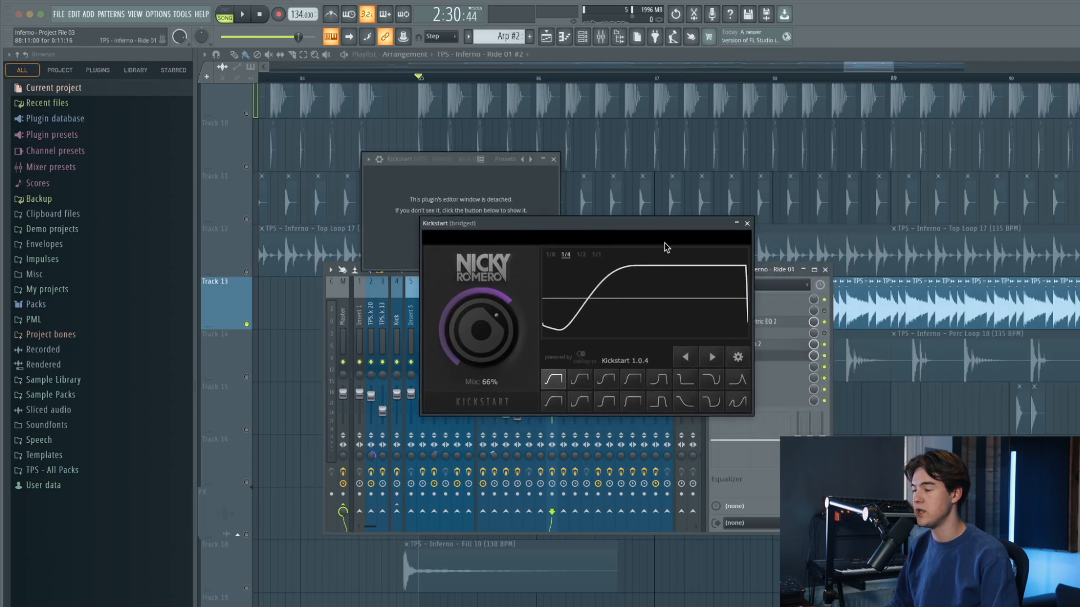
left_click(747, 224)
key("F9")
- Play the ride and unmute tracks 9 to 12 to hear it together with the other drums
key("space")
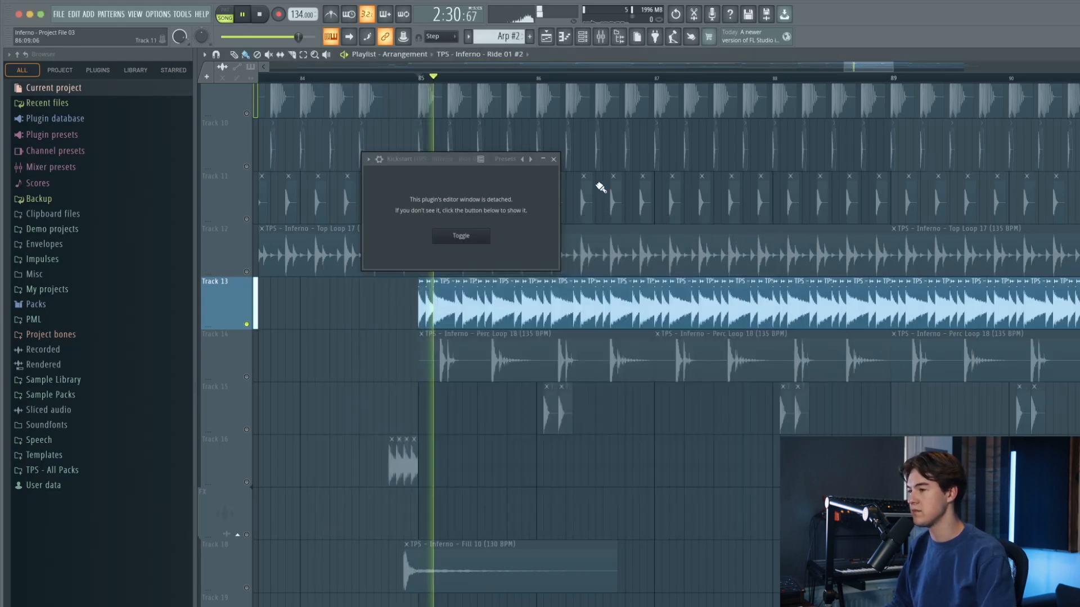
left_click(554, 160)
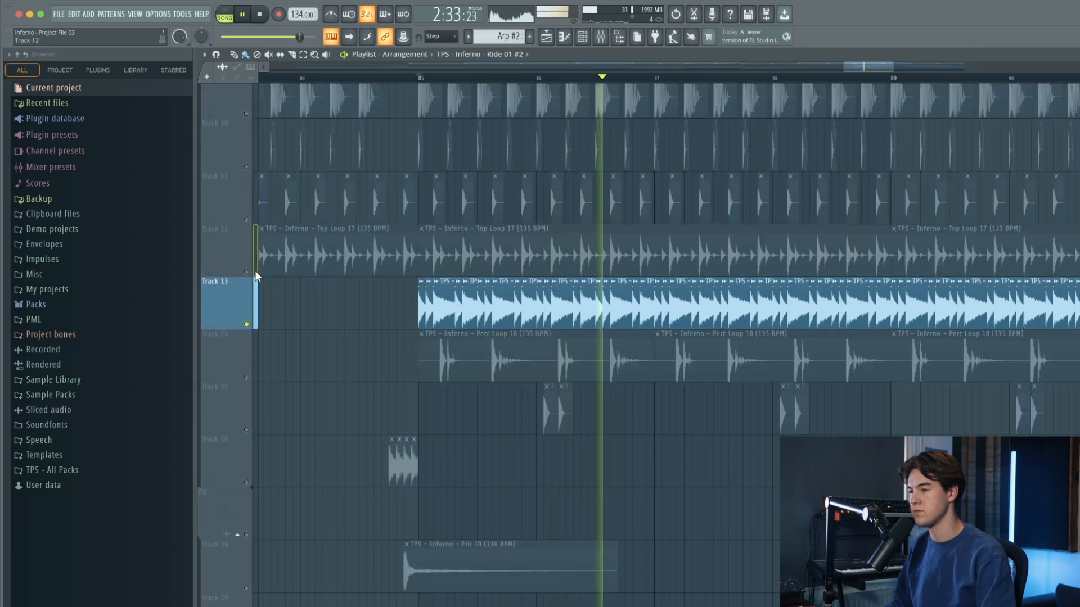
left_click(247, 273)
left_click(247, 220)
left_click(246, 114)
left_click(247, 167)
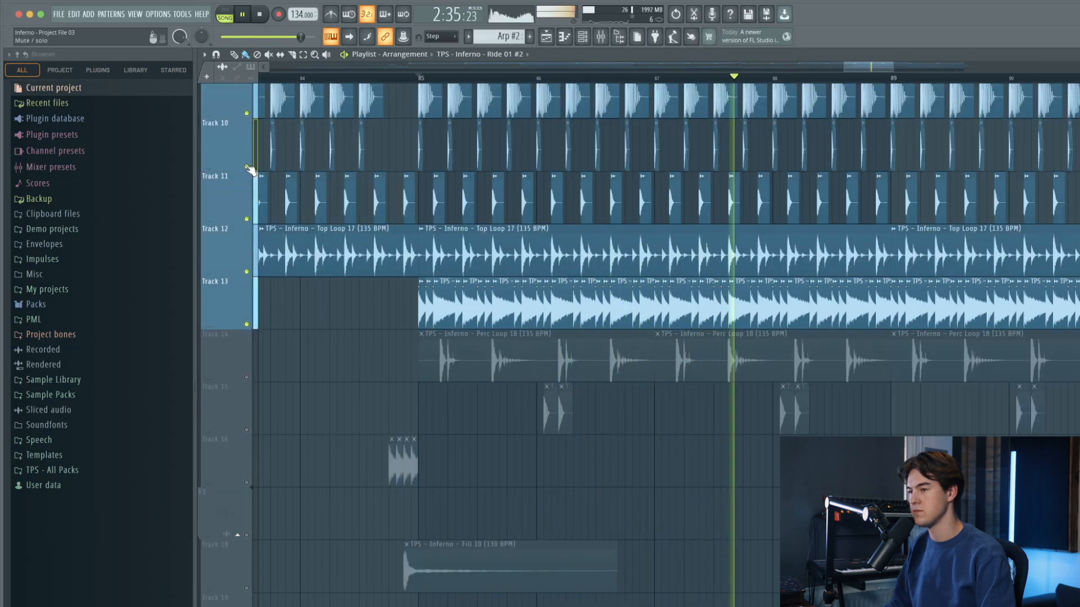
key("space")
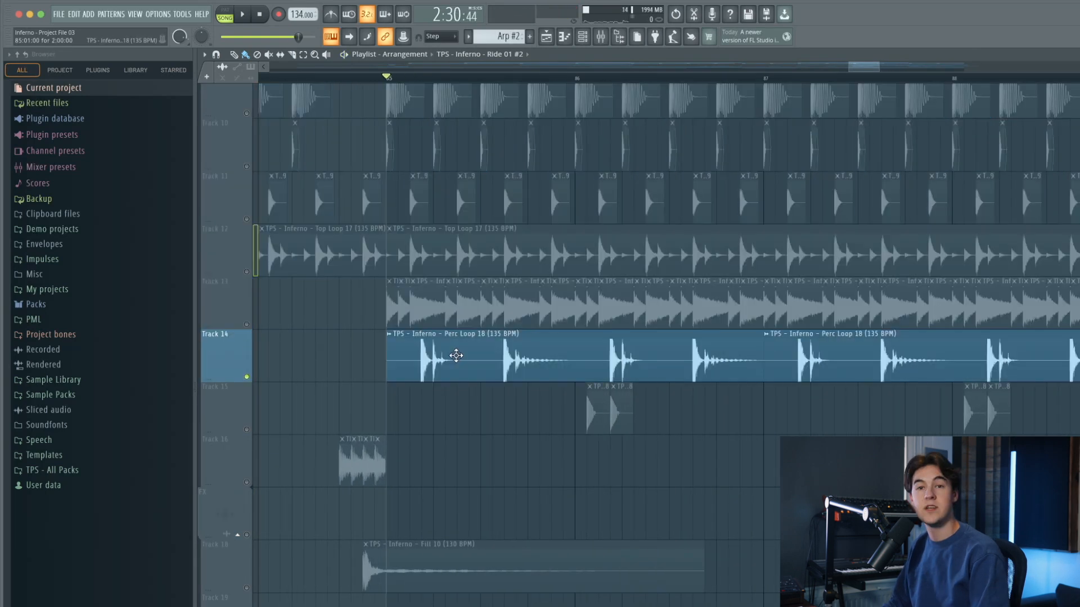
- Play the soloed Perc Loop 18 with its clip settings open and set its channel volume to 28%
double_click(456, 355)
key("space")
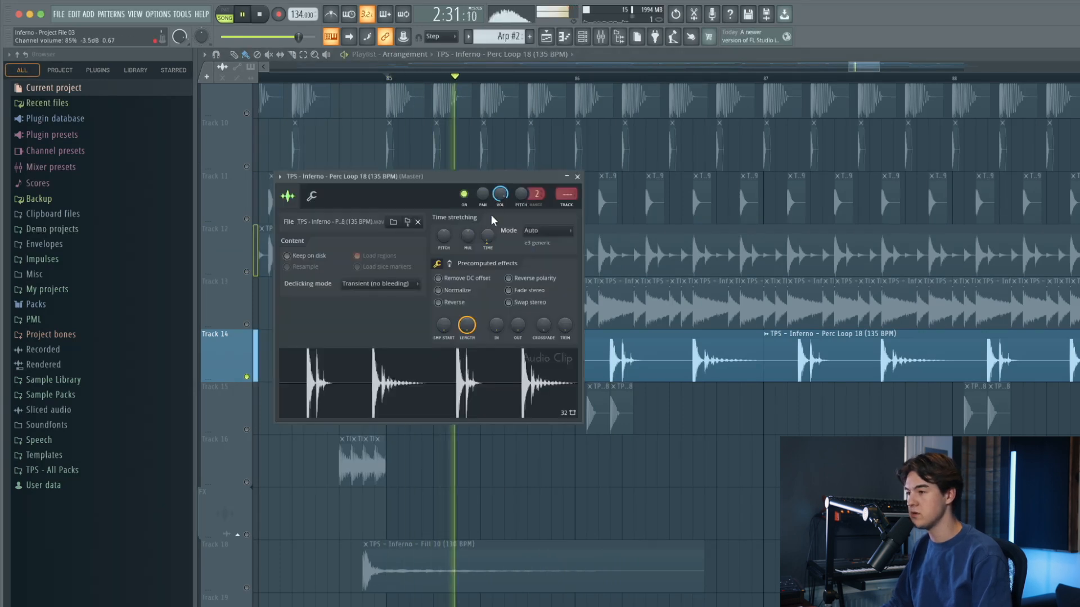
left_click_drag(490, 173, 446, 295)
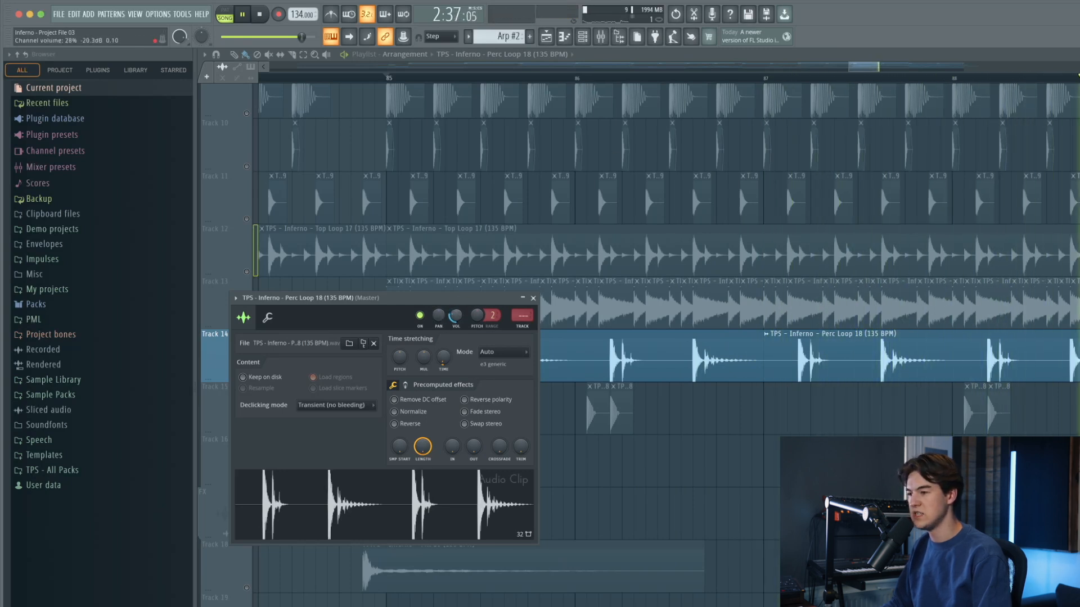
left_click(533, 298)
- Unmute tracks 9 to 13, play them together with Perc Loop 18, and reopen the perc loop's clip settings
left_click_drag(254, 332, 250, 235)
key("space")
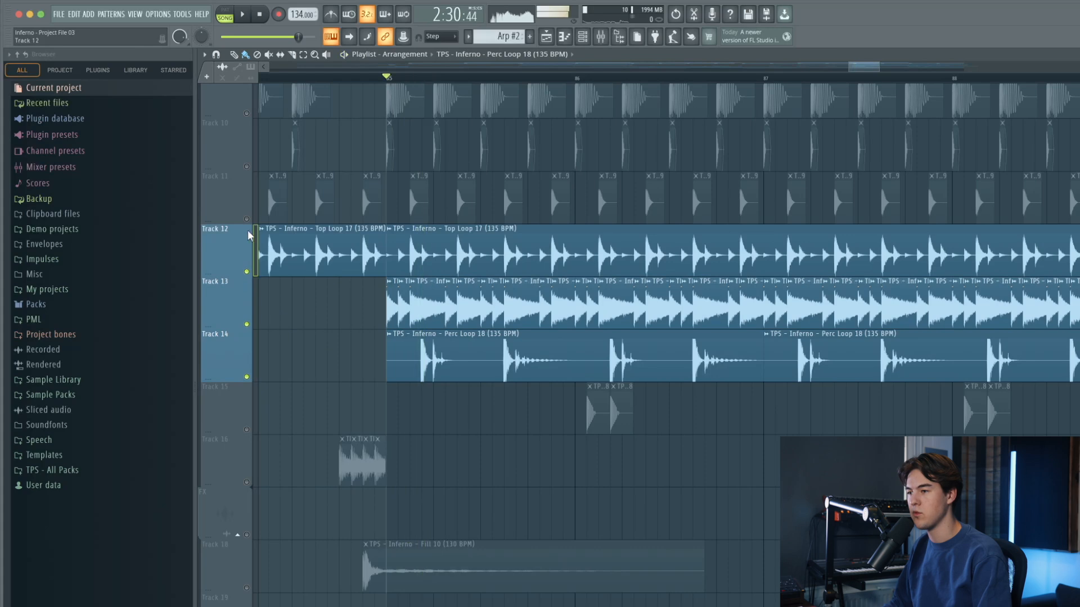
key("space")
left_click(246, 166)
left_click(246, 219)
left_click(246, 114)
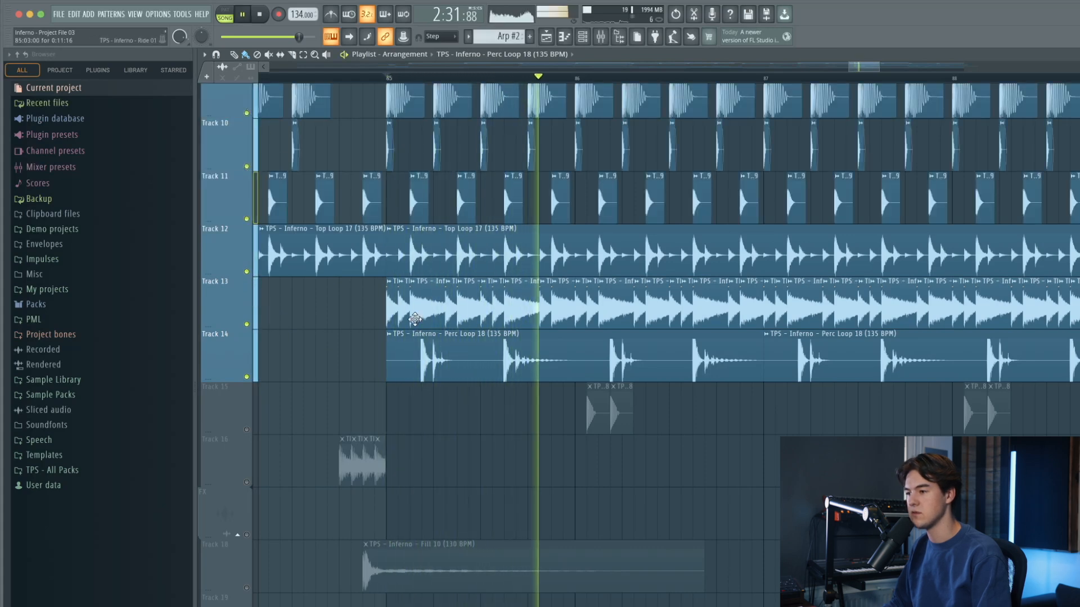
double_click(425, 344)
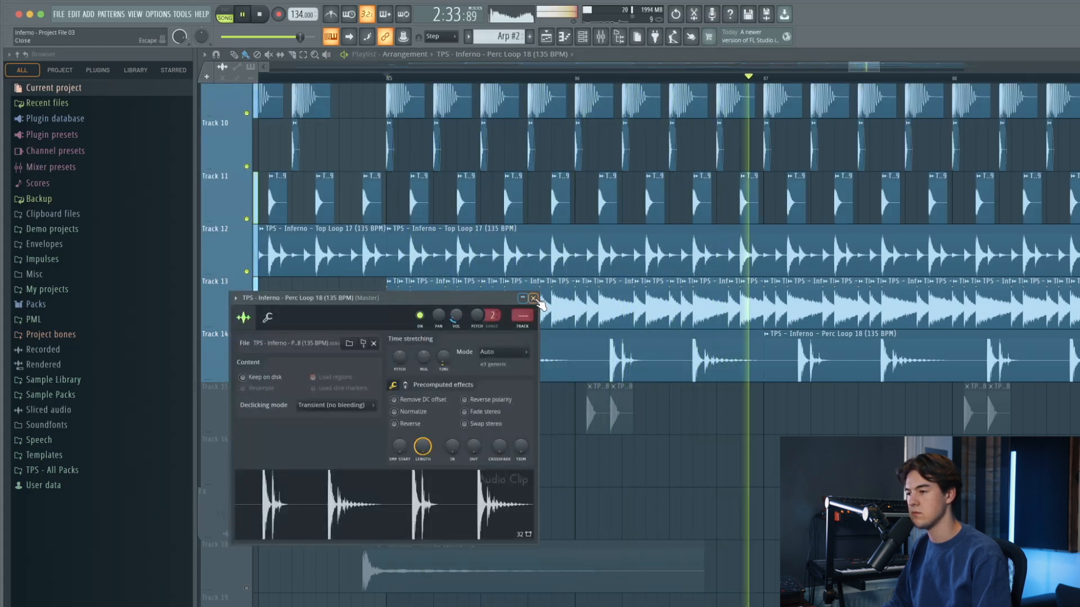
- Close the perc loop's settings, set the Tom 08 clip's channel volume to 85% and play the soloed toms
left_click(533, 298)
scroll(611, 403, "up", 3)
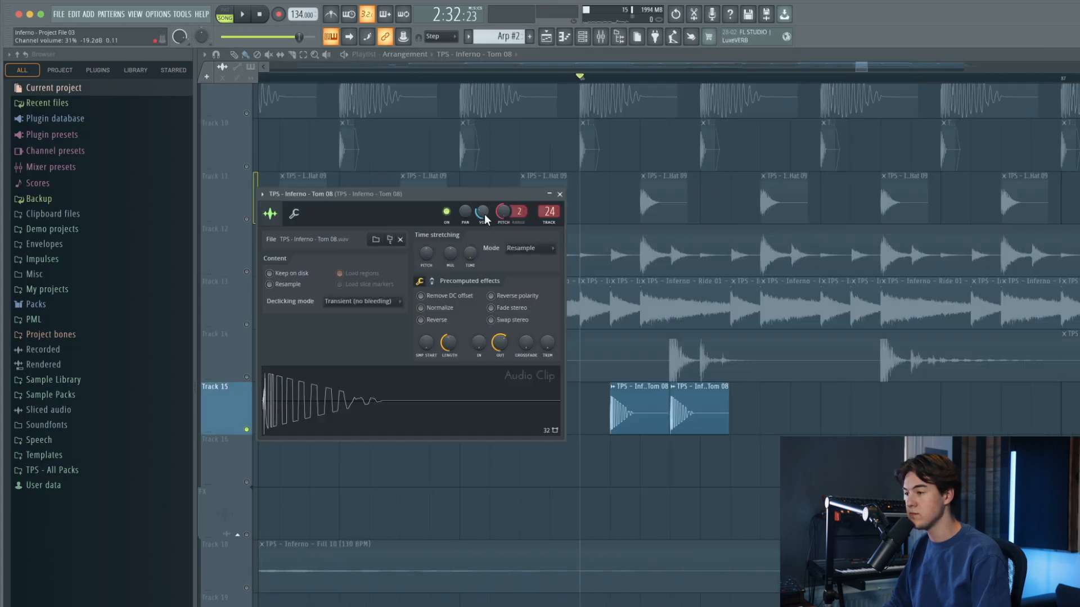
left_click_drag(485, 218, 485, 186)
key("space")
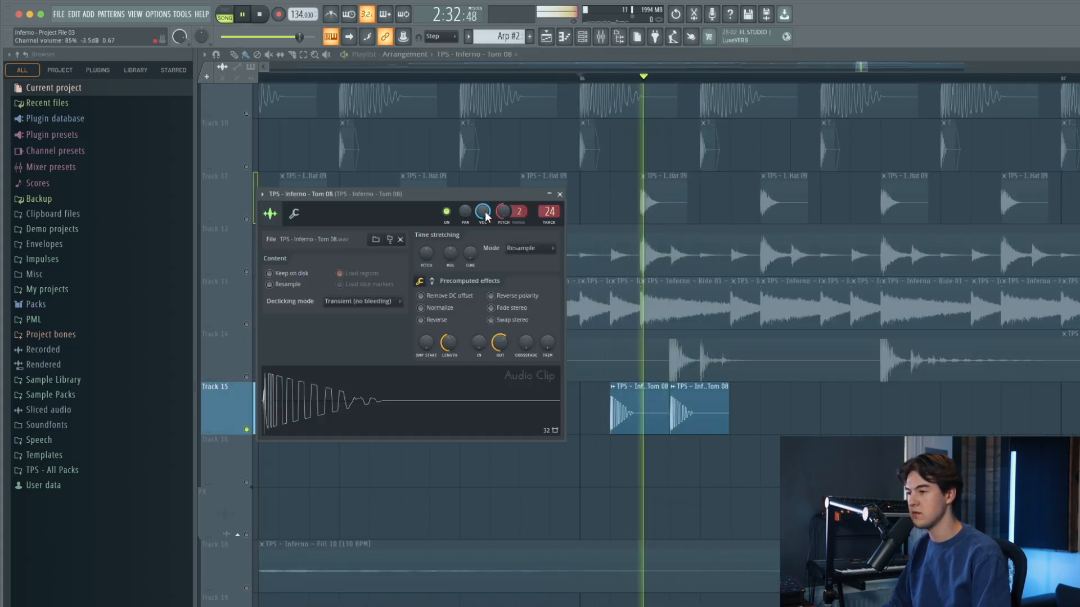
left_click(560, 194)
key("space")
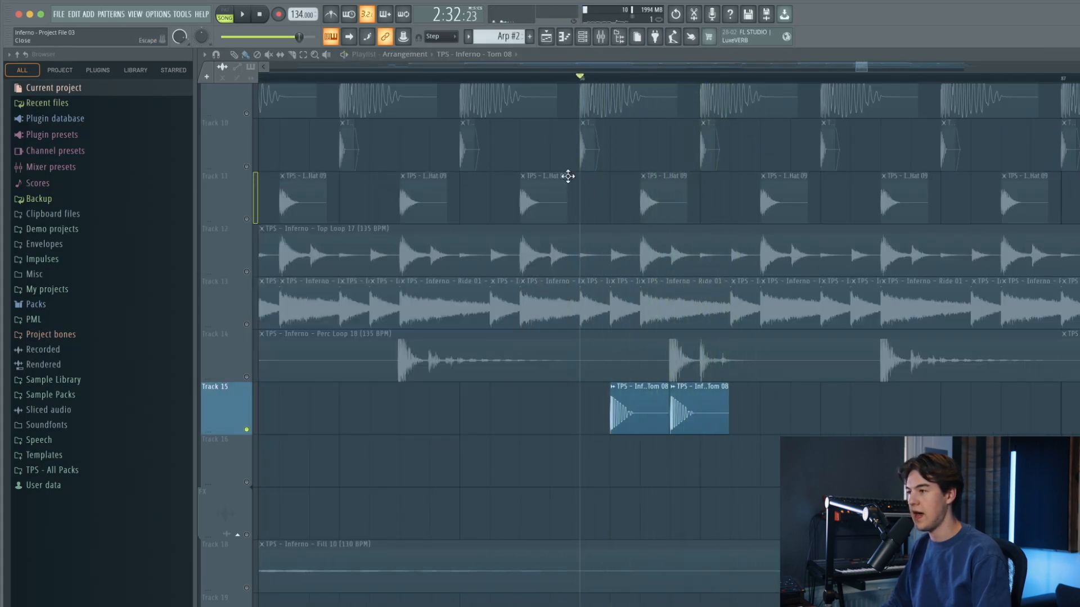
- Inspect the Fruity Parametric EQ 2 curve on the Tom 08 mixer insert and close the plugin and mixer
left_click(606, 45)
left_click(769, 325)
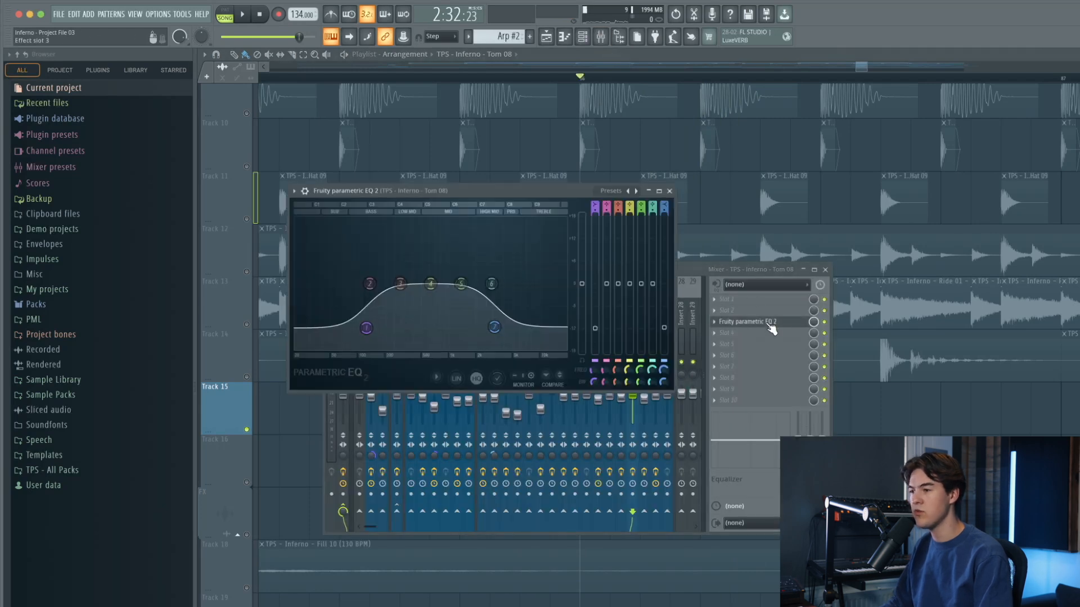
left_click(669, 191)
left_click(825, 270)
- Unmute tracks 9 to 14 and play them together with the toms on track 15
scroll(710, 366, "up", 3)
scroll(710, 366, "down", 3)
scroll(335, 288, "up", 3)
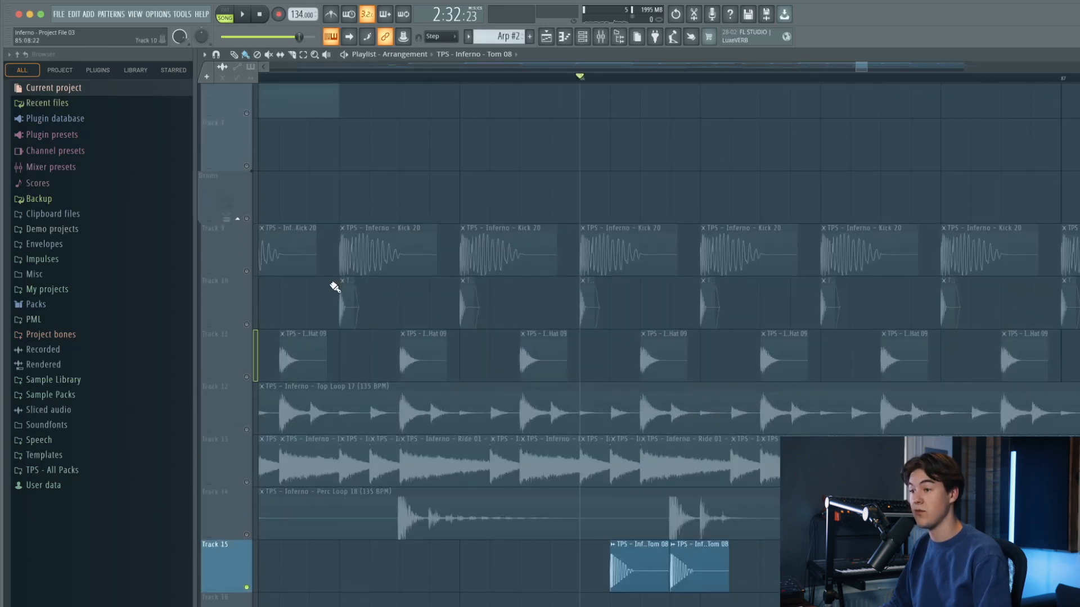
left_click(246, 272)
left_click(247, 325)
left_click(247, 378)
left_click(247, 430)
key("space")
left_click(247, 482)
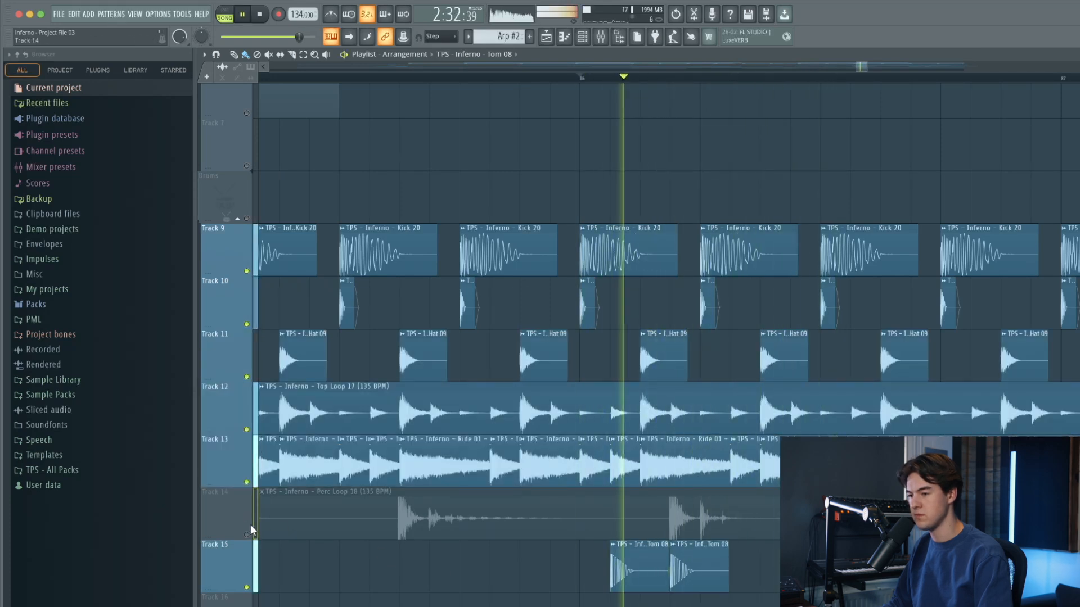
left_click(247, 534)
- Look at the clip settings of Tom 08 and Perc Loop 18 while the drums play
double_click(622, 571)
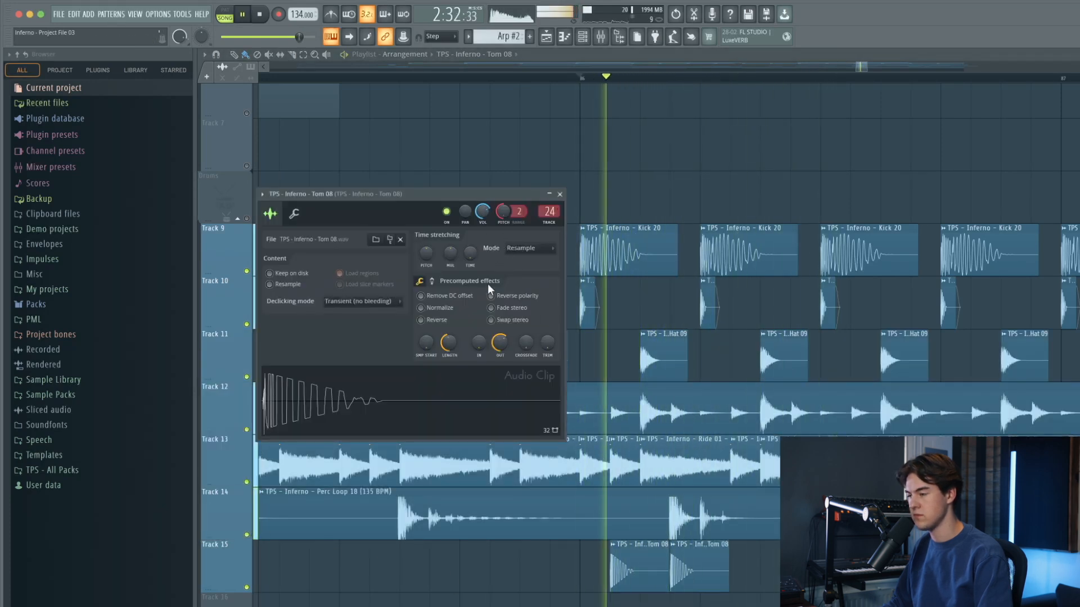
key("Escape")
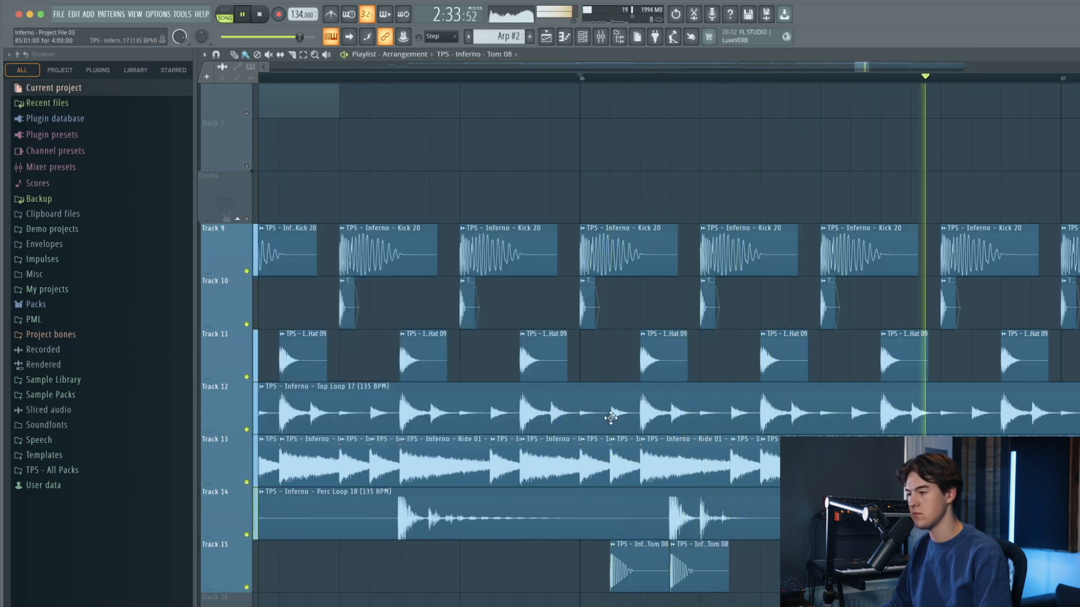
scroll(619, 423, "down", 10)
scroll(687, 478, "up", 3)
double_click(687, 509)
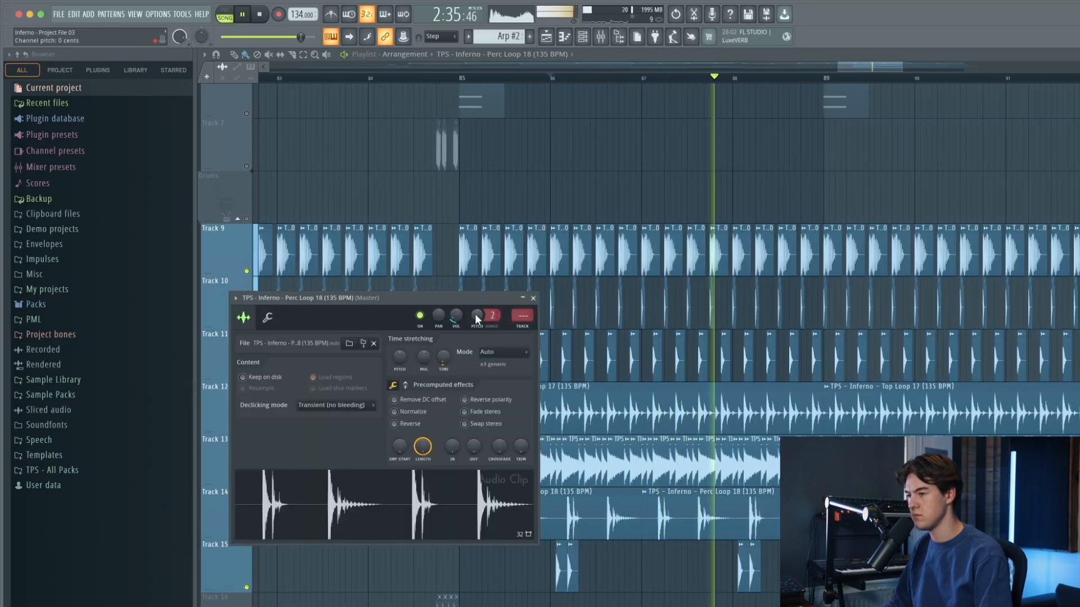
key("Escape")
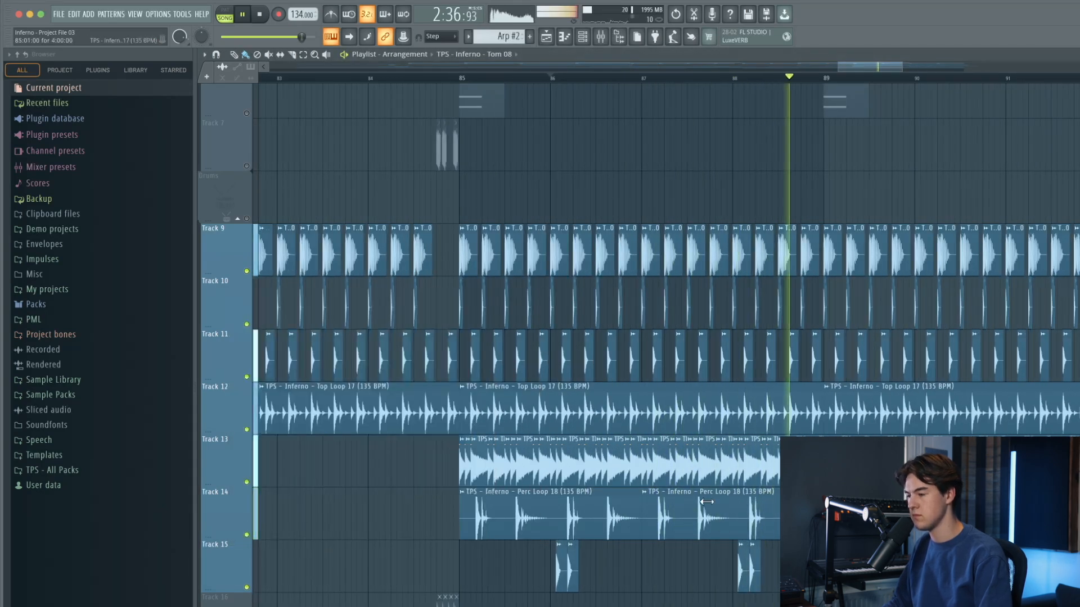
double_click(737, 555)
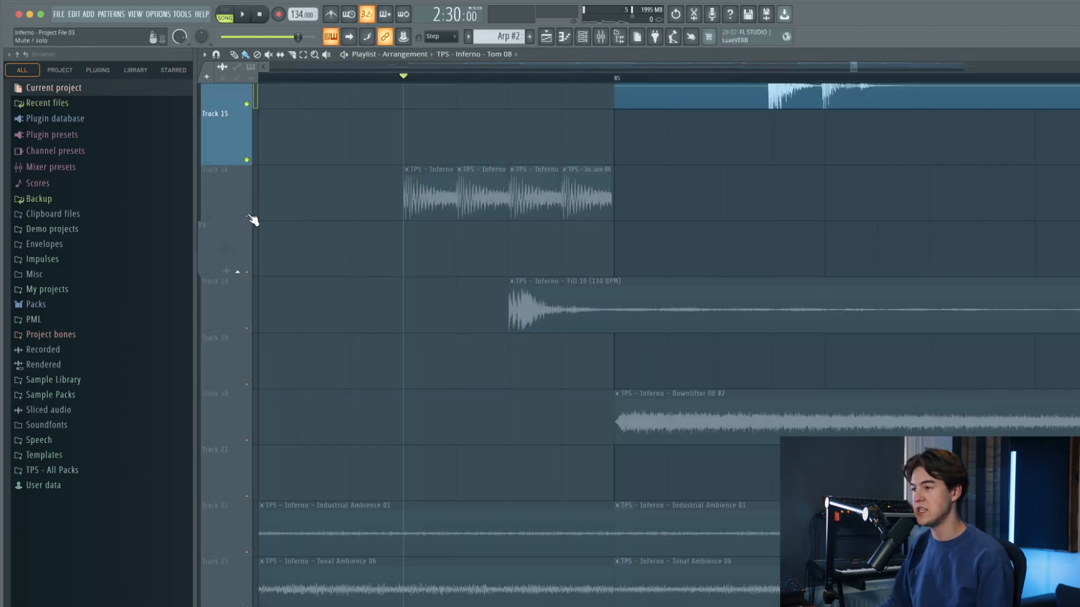
- Solo the Snare 06 clips on track 16, view their clip settings and play the snare fill
left_click(248, 216)
scroll(367, 233, "up", 3)
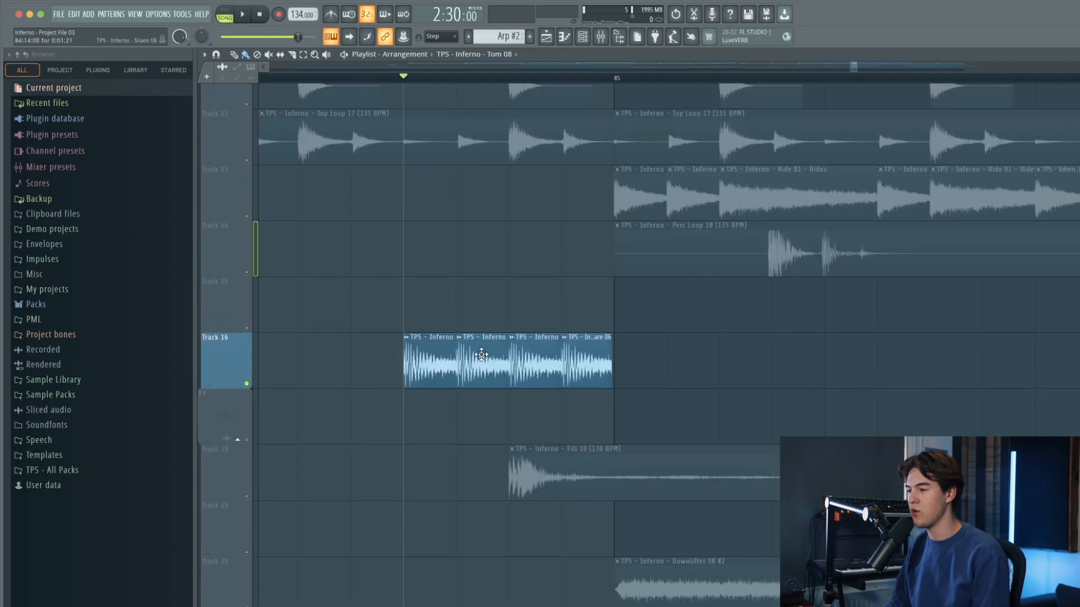
scroll(487, 366, "up", 1)
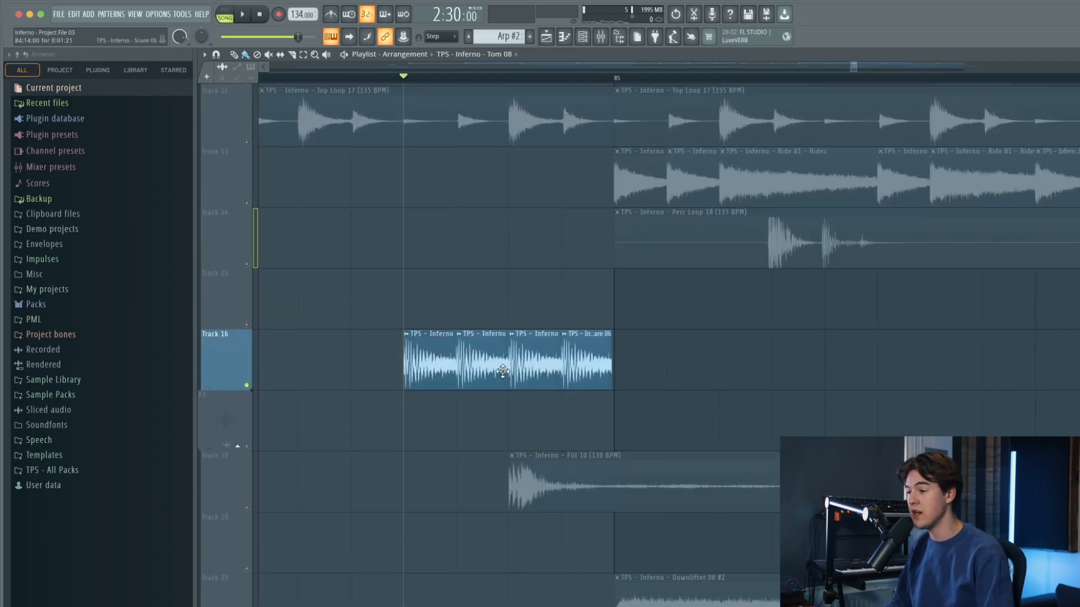
double_click(499, 368)
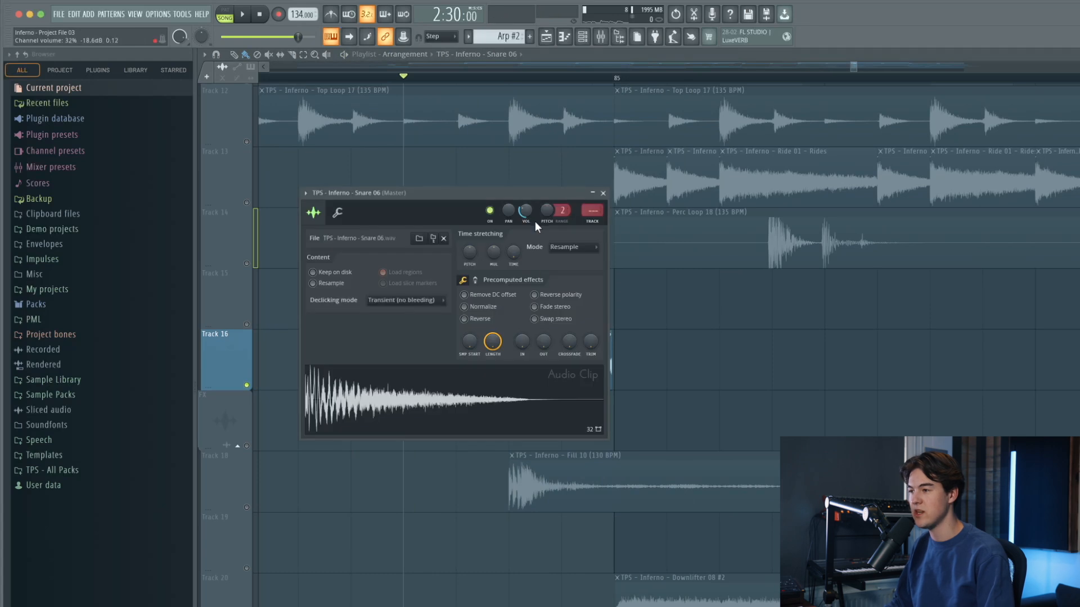
key("space")
left_click(603, 194)
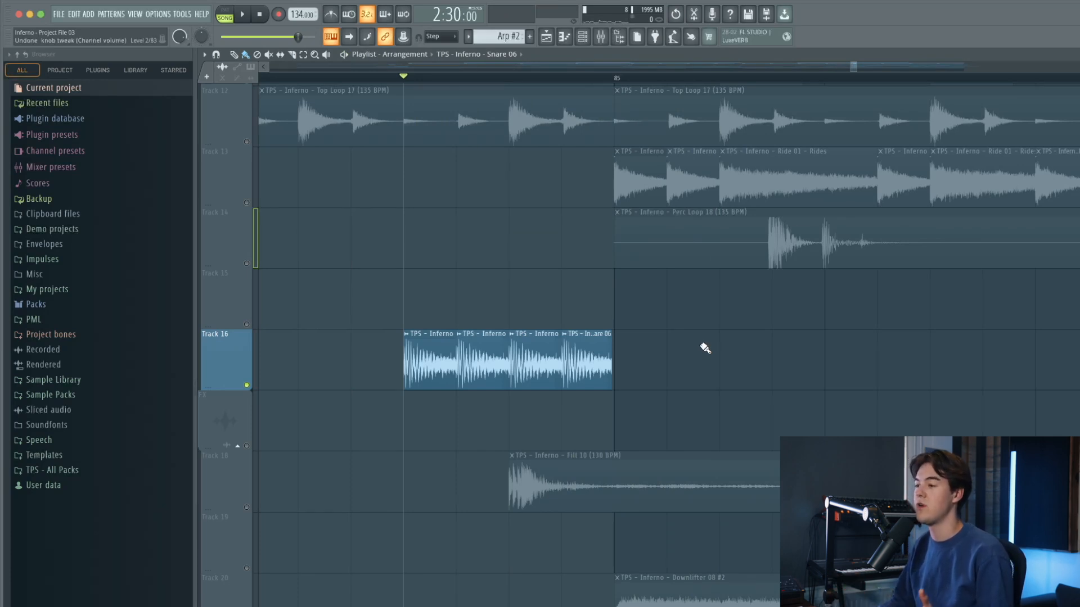
key("space")
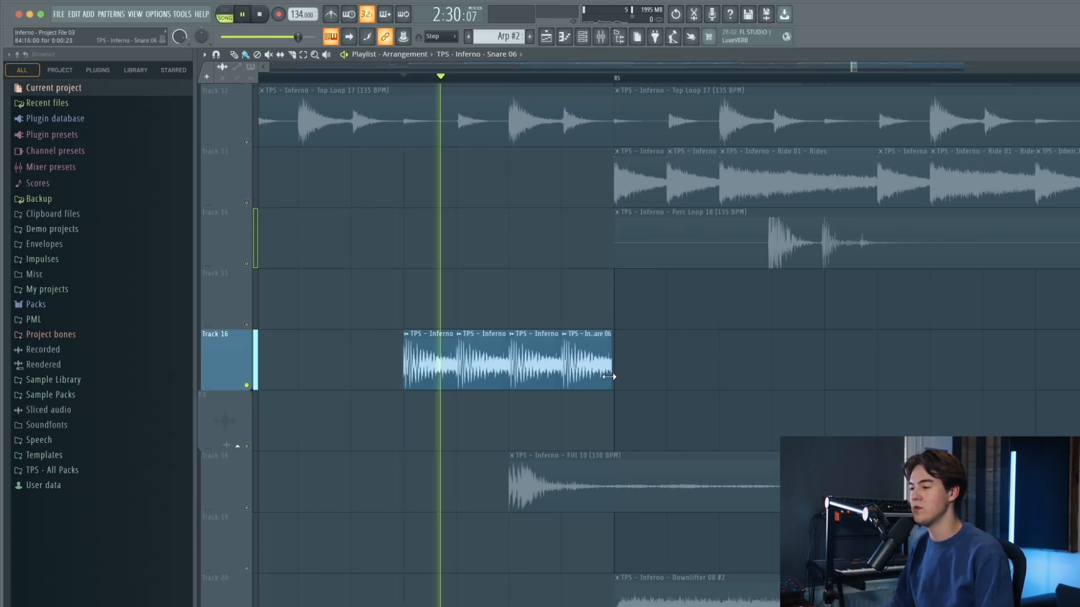
key("space")
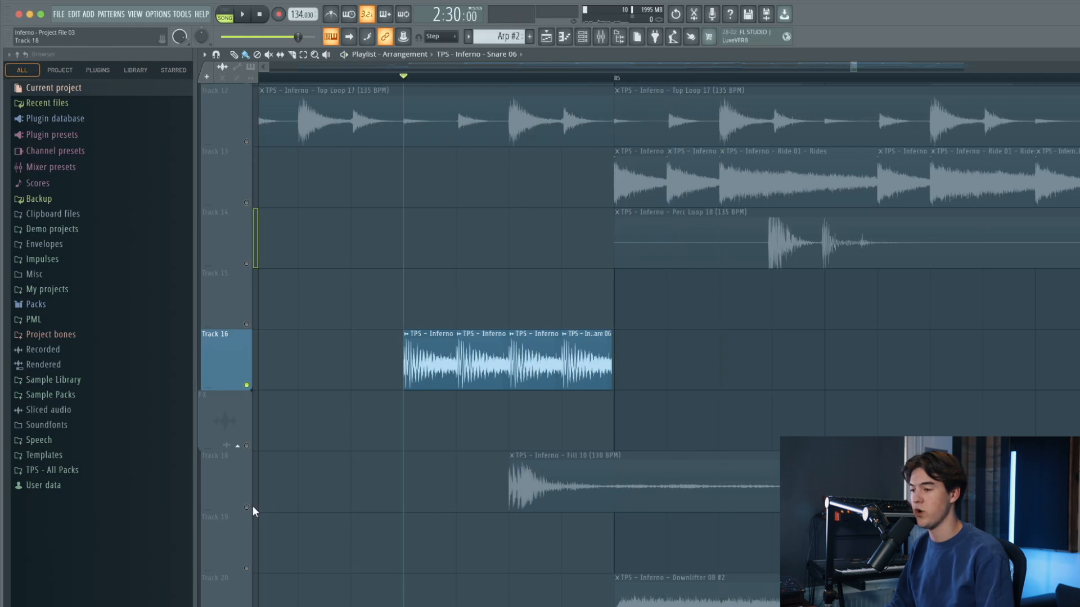
- Solo the Fill 10 clip on track 18, play it and unmute the snares on track 16 alongside it
left_click(247, 509)
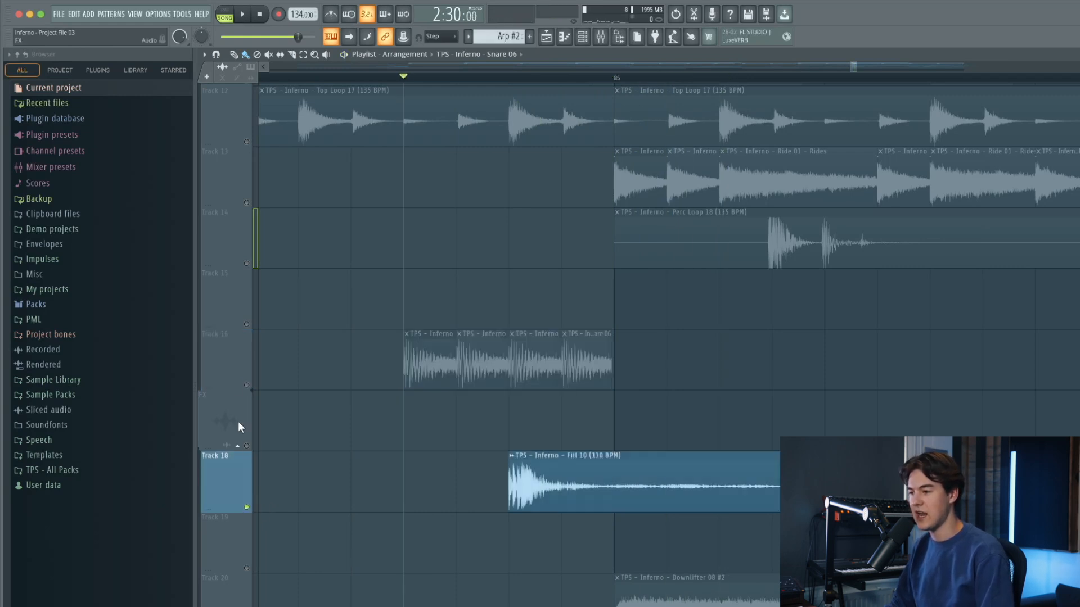
key("space")
left_click(248, 387, "ctrl")
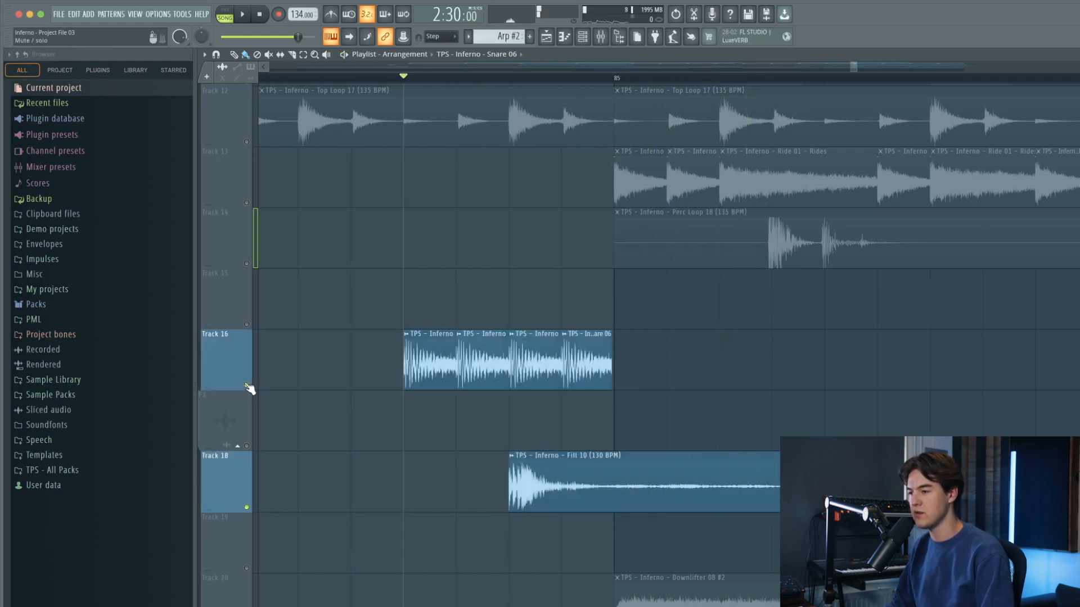
key("space")
- View the Fill 10 clip settings, play the fill with the snares and unmute the remaining tracks
double_click(588, 469)
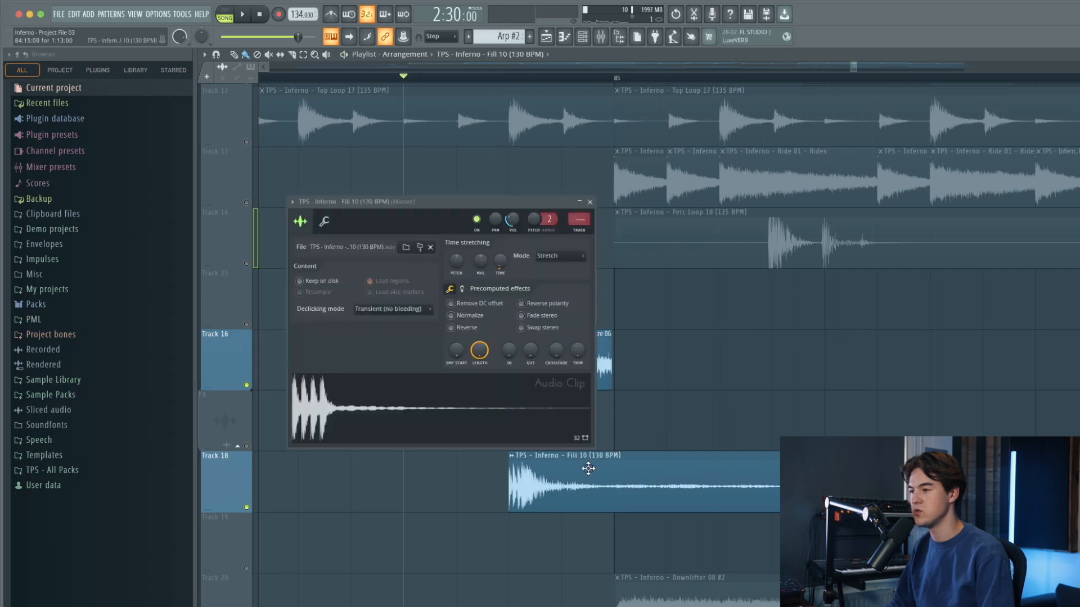
left_click(590, 202)
key("space")
left_click(250, 455, "ctrl")
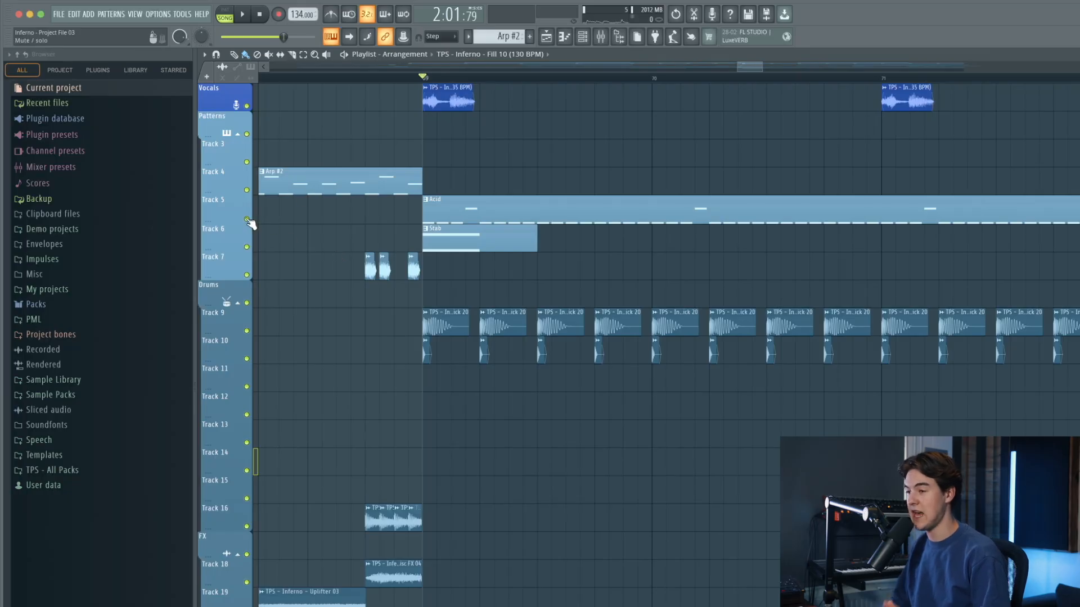
- Solo the Acid pattern on track 5 and play it through
right_click(246, 220)
scroll(552, 252, "up", 4)
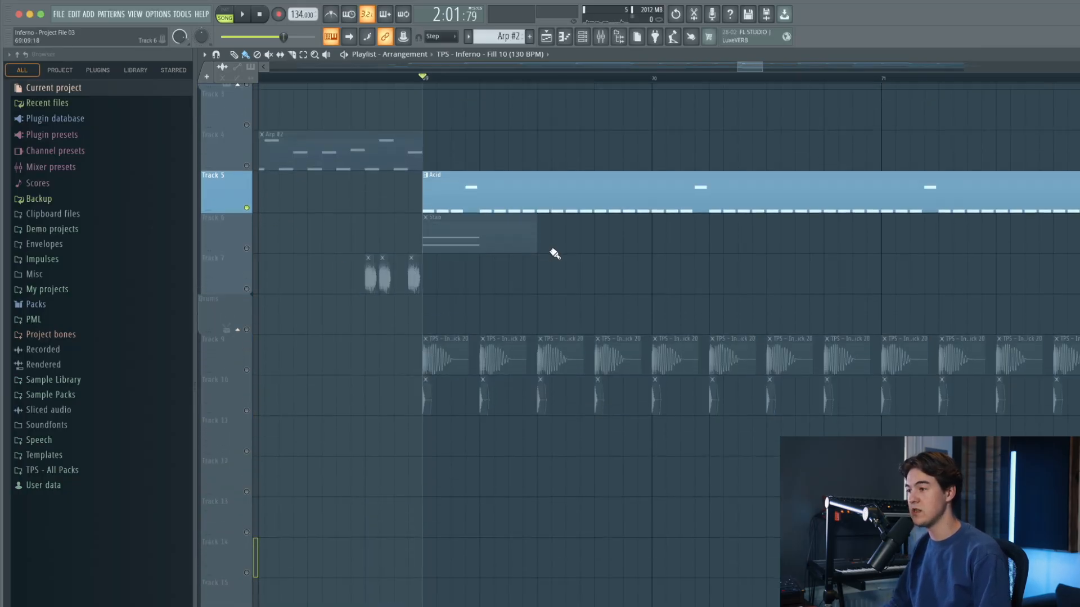
scroll(582, 280, "up", 3)
key("space")
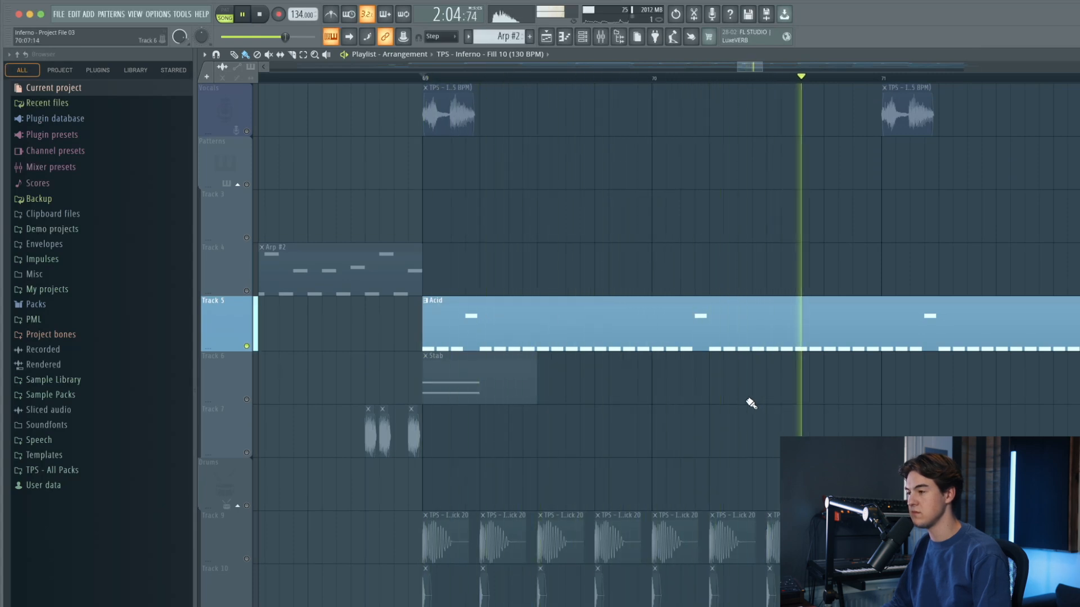
left_click_drag(749, 66, 760, 67)
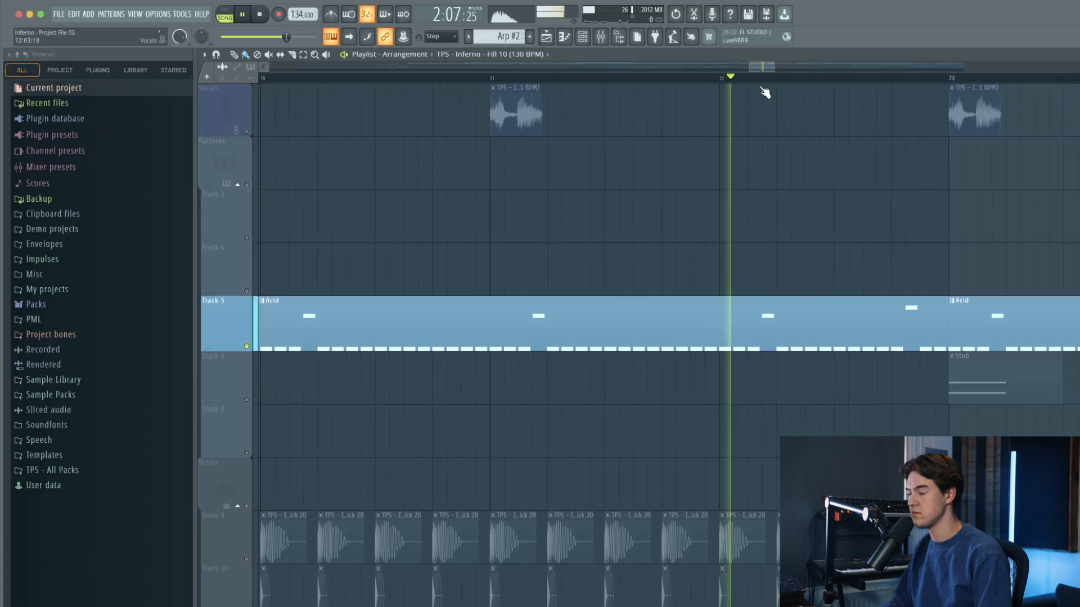
key("space")
- Inspect the Serum patch on the ACID - Roland channel and close the synth
left_click(582, 36)
left_click(372, 96)
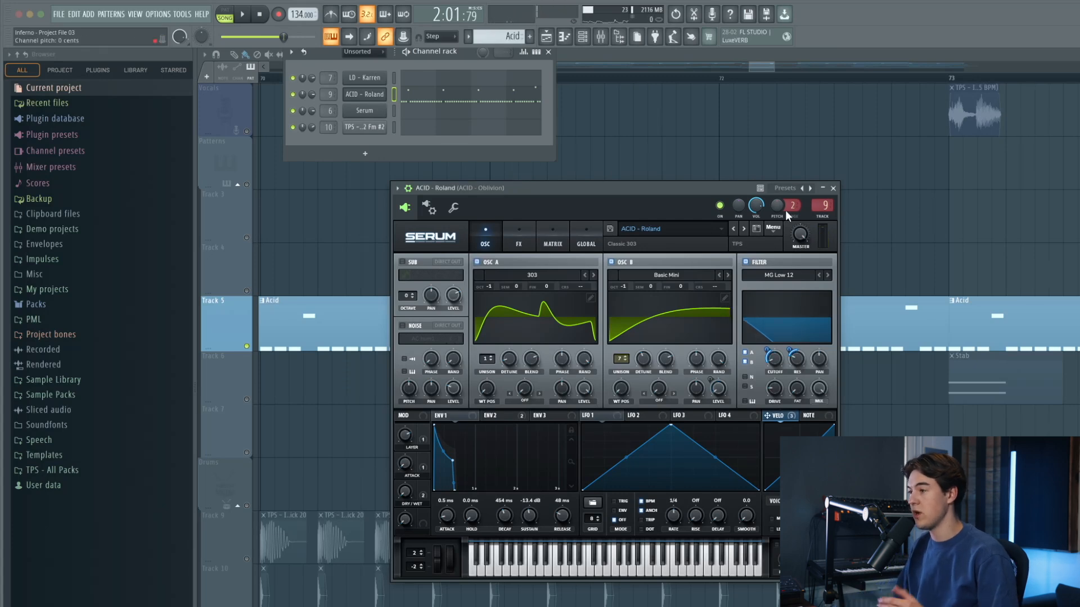
left_click(831, 188)
- Open the ACID - Roland channel's piano roll and play the Acid pattern's notes
left_click(451, 102)
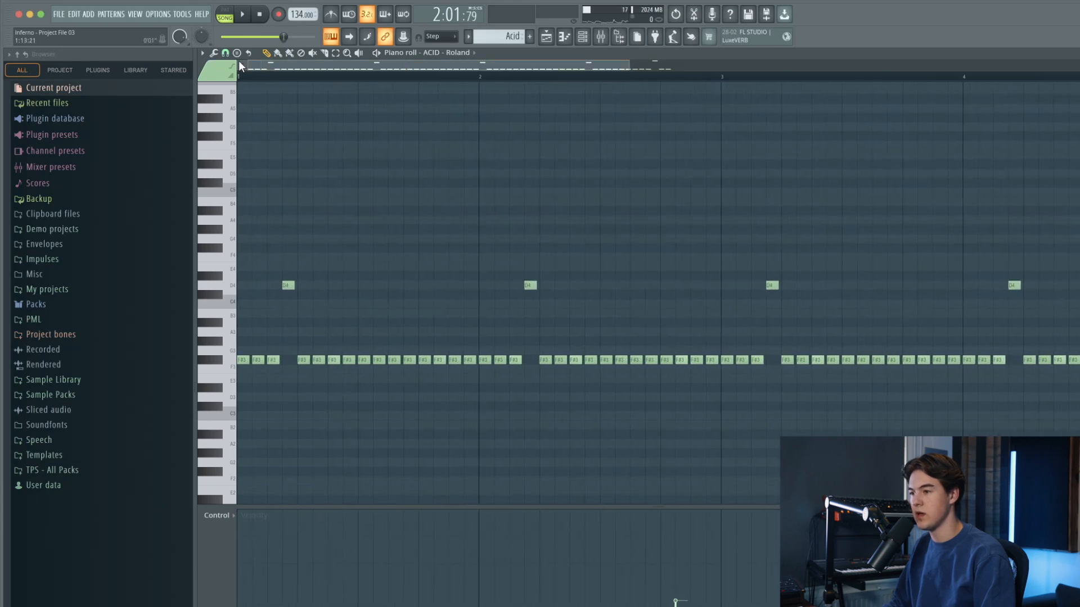
key("space")
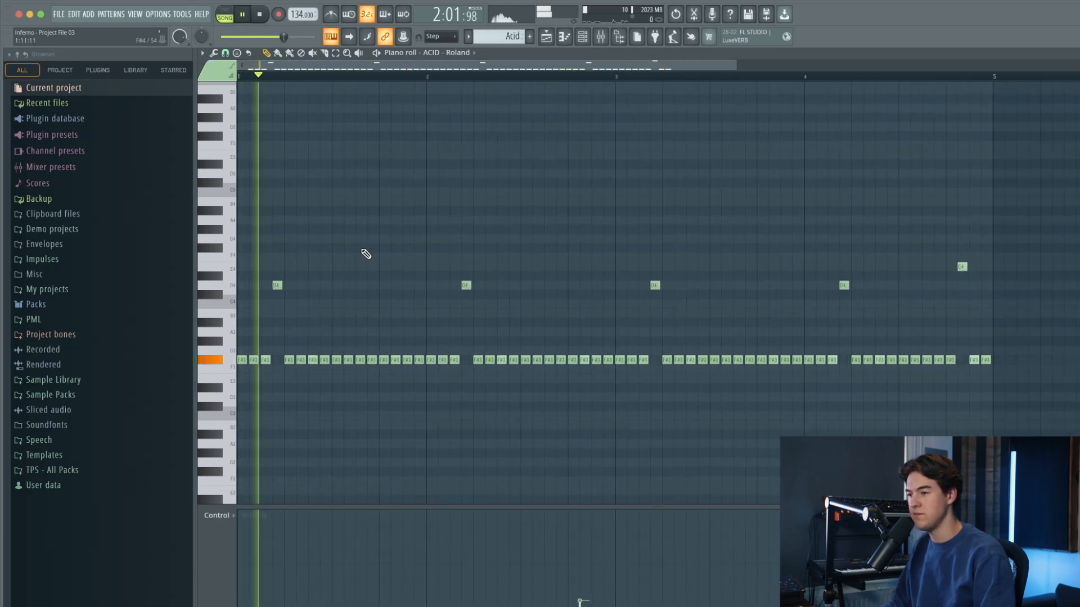
key("space")
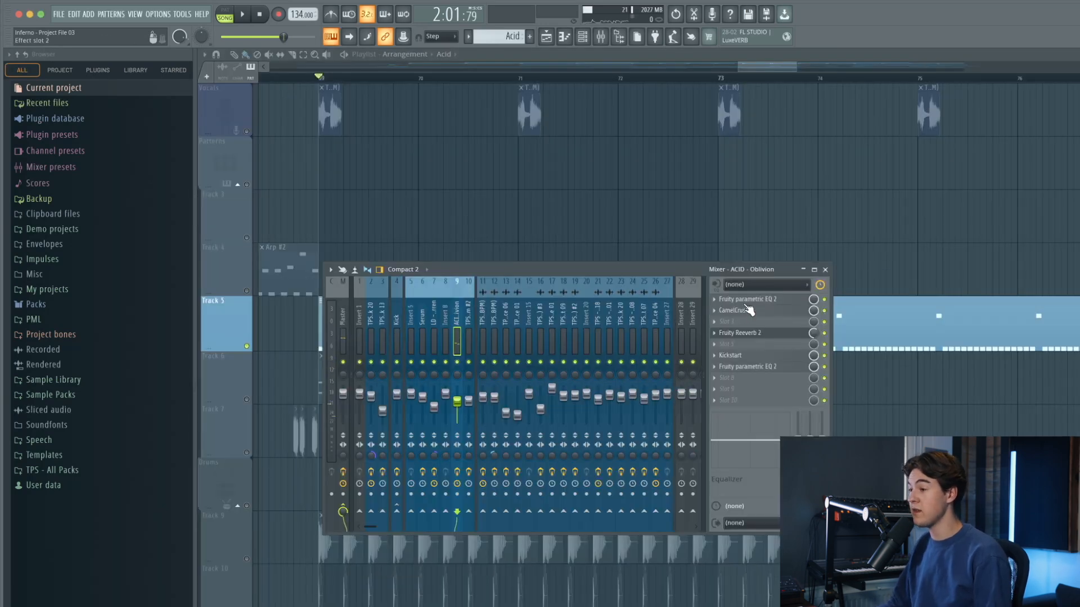
- Inspect the first Fruity Parametric EQ 2 and CamelCrusher on the ACID mixer insert and close both plugins
left_click(747, 300)
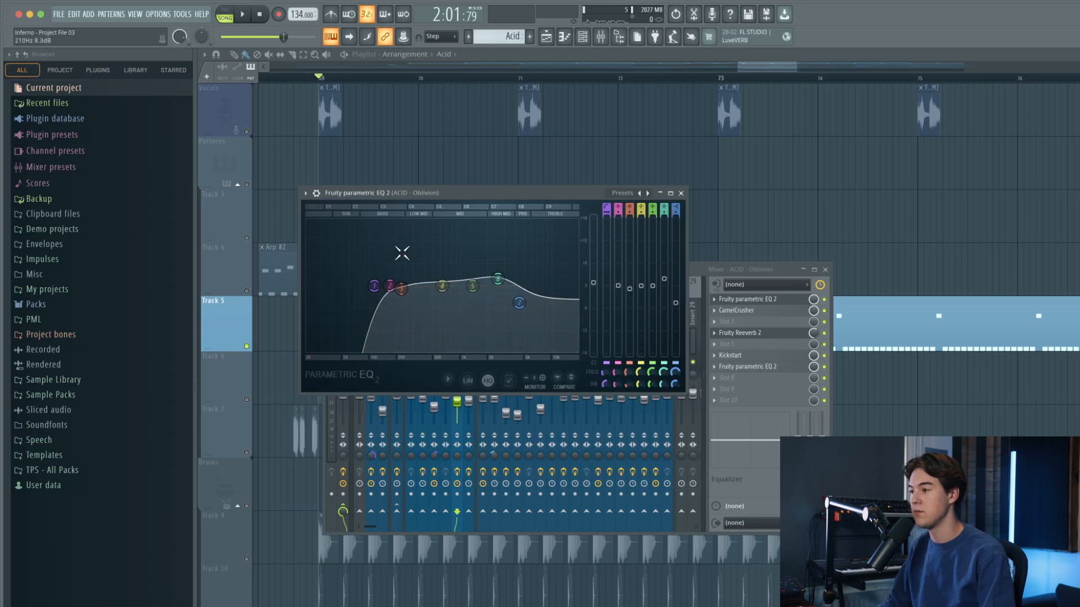
left_click(682, 193)
left_click(738, 312)
left_click_drag(873, 259, 370, 236)
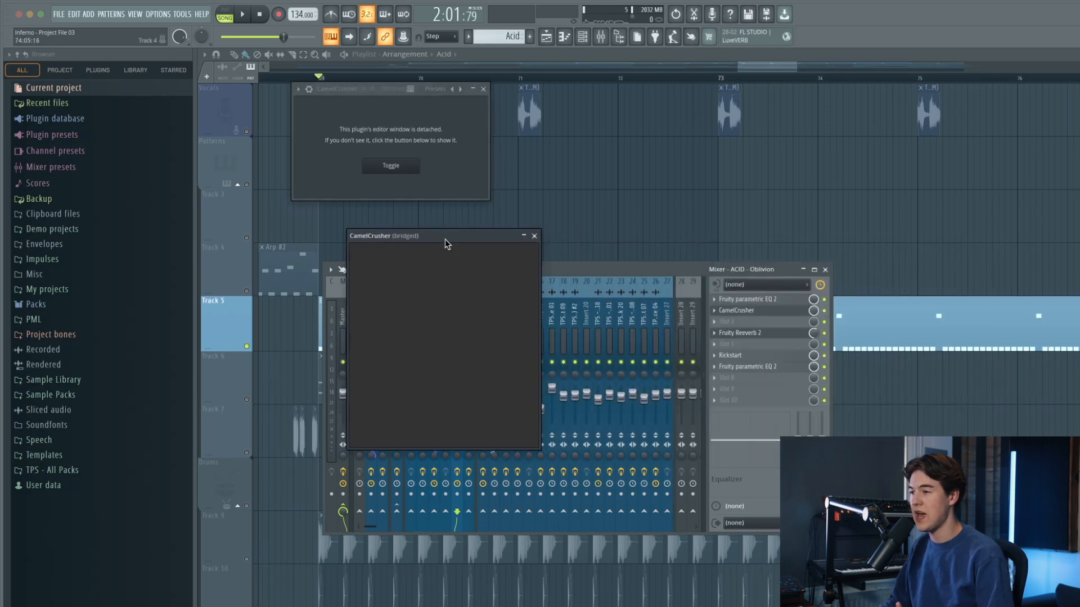
left_click(535, 237)
left_click(483, 89)
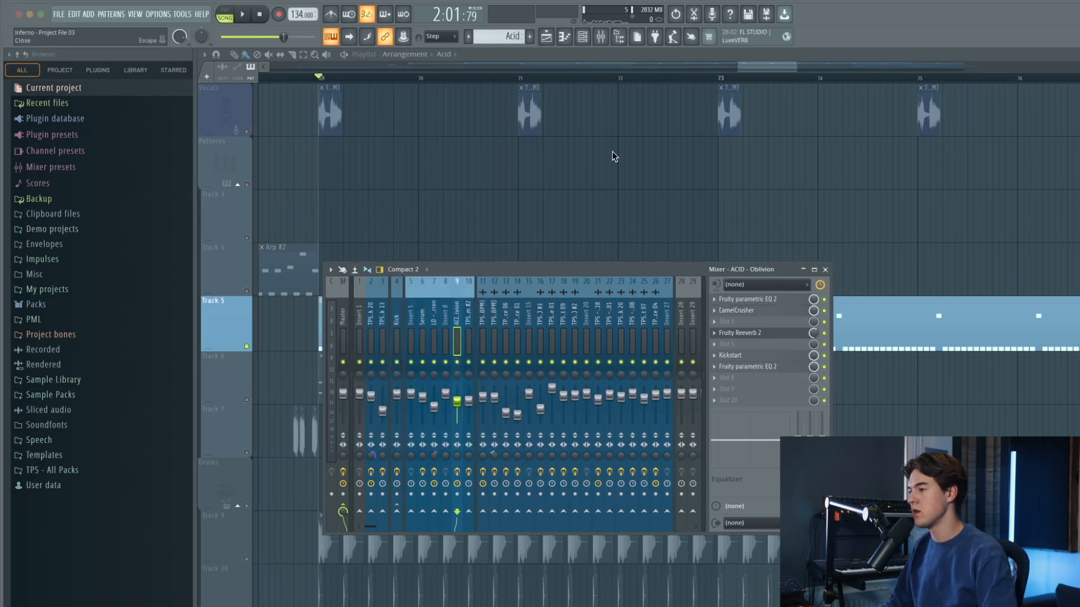
- Play the acid line while inspecting the Fruity Reeverb 2 settings on its mixer insert
key("space")
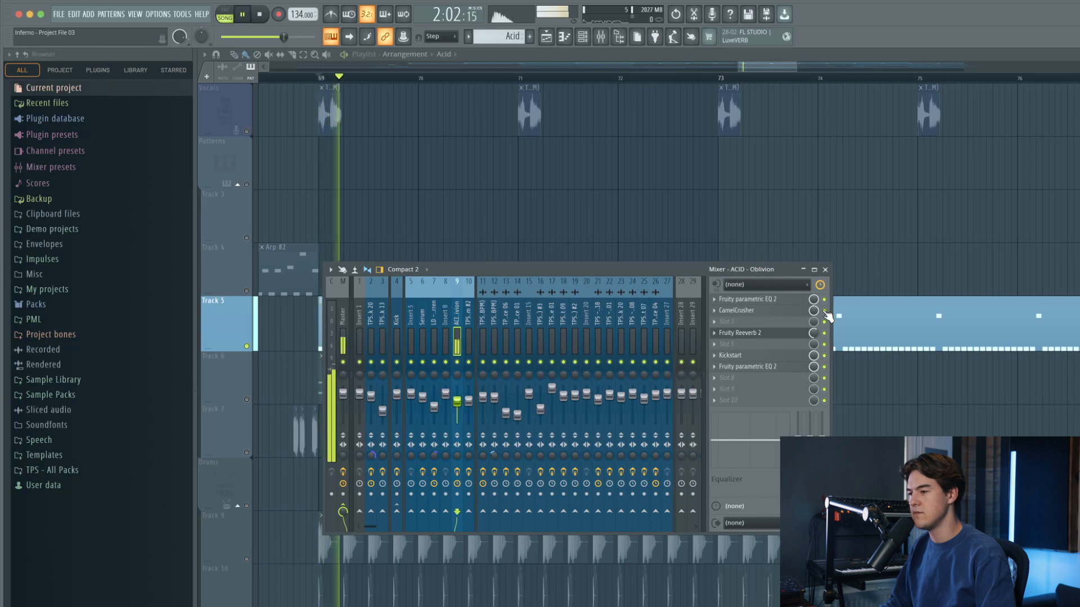
left_click(805, 332)
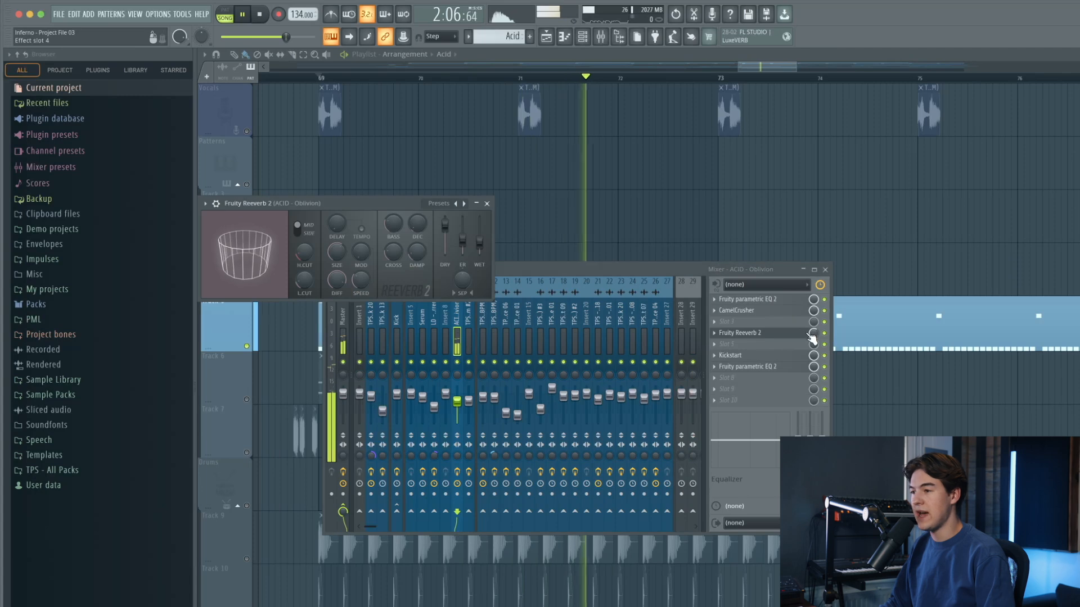
left_click(488, 203)
key("space")
- Inspect the acid insert's Kickstart sidechain settings, close the plugin editor and mixer, and play the acid line
left_click(744, 356)
left_click_drag(882, 270, 482, 252)
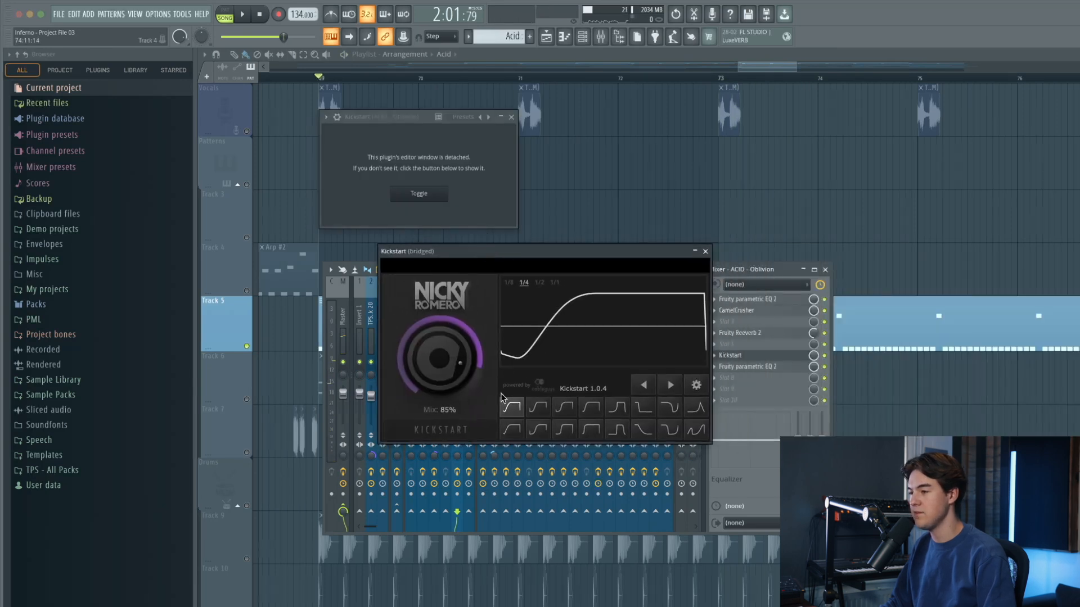
left_click(706, 252)
key("F9")
key("space")
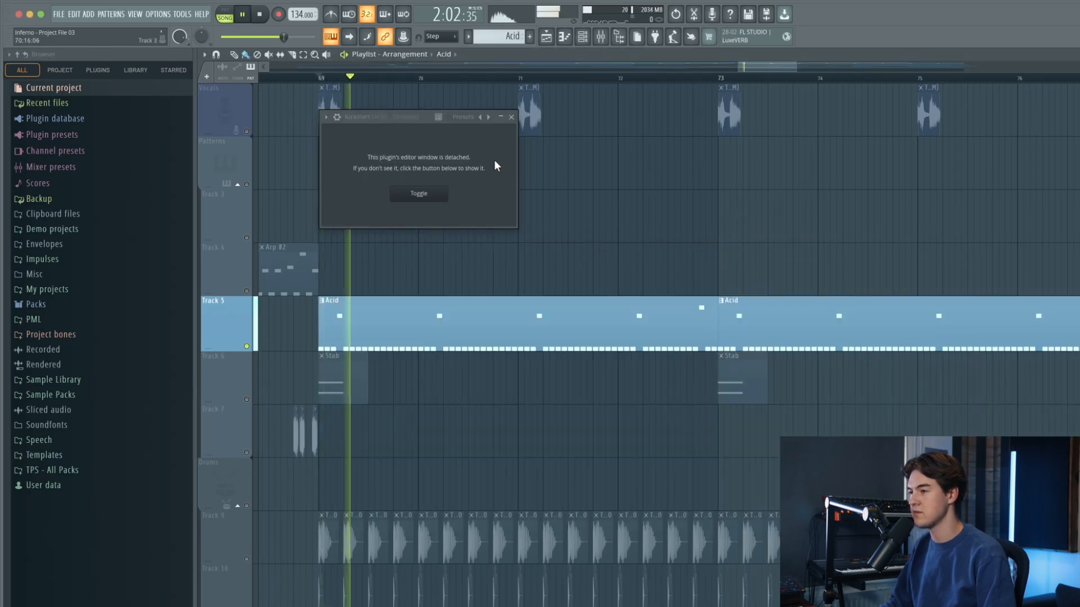
- Close the Kickstart editor, unmute the kick tracks 9 and 10, and play them together with the acid line
left_click(511, 117)
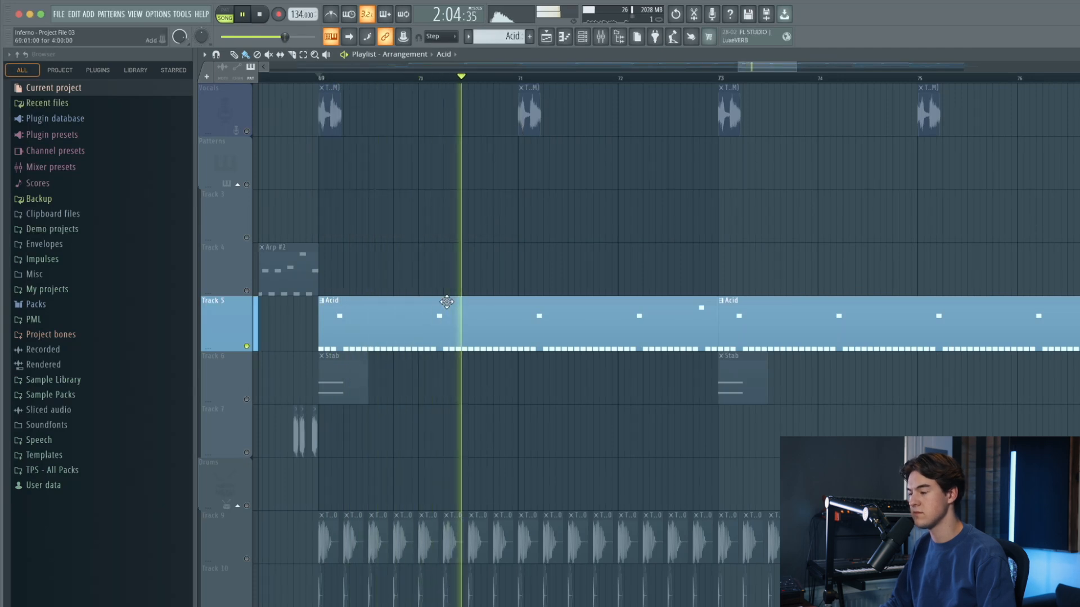
key("space")
left_click(247, 559)
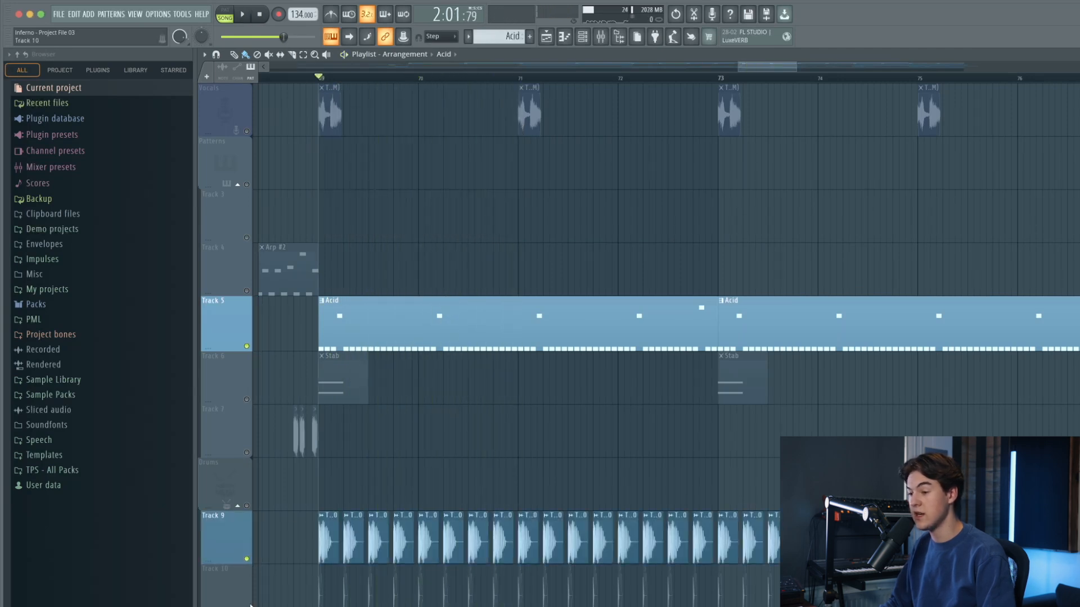
left_click(250, 605)
key("space")
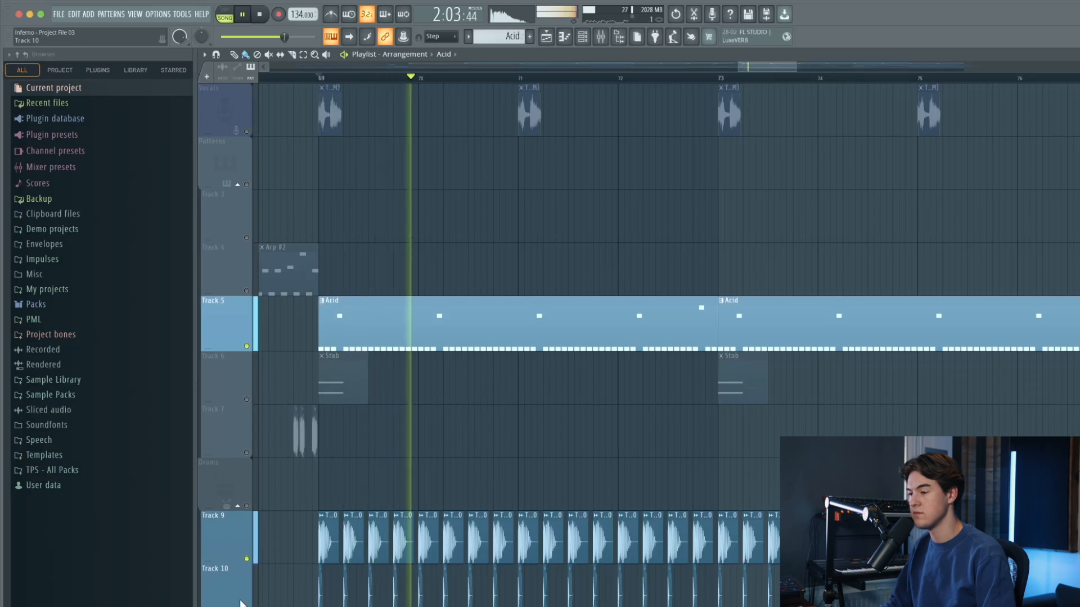
- Play and examine the ACID - Roland Fil Cutoff #2 automation on Track 34 across its cutoff rises around bars 73, 77 and 85
scroll(476, 471, "down", 1)
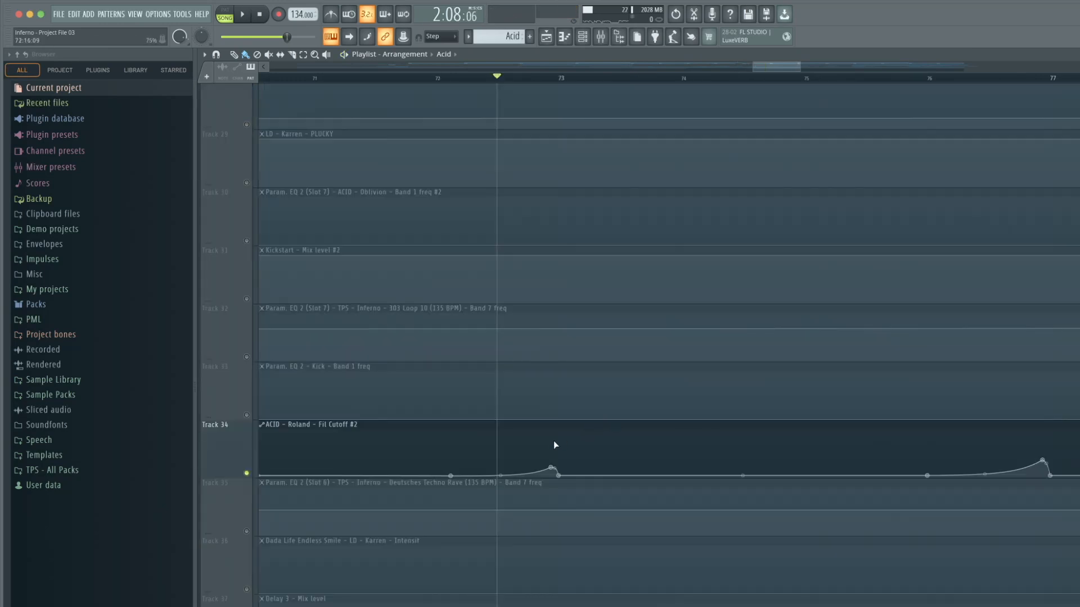
scroll(528, 437, "up", 1)
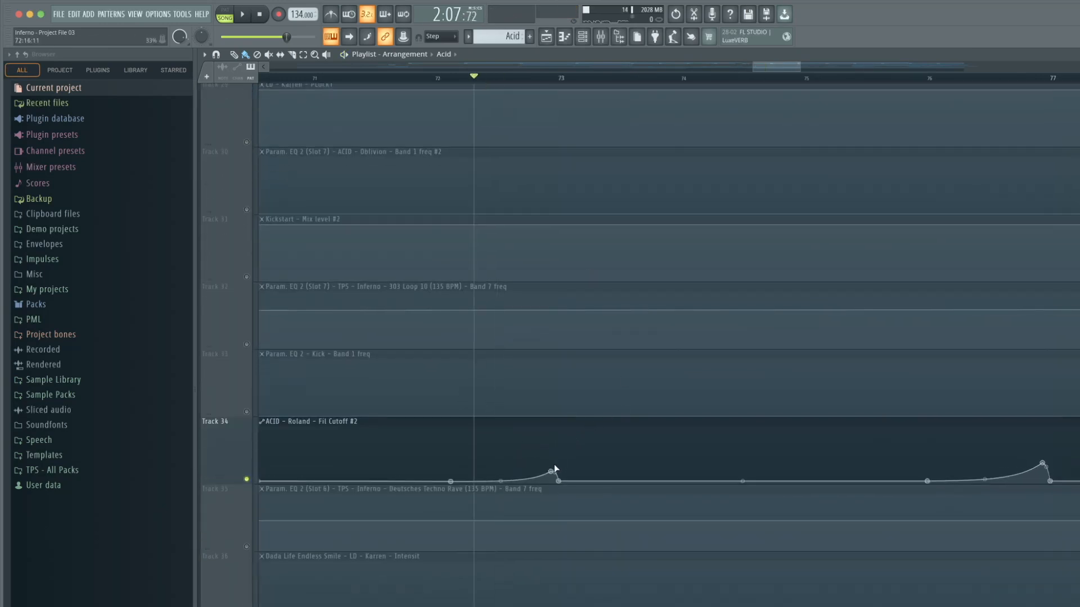
key("space")
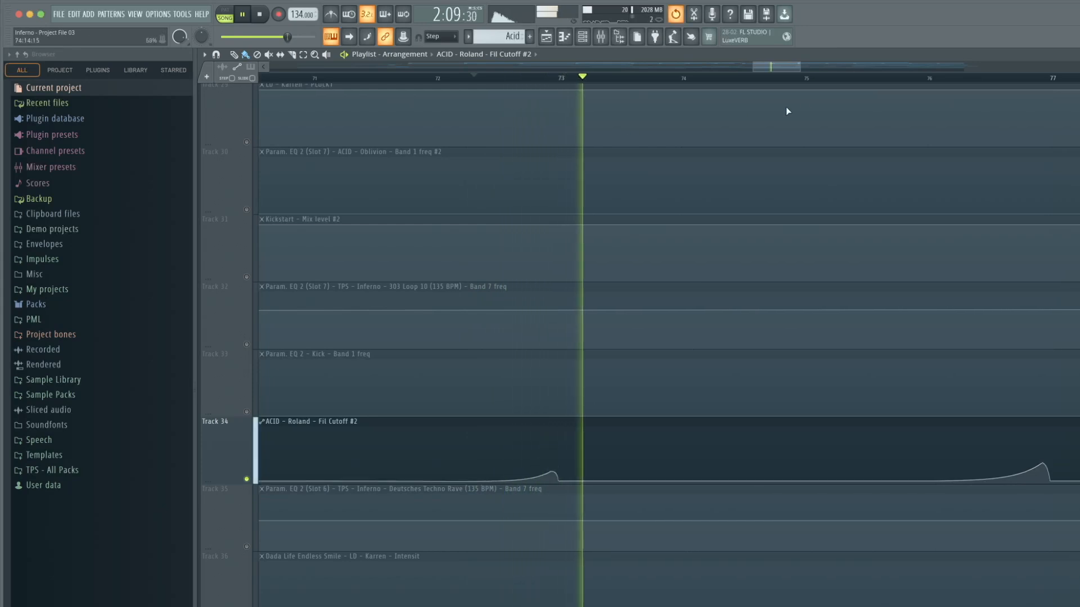
left_click_drag(778, 64, 788, 68)
scroll(733, 420, "down", 4)
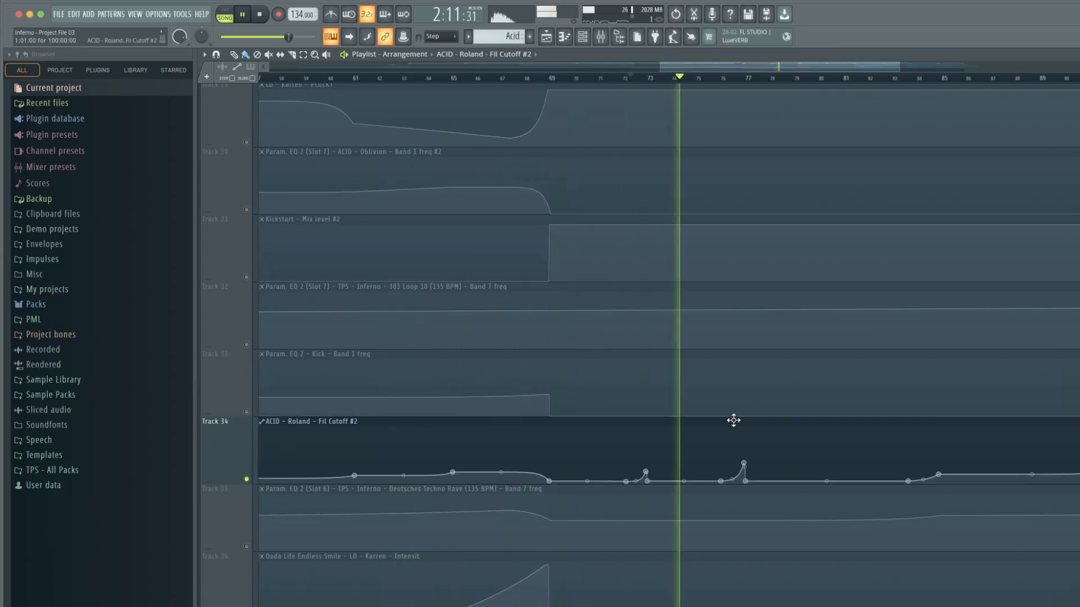
left_click(714, 79)
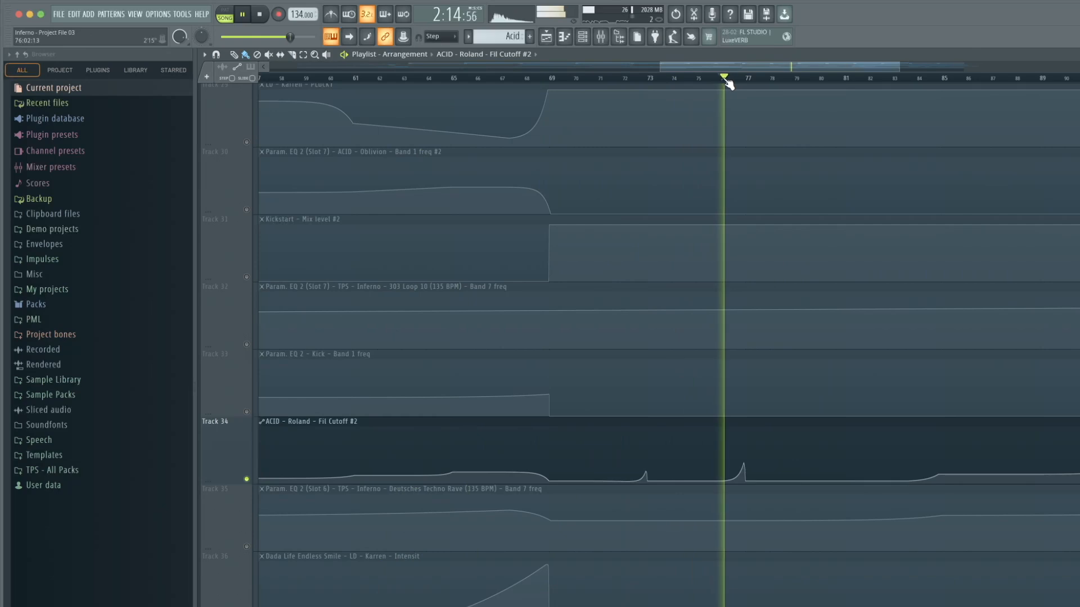
scroll(742, 221, "down", 4)
left_click(835, 75)
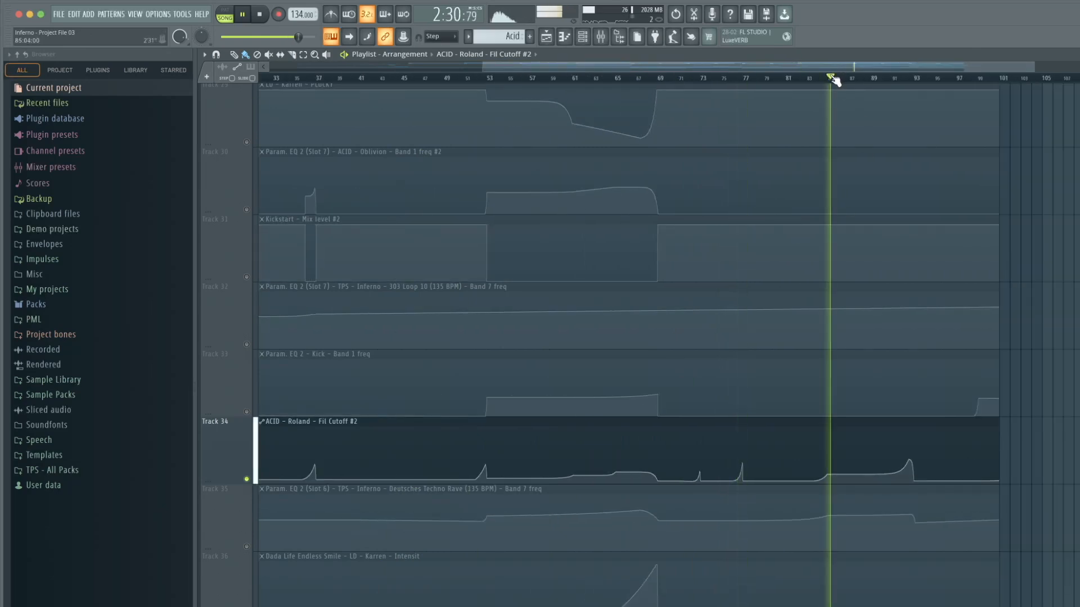
- Select the Stab pattern clip at bar 69 on Track 6 and play it on its own
scroll(860, 396, "up", 5)
scroll(899, 460, "up", 1)
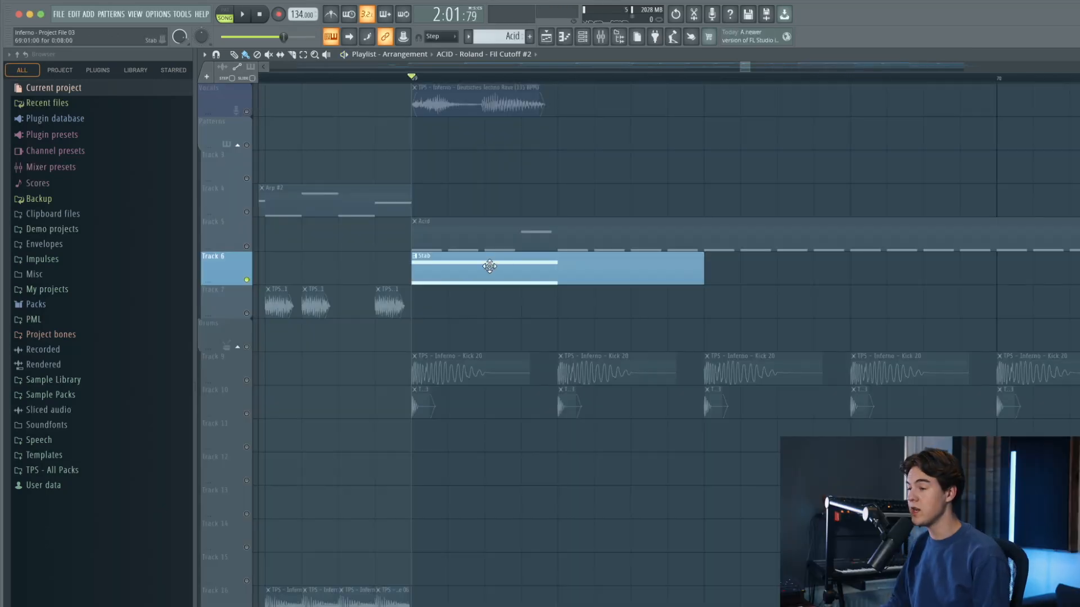
left_click(488, 267)
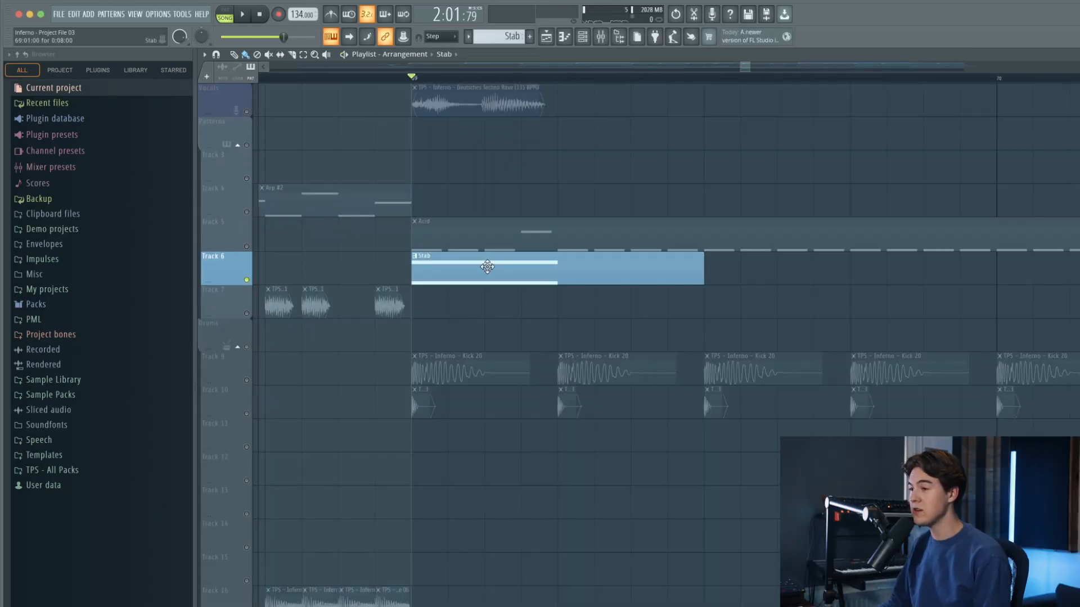
left_click(585, 44)
key("space")
scroll(646, 157, "up", 1)
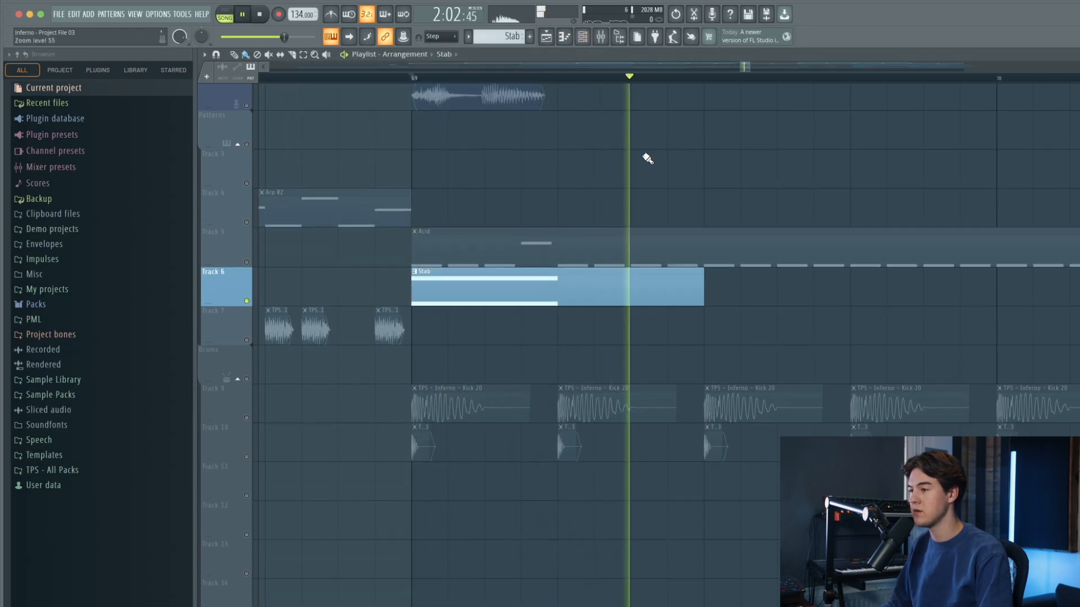
left_click(583, 44)
key("space")
- Inspect and audition the stab's Serum patch and Synth Shot 02 Fm #2 sample separately from the channel rack, closing each editor
left_click_drag(325, 55, 359, 130)
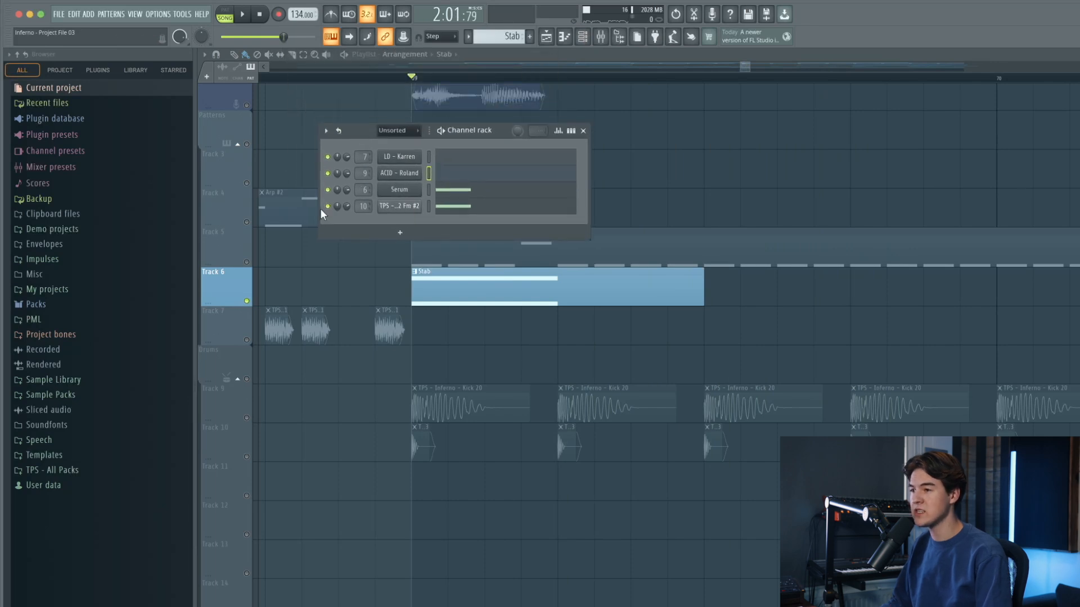
left_click(419, 192)
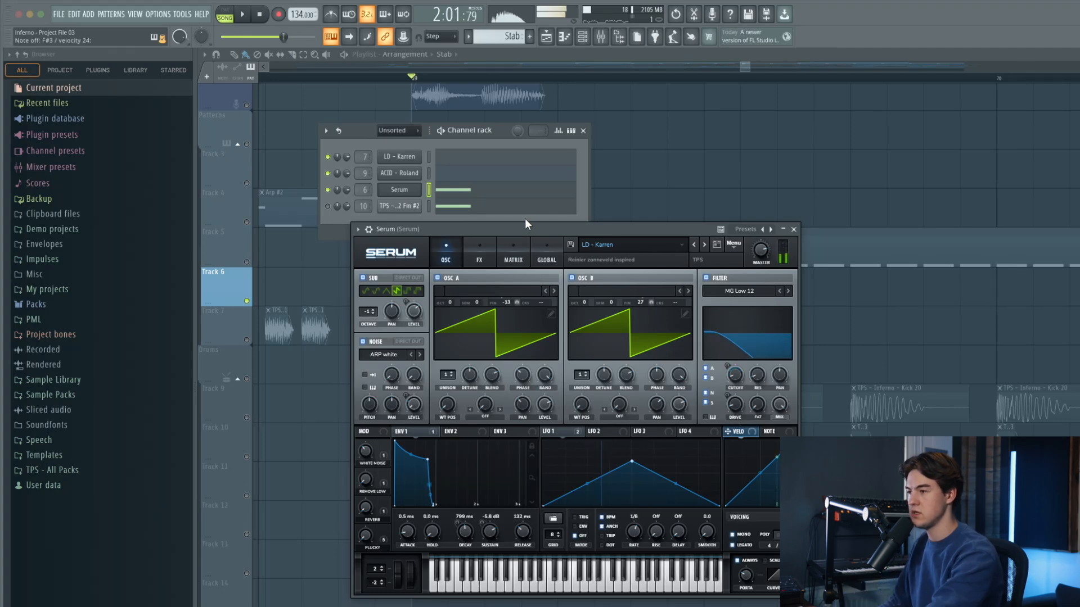
left_click(794, 230)
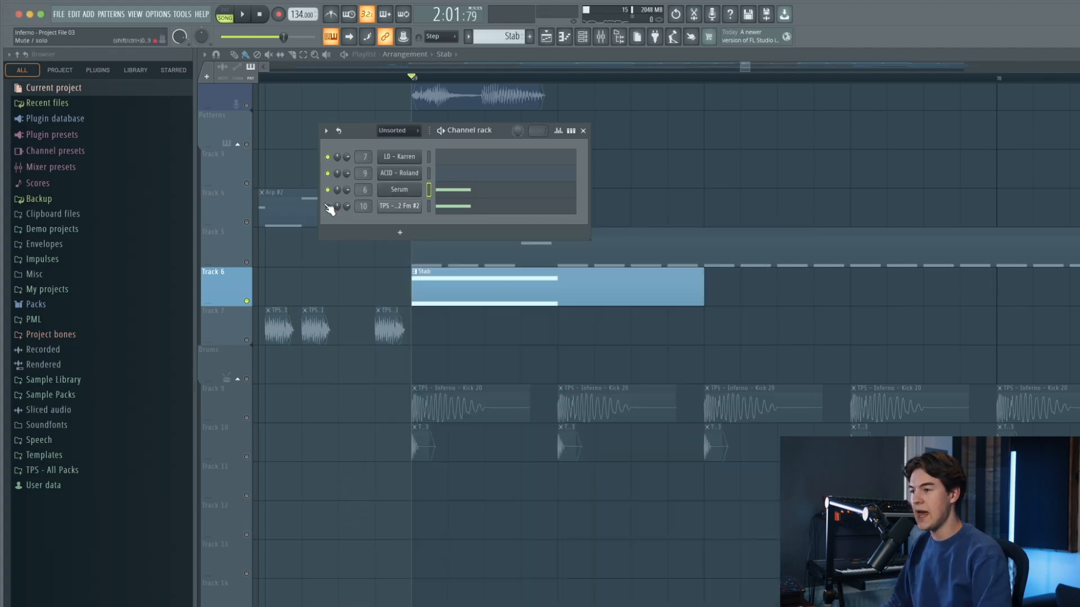
left_click(418, 207)
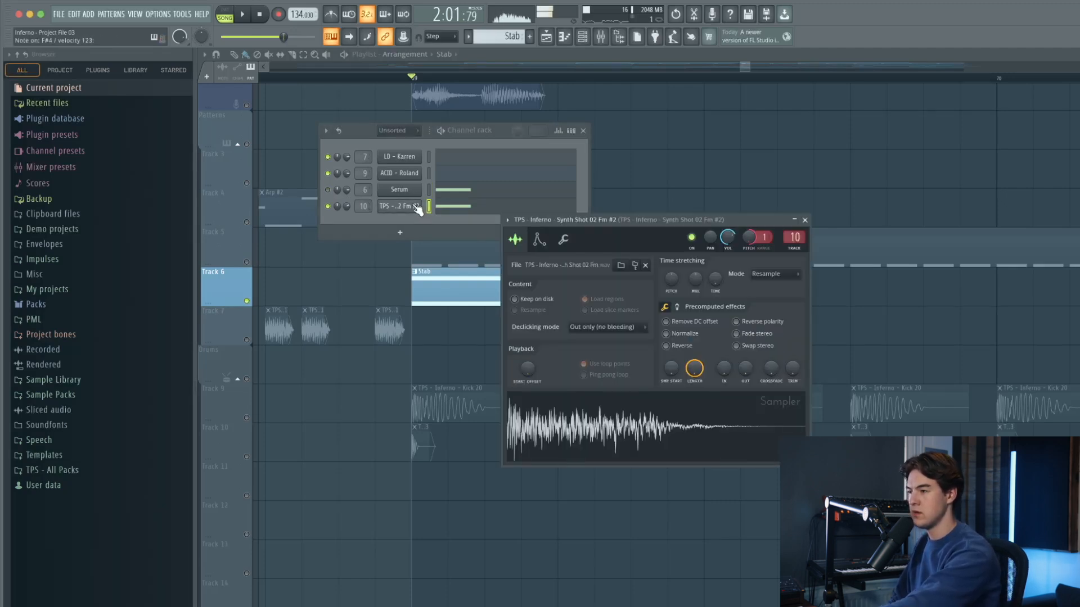
left_click(804, 221)
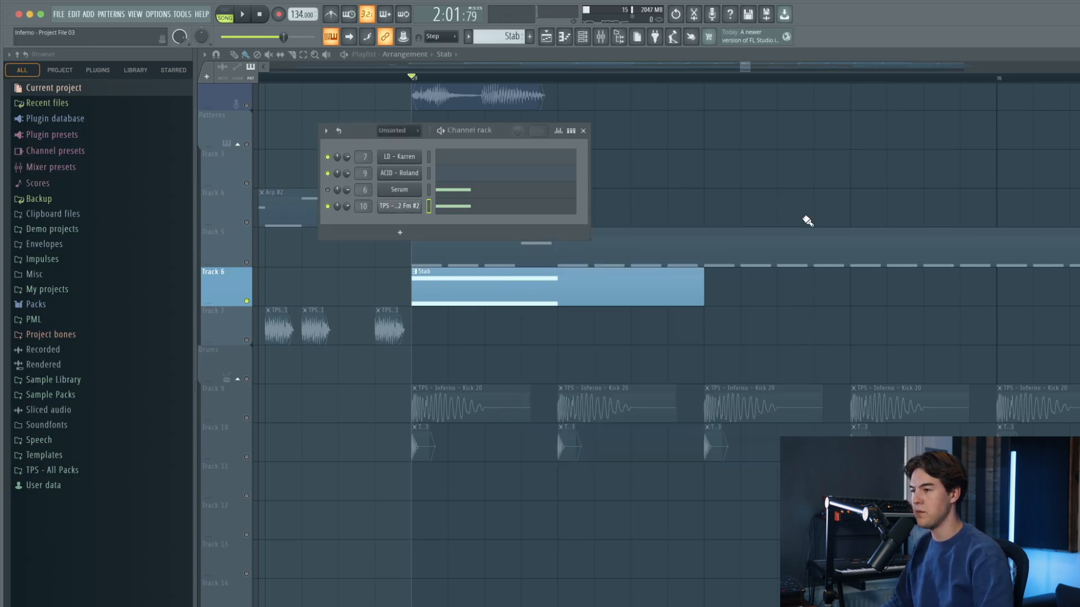
- Play the stab repeatedly with its Serum and Synth Shot 02 Fm #2 layers sounding together
key("space")
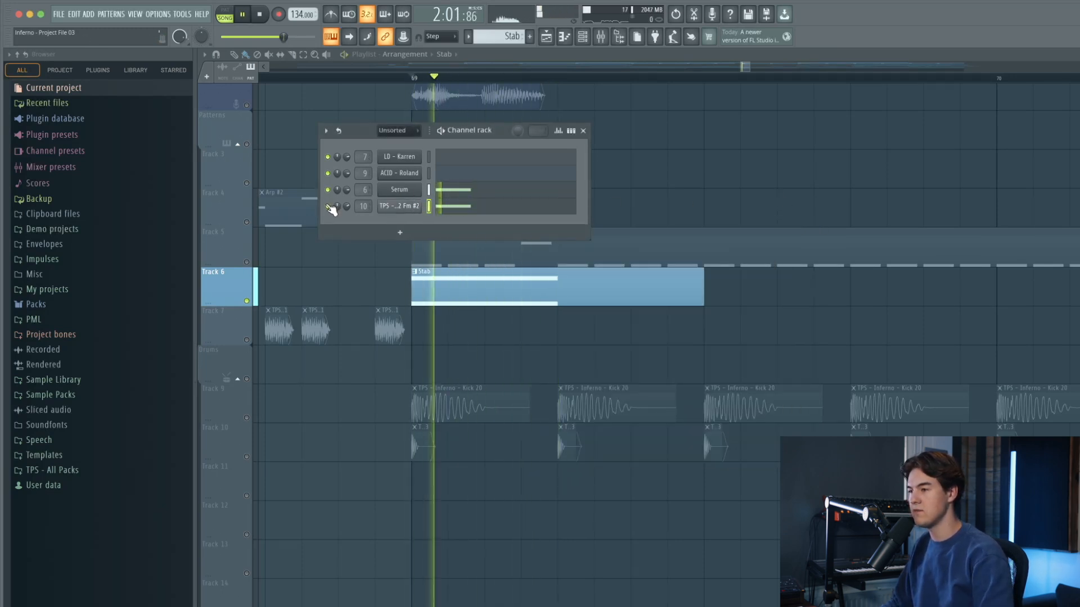
key("space")
key("space")
key("space")
key("space")
key("space")
key("space")
key("space")
key("space")
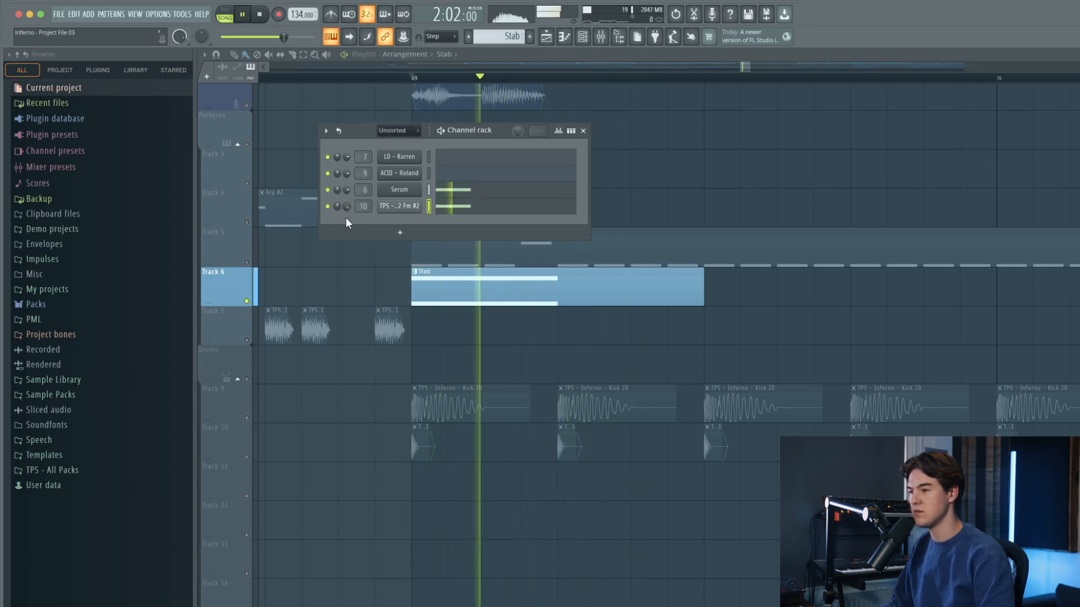
key("space")
key("space")
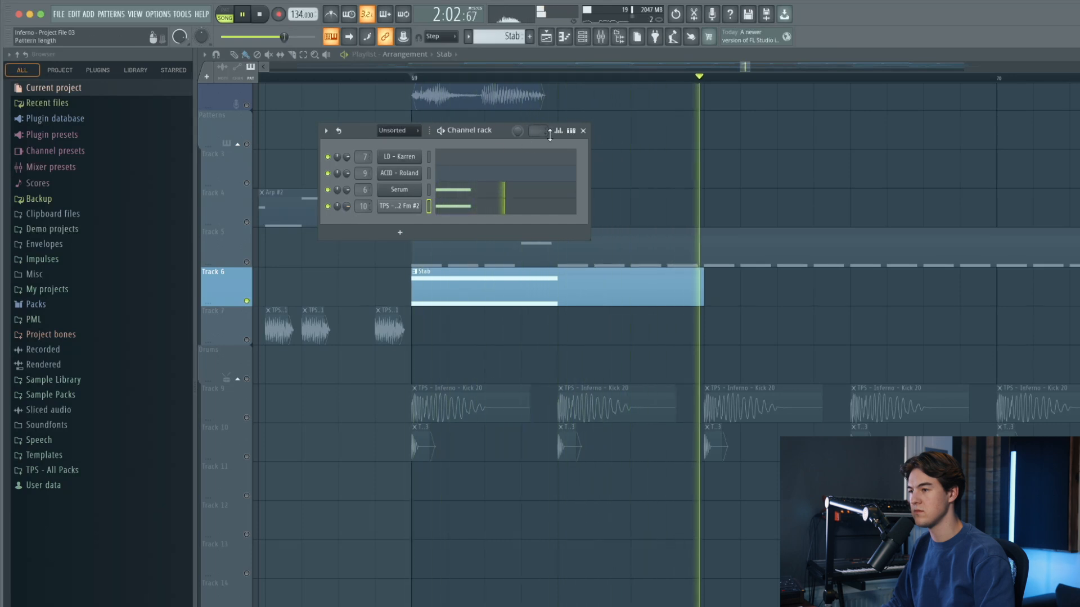
key("space")
- Inspect the Fruity Parametric EQ 2 curve on the Serum mixer insert while playing the Serum layer alone
left_click(601, 37)
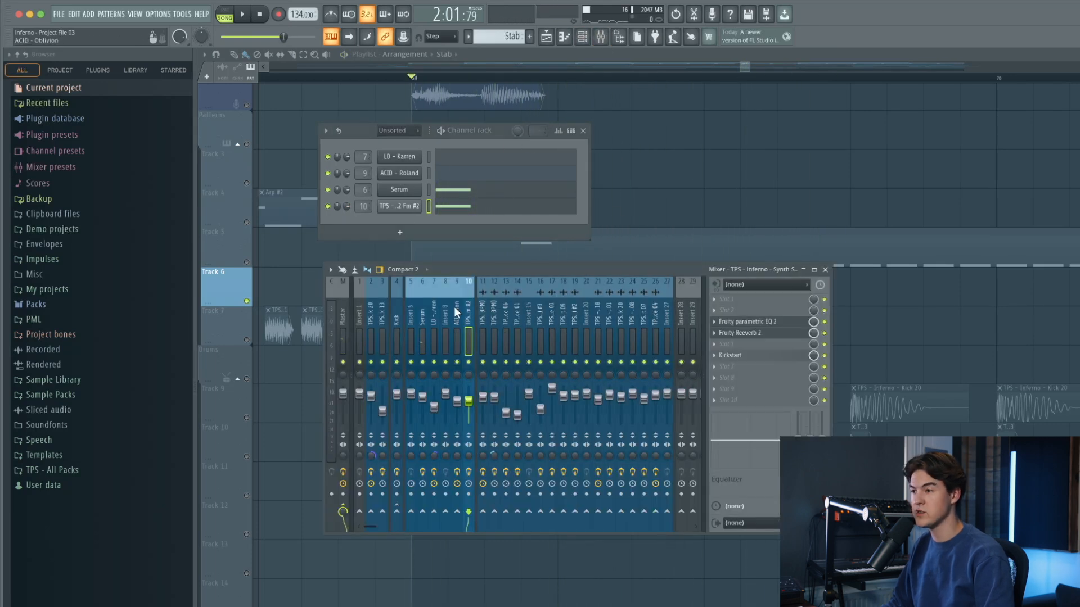
left_click(429, 190)
left_click(428, 324)
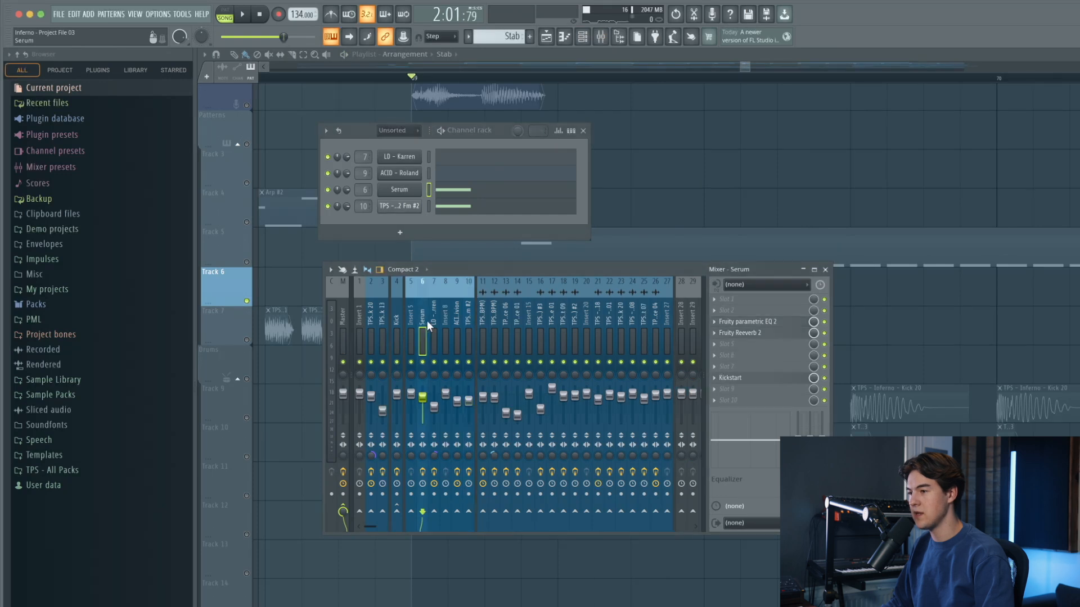
left_click(777, 324)
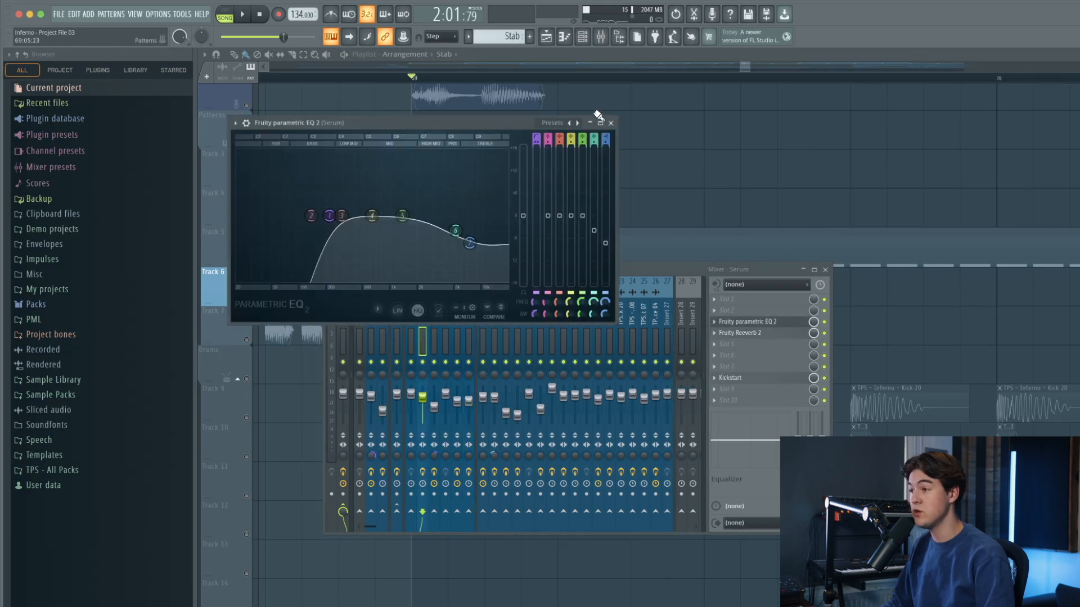
left_click_drag(474, 120, 515, 263)
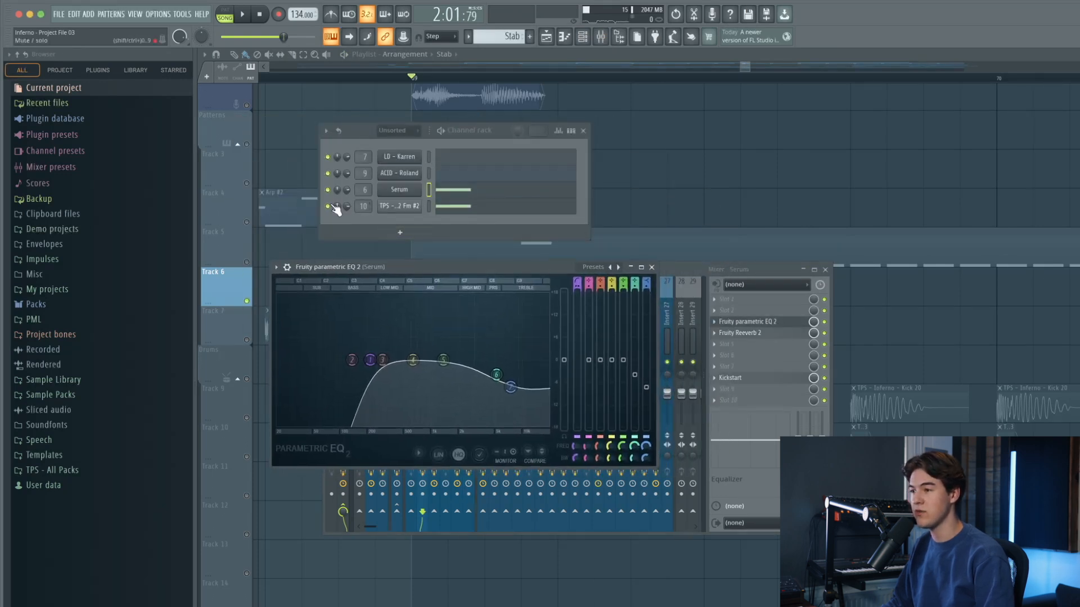
left_click_drag(424, 262, 421, 231)
key("space")
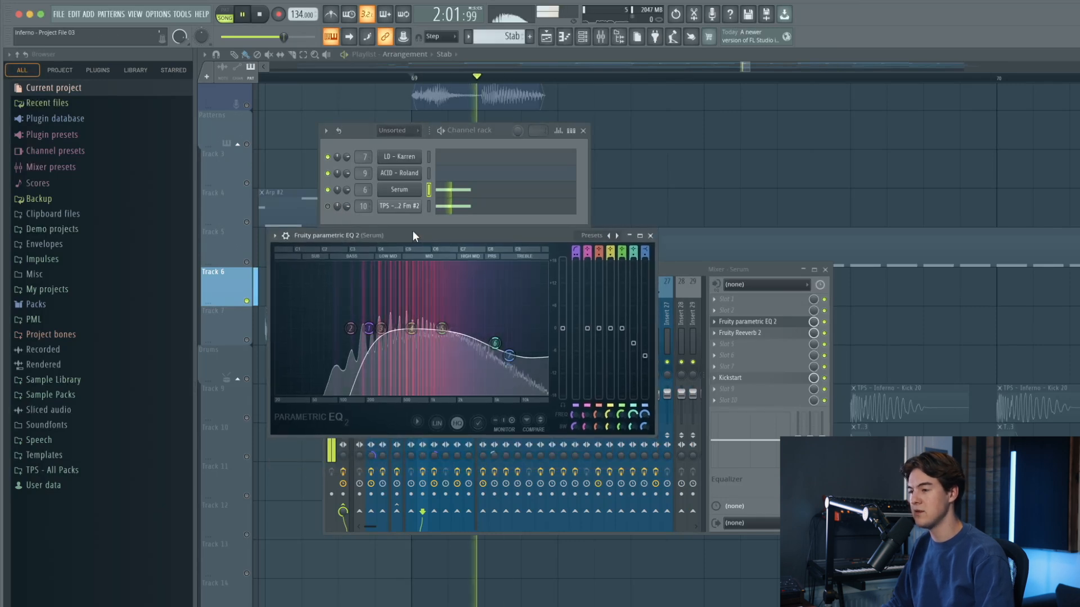
left_click(639, 236)
- Play the Serum stab while toggling its Fruity Reeverb 2 to compare the sound, and close the reverb editor
left_click(772, 332)
key("space")
key("space")
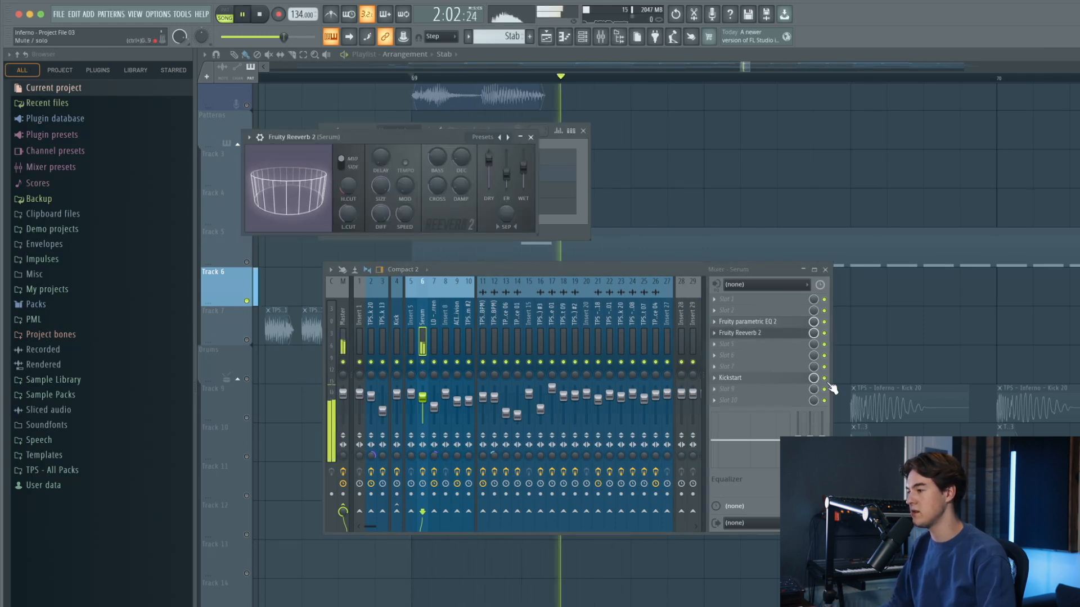
left_click(824, 333)
key("space")
key("space")
key("space")
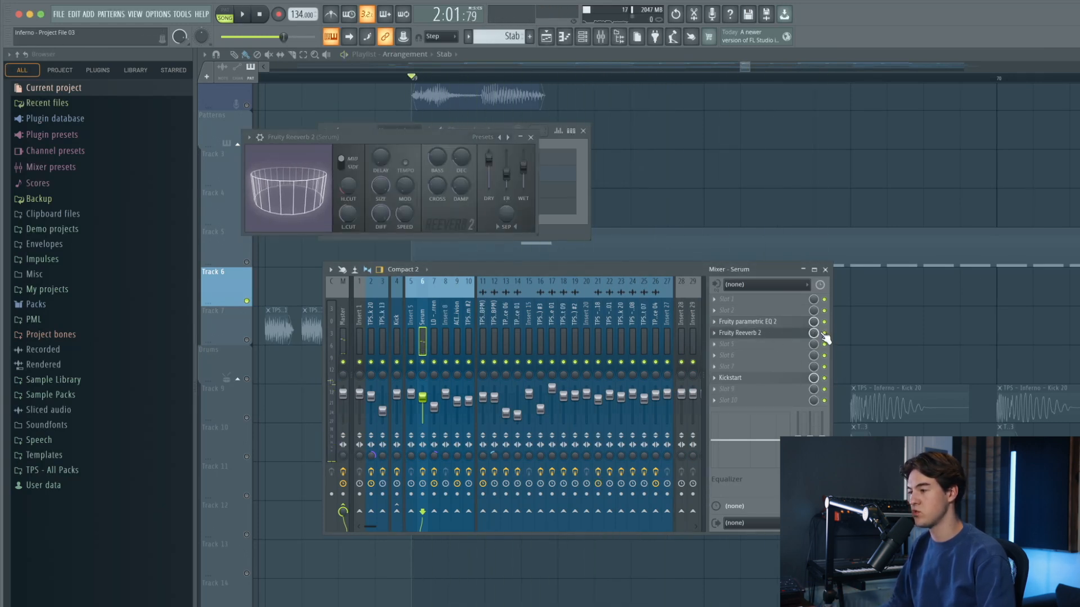
left_click(532, 137)
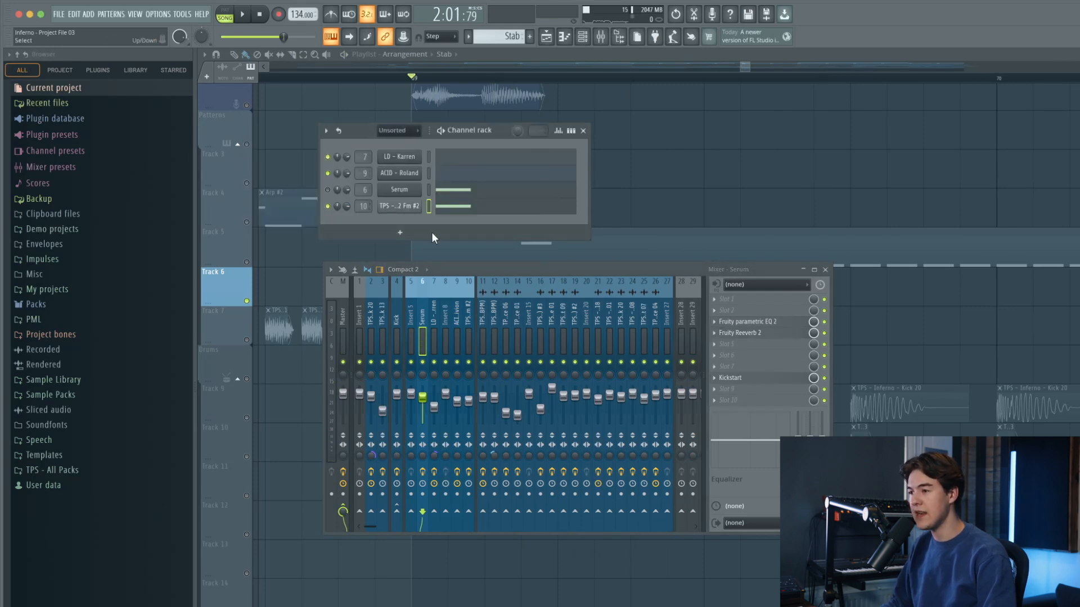
- Inspect the Fruity Parametric EQ 2 and Fruity Reeverb 2 on the Synth Shot 02 Fm #2 insert and close both editors
left_click(469, 314)
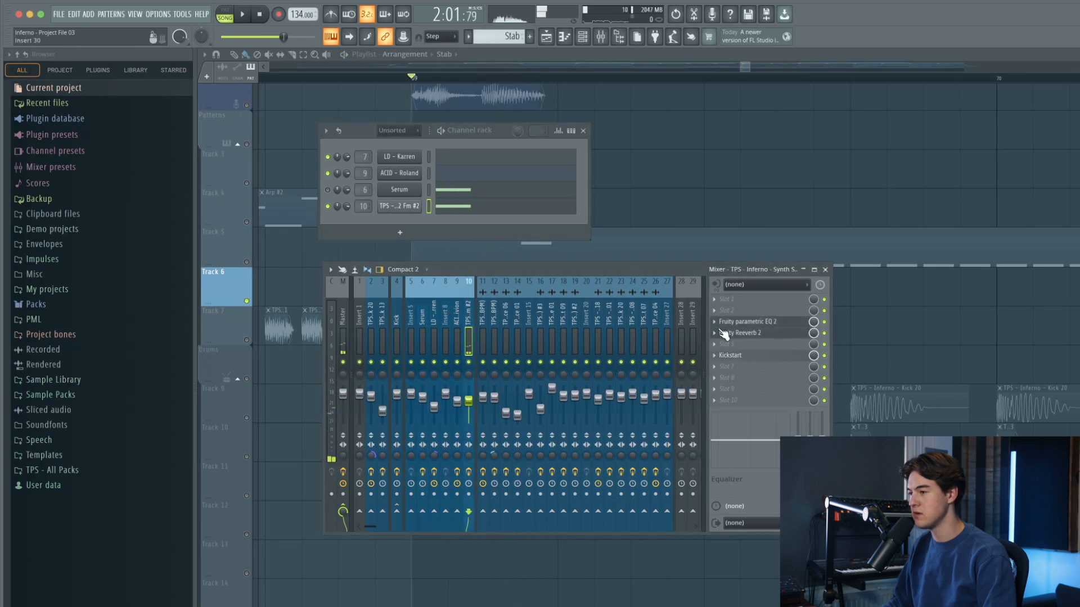
left_click(738, 324)
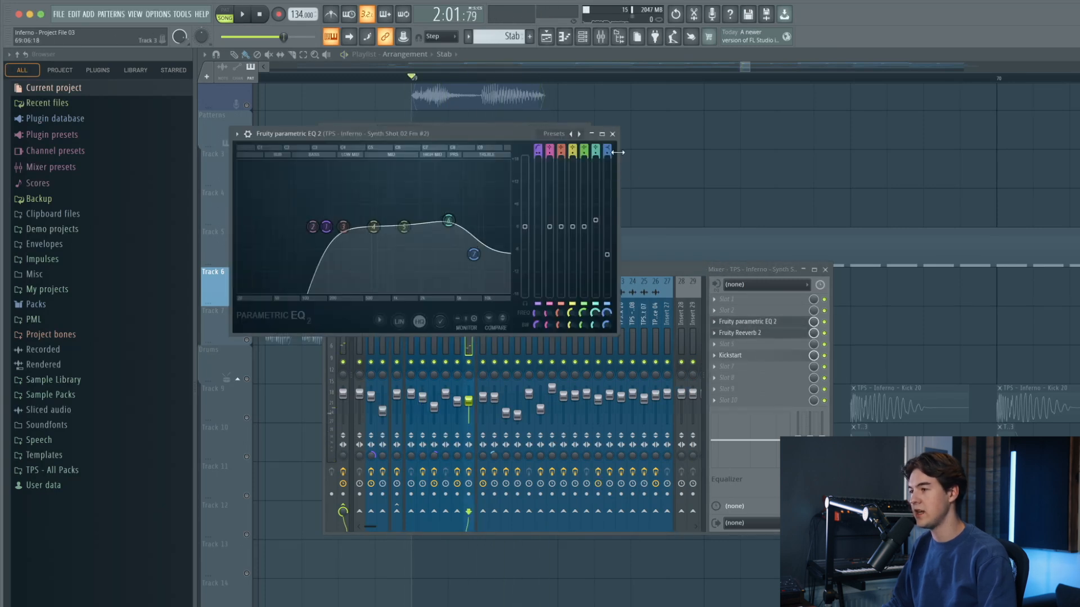
left_click(613, 134)
left_click(741, 333)
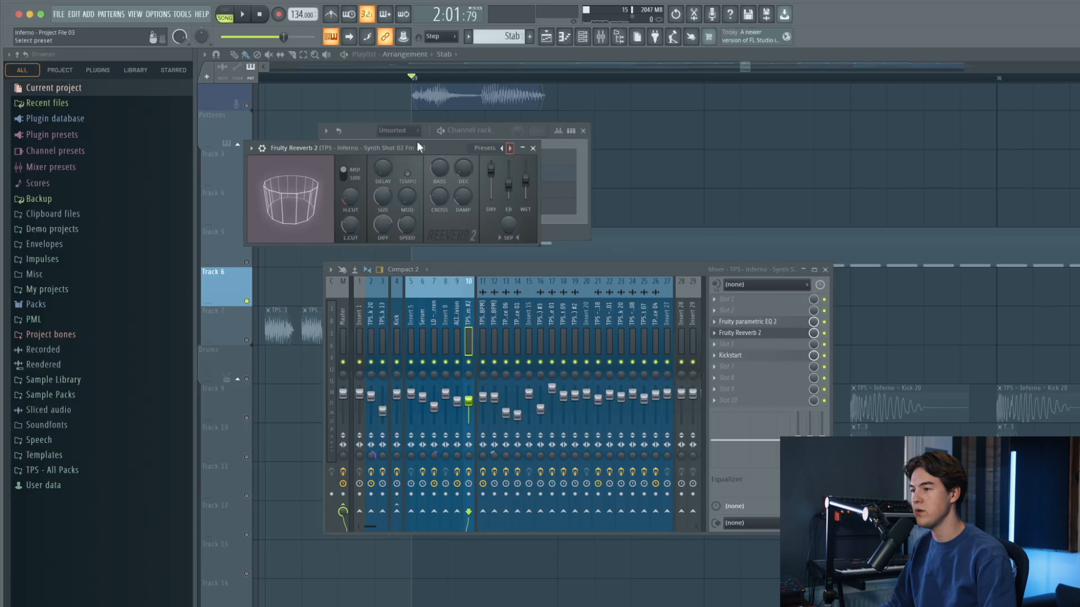
left_click_drag(417, 141, 461, 195)
left_click(598, 194)
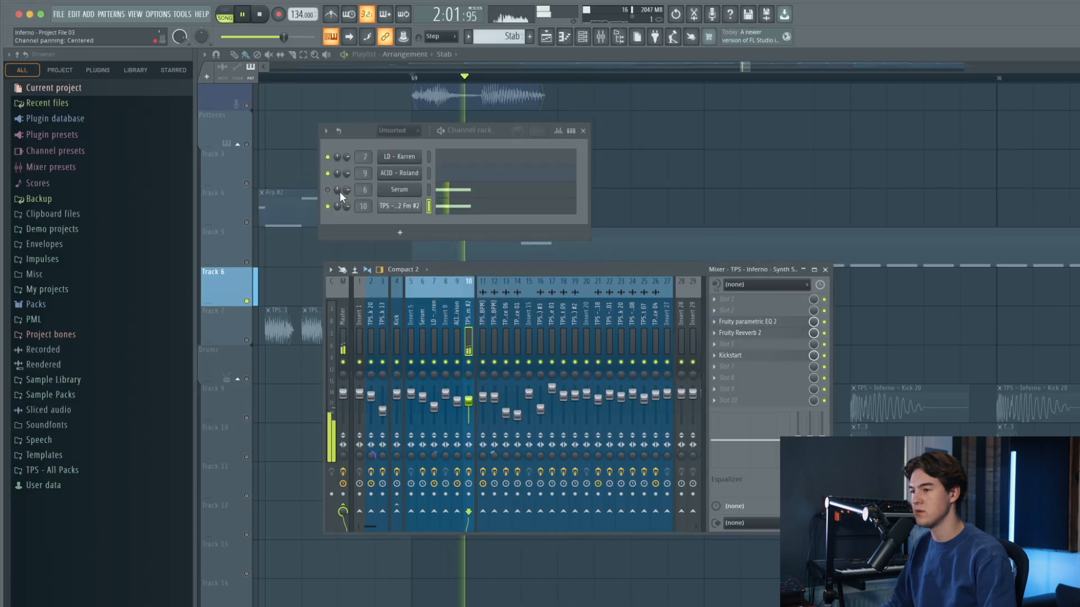
- Close the open windows and view the sample settings of the Noise 01 clip on Track 7 just before bar 69
key("F12")
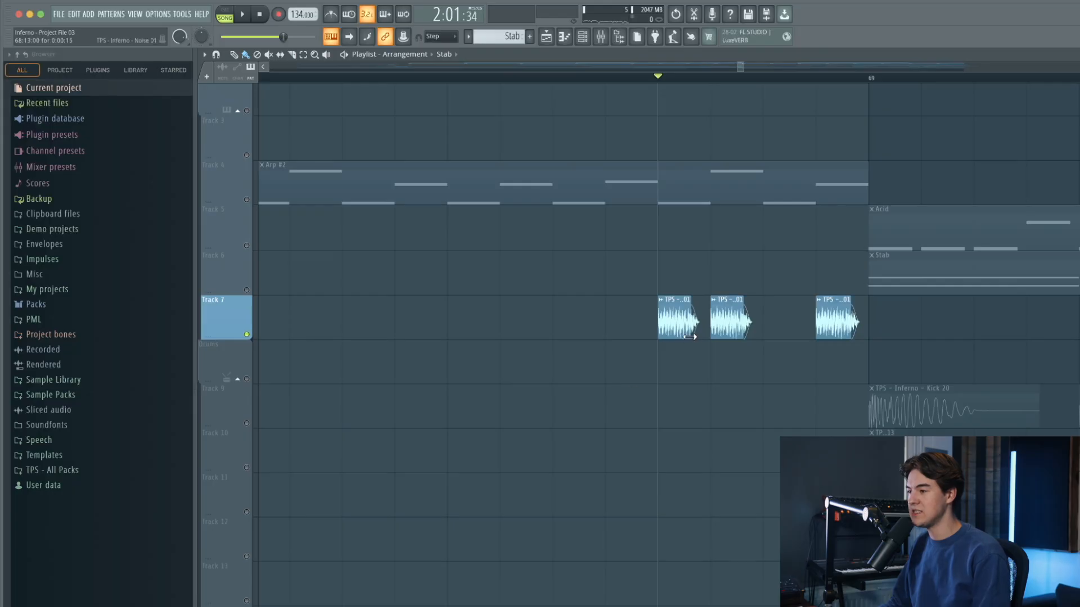
scroll(682, 331, "up", 2, "alt")
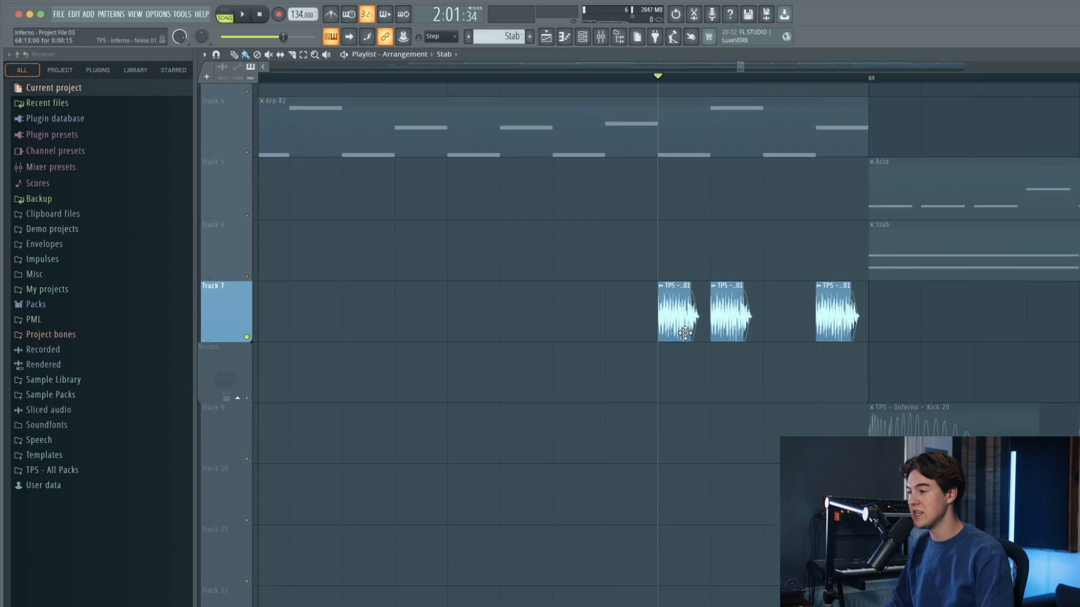
double_click(679, 316)
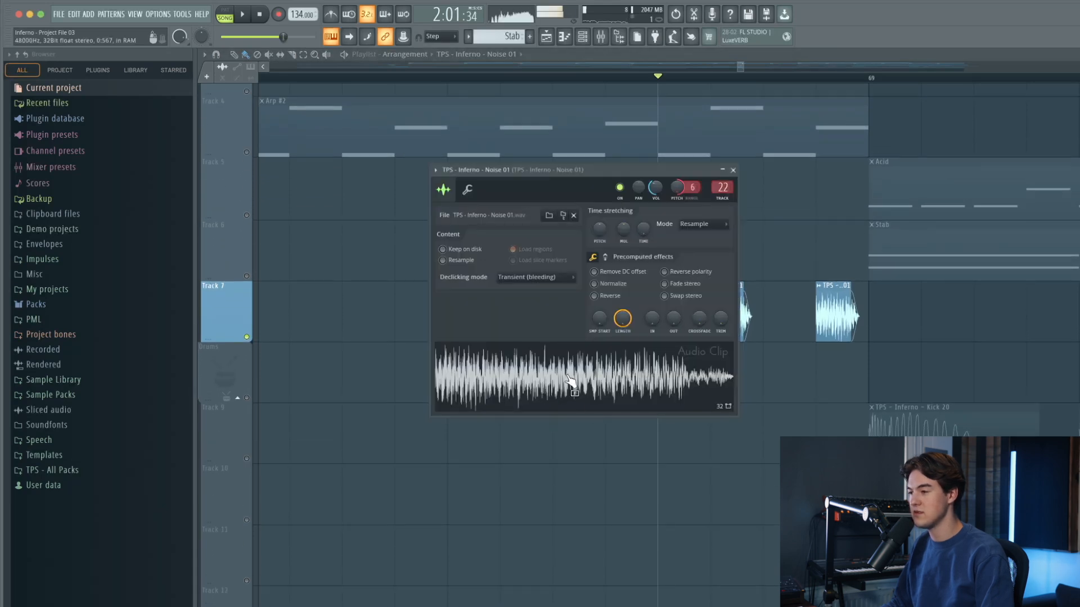
- Close the Noise 01 sample settings, unmute the stab, acid and kick tracks, and play the noise fill leading into bar 69
right_click(606, 495)
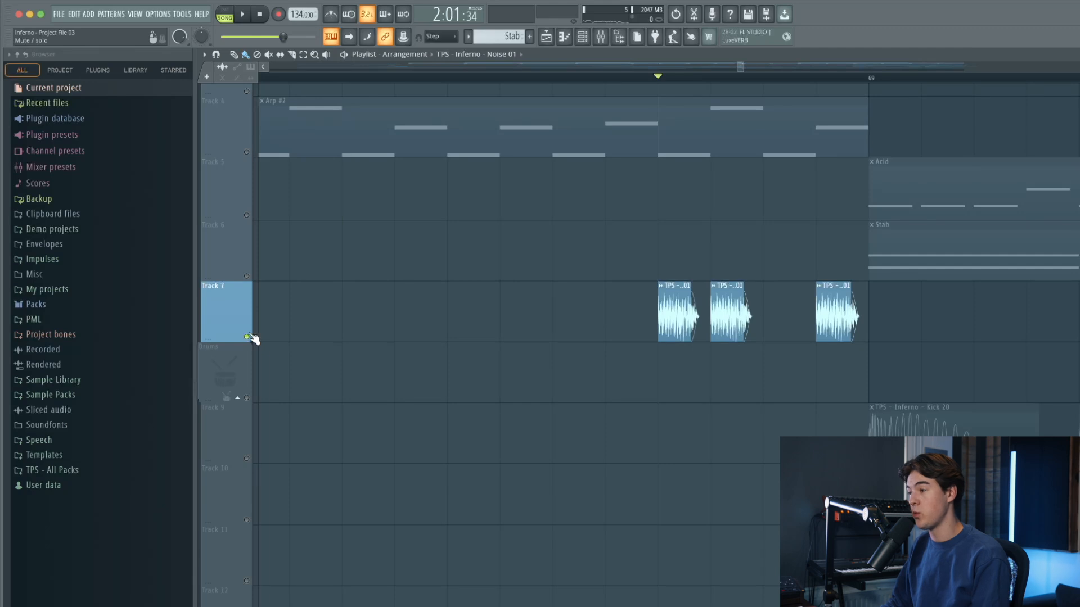
left_click(247, 276)
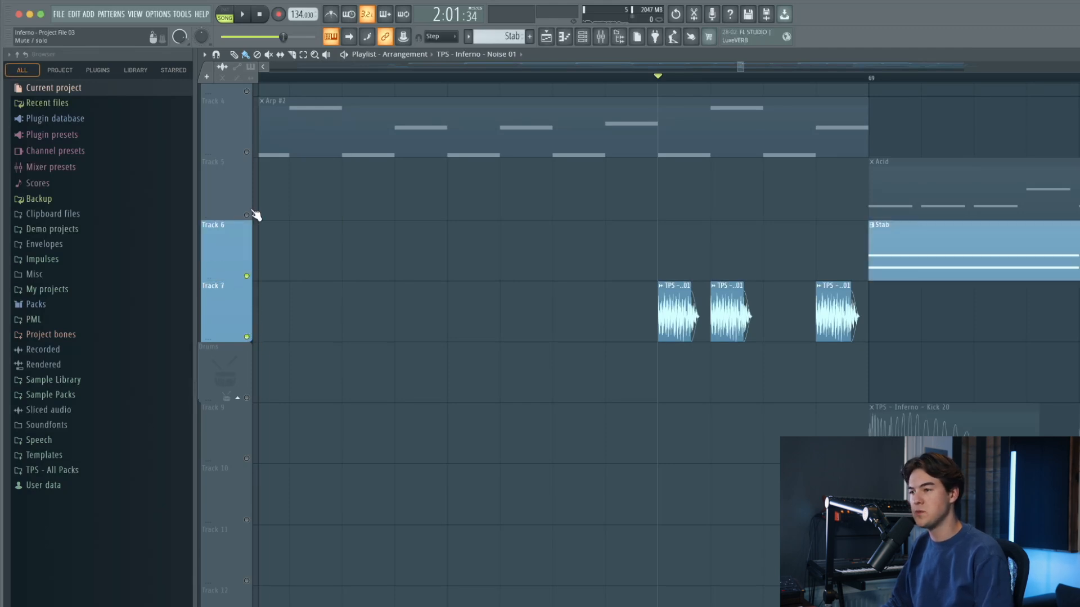
left_click(247, 215)
left_click(246, 459)
key("space")
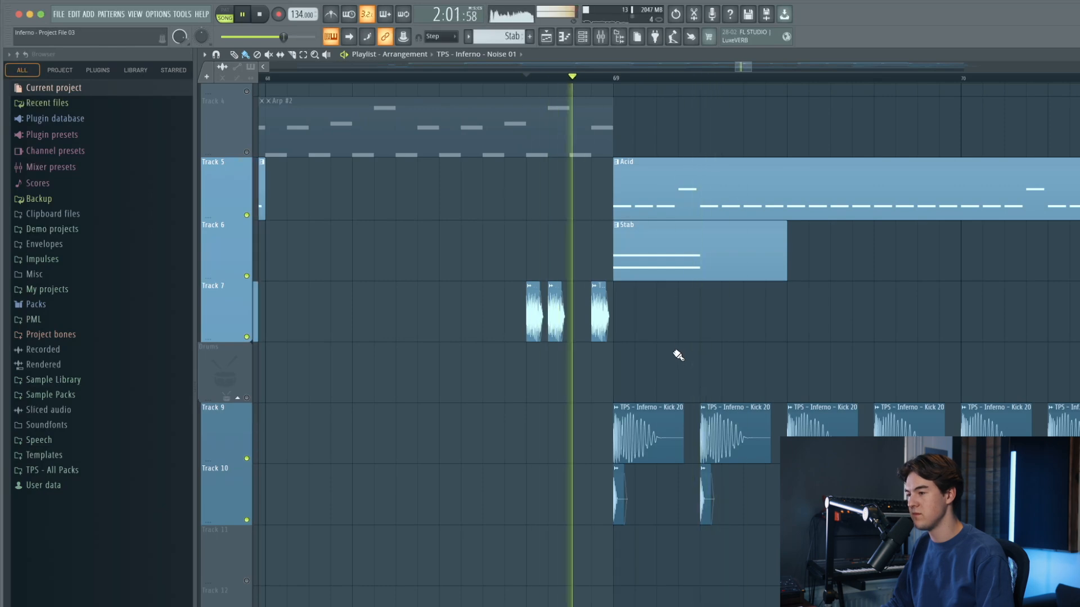
scroll(644, 349, "down", 3)
key("space")
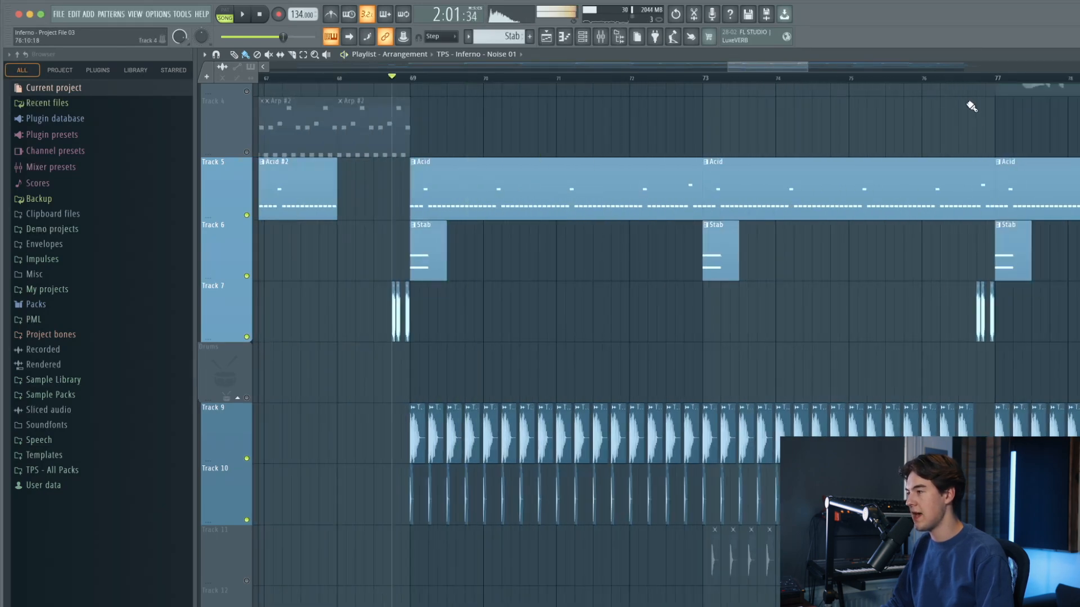
- Play the noise fill leading into bar 77 with the acid and kick, and unmute the hat track (Track 11)
left_click(963, 82)
scroll(1031, 320, "up", 5)
key("space")
scroll(815, 301, "down", 3)
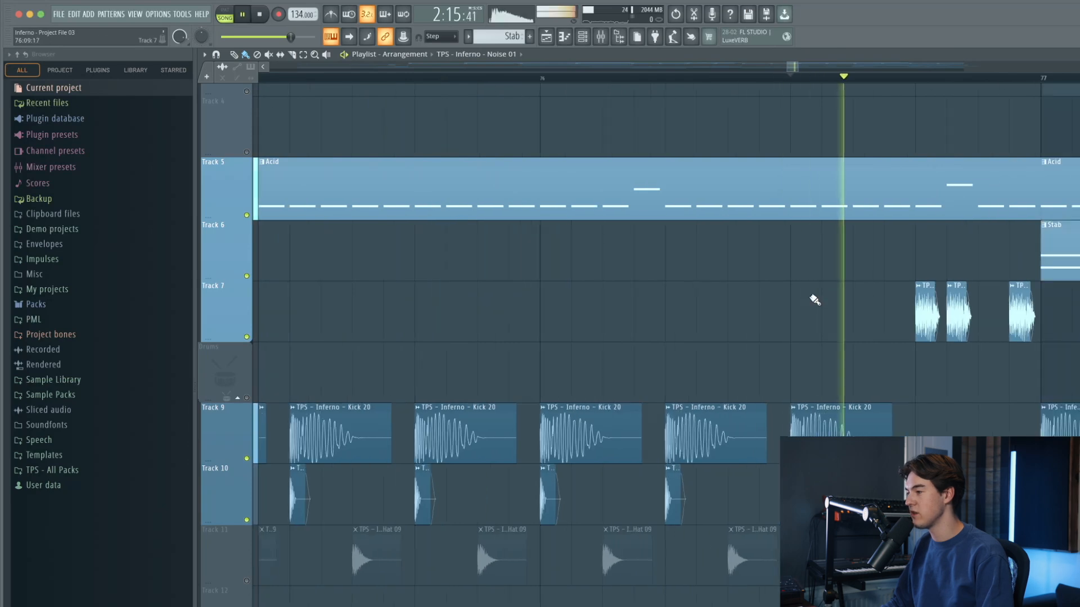
key("space")
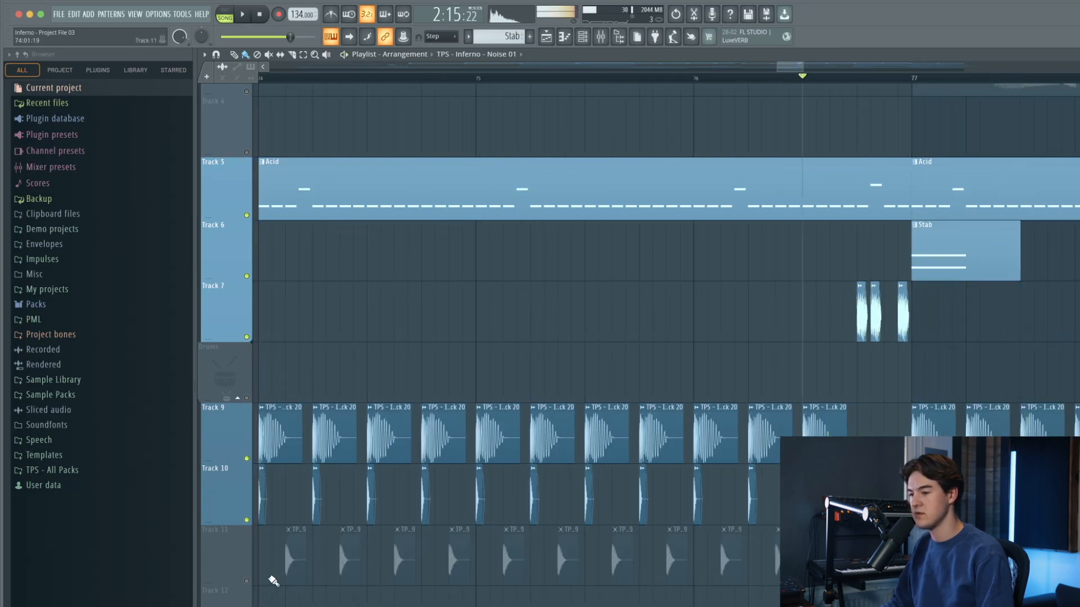
left_click(247, 581)
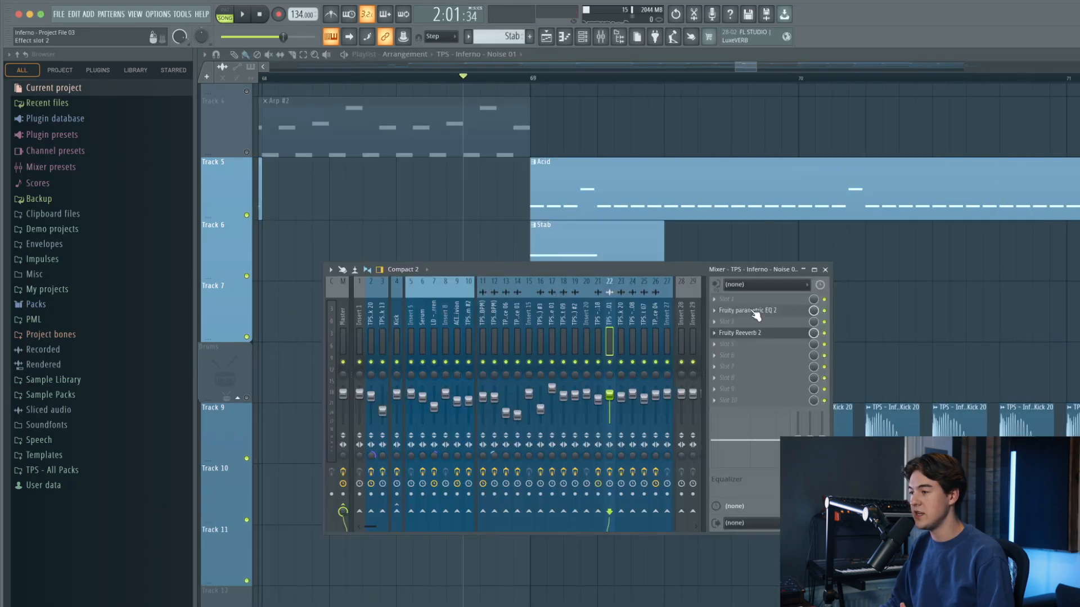
- Inspect the Fruity Parametric EQ 2 and Fruity Reeverb 2 on the Noise 01 mixer insert and play the fill with the reverb
left_click(754, 311)
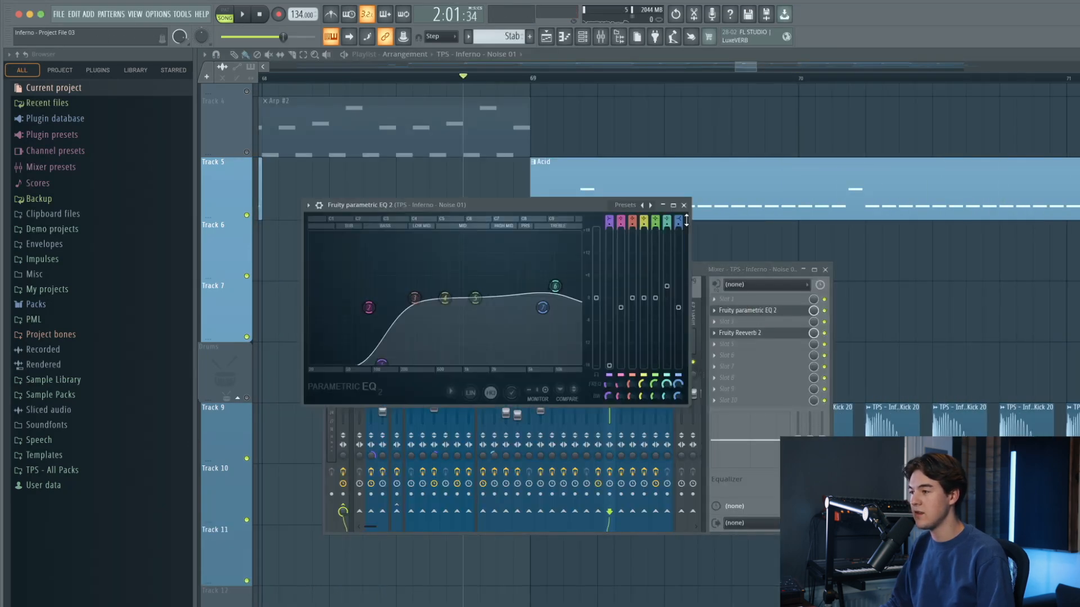
left_click(684, 206)
left_click(810, 333)
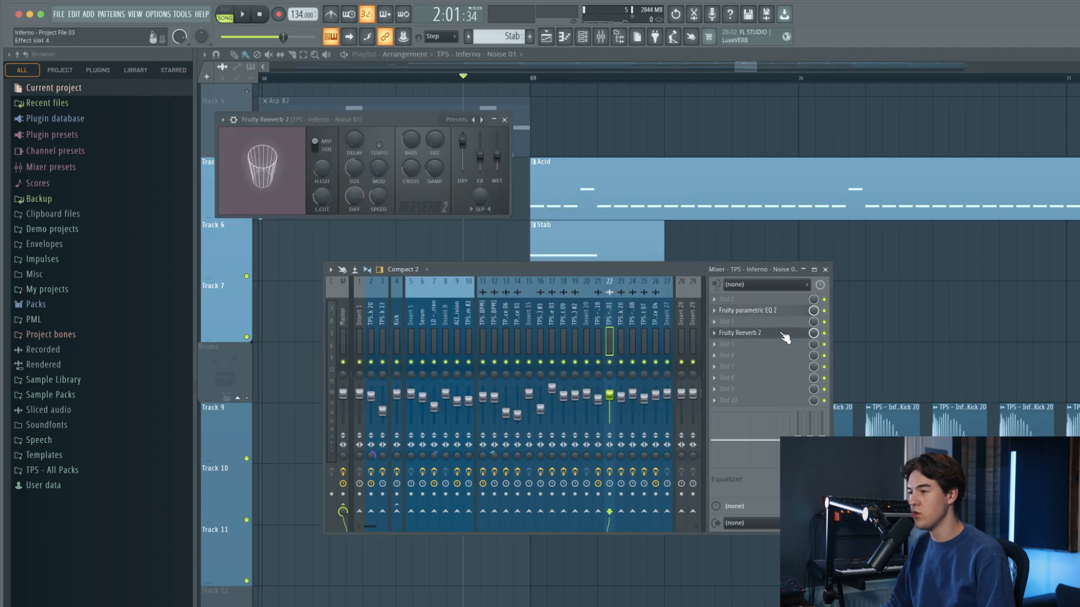
key("space")
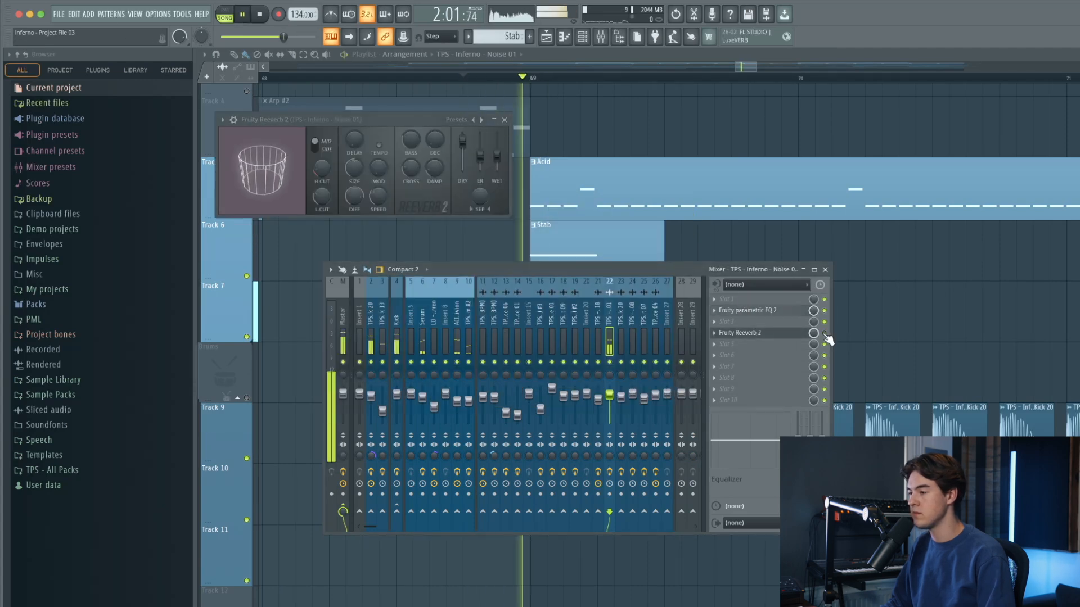
key("space")
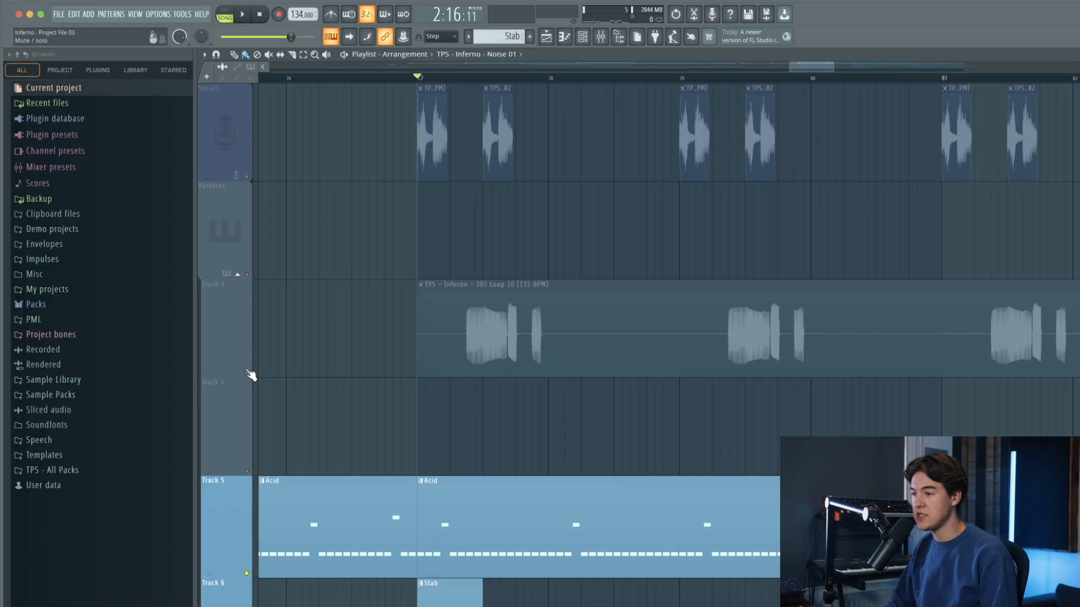
- Solo Track 3 and play the 303 Loop 10 clip from bar 77
left_click(251, 376)
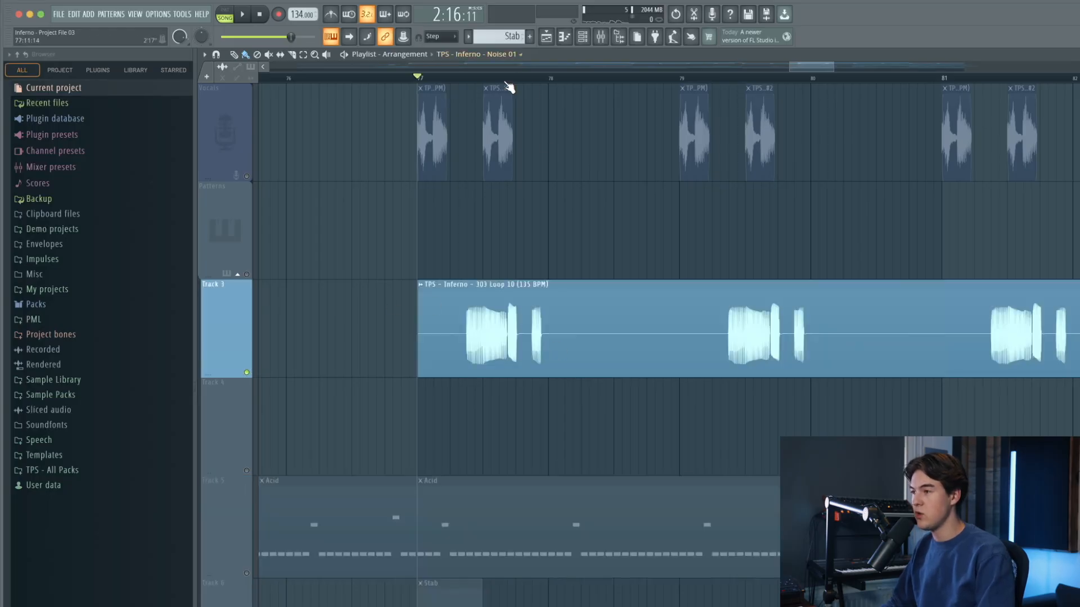
key("space")
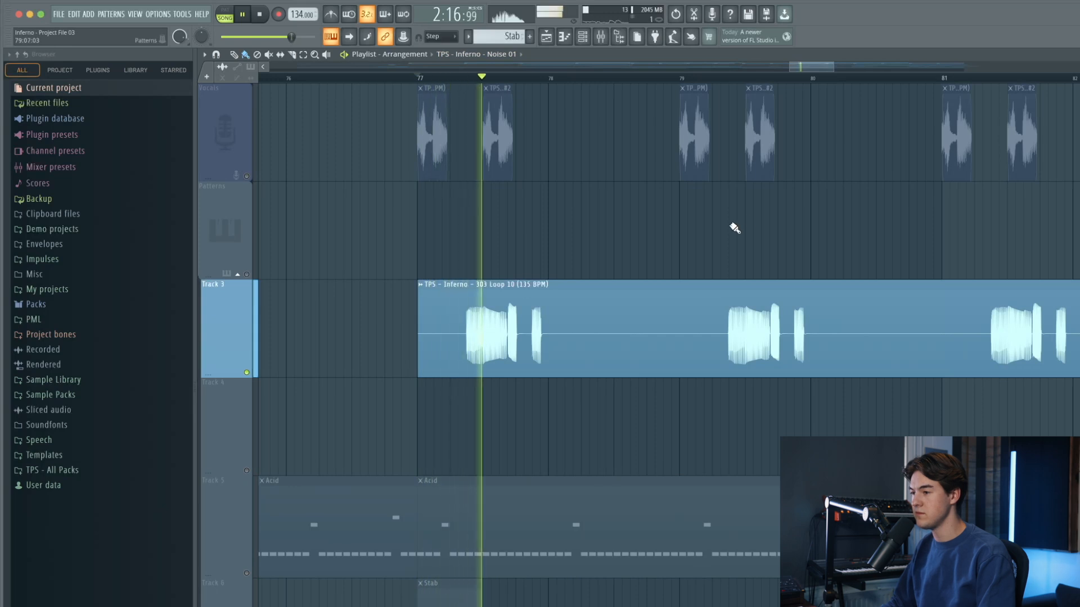
left_click_drag(803, 66, 811, 67)
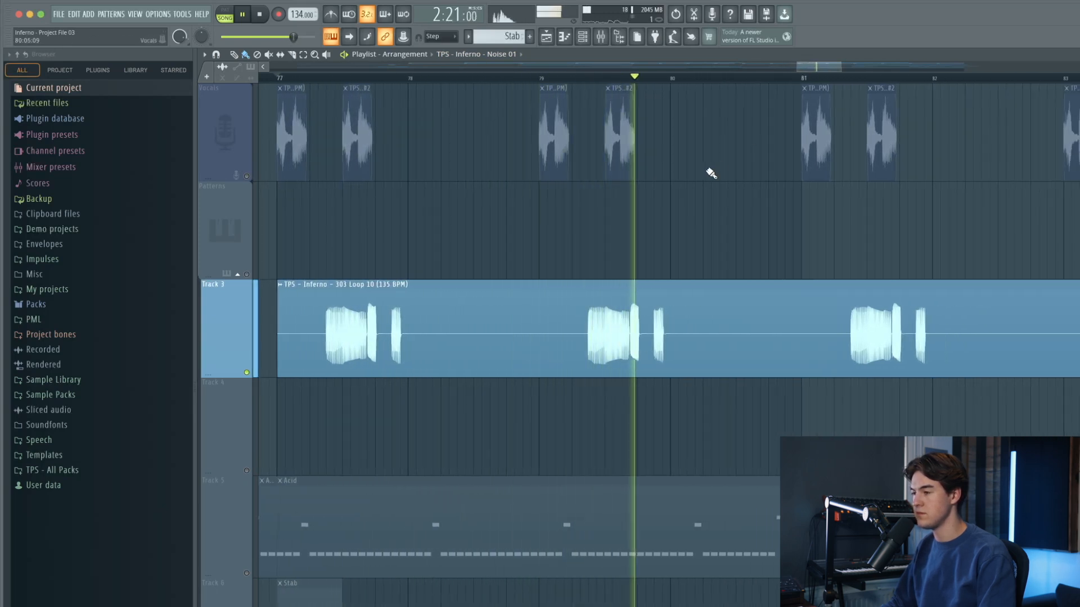
key("space")
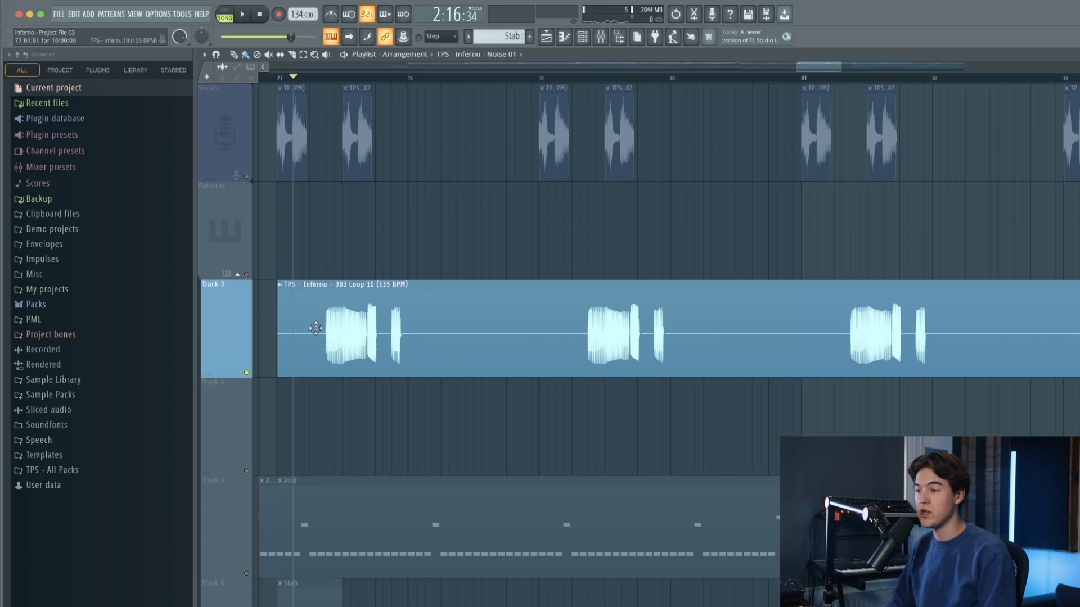
scroll(312, 330, "up", 4, "ctrl")
scroll(326, 324, "down", 3, "ctrl")
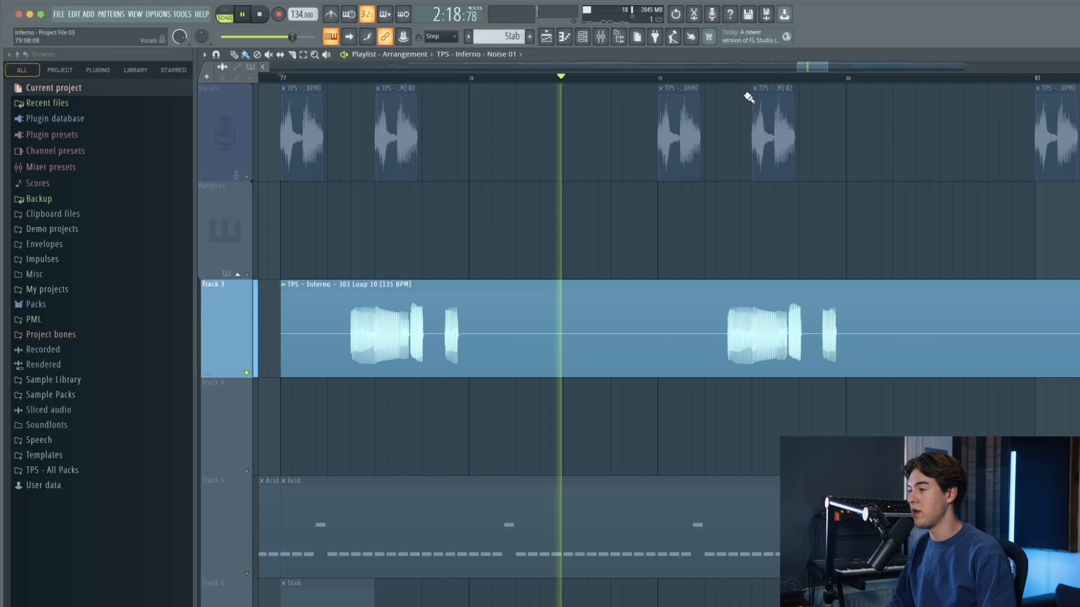
- Stop playback and inspect the first Fruity Parametric EQ 2 on the 303 Loop 10 mixer insert
left_click(731, 79)
key("space")
left_click(606, 39)
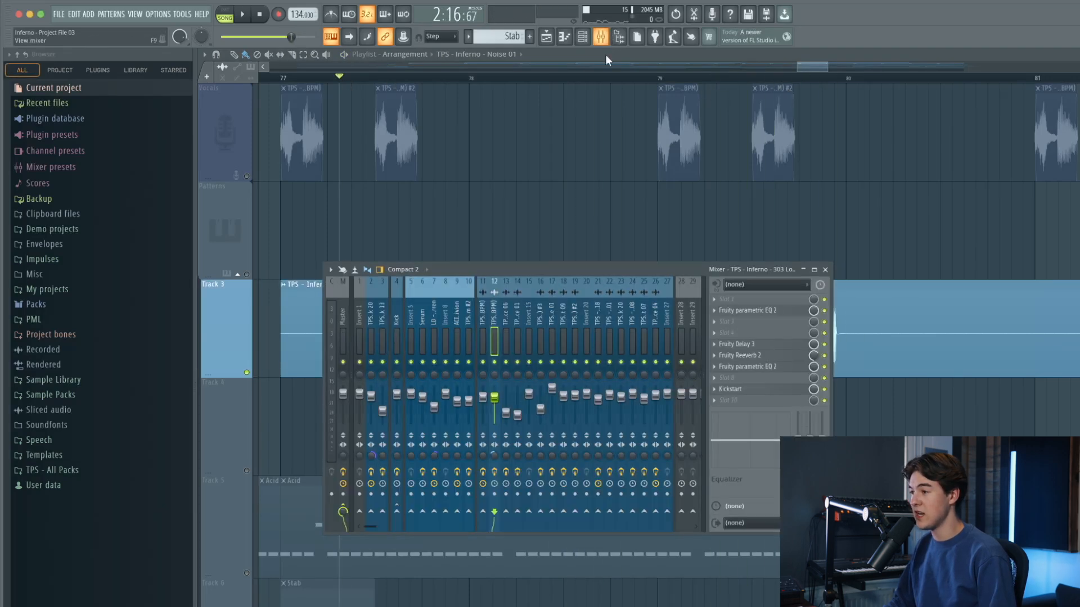
left_click(764, 312)
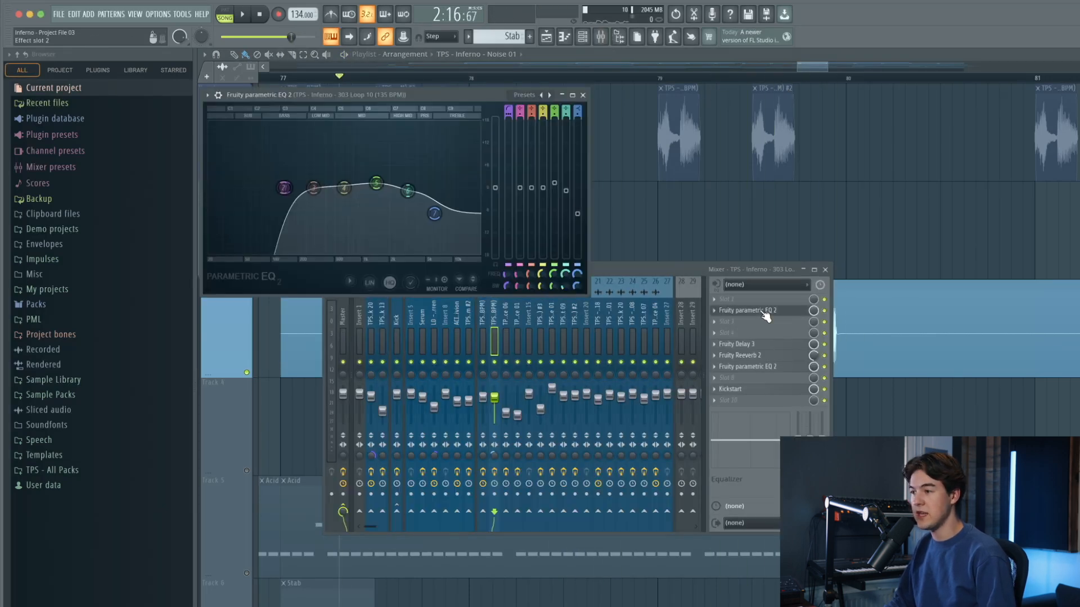
left_click(583, 95)
- Play the 303 loop with the Fruity Delay 3 wet output at 0% and 100%, set it to about 54%, and close the delay
left_click(768, 346)
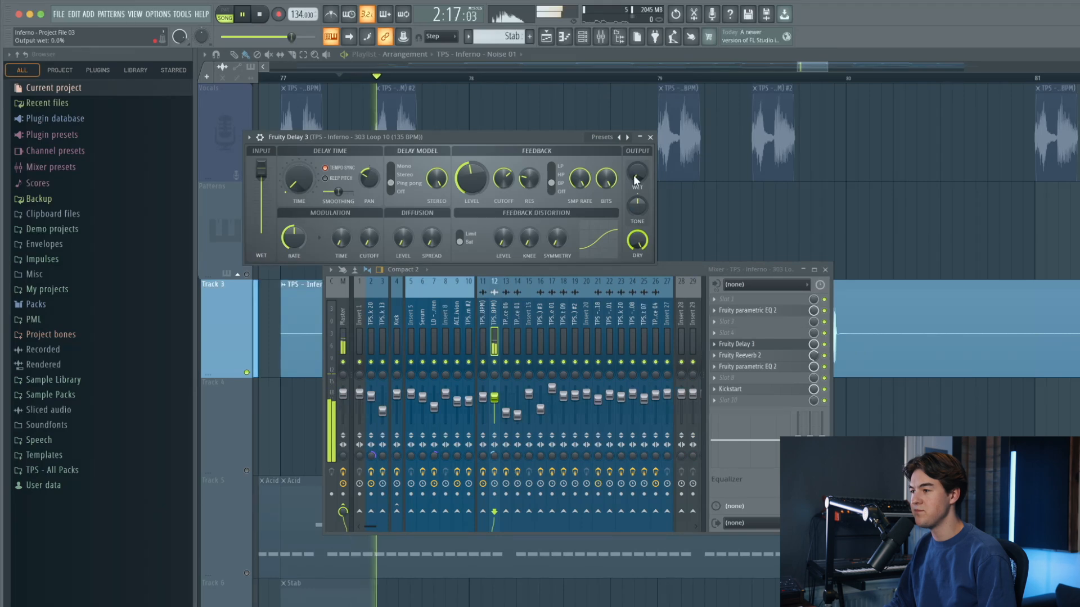
key("space")
left_click_drag(500, 132, 545, 340)
key("space")
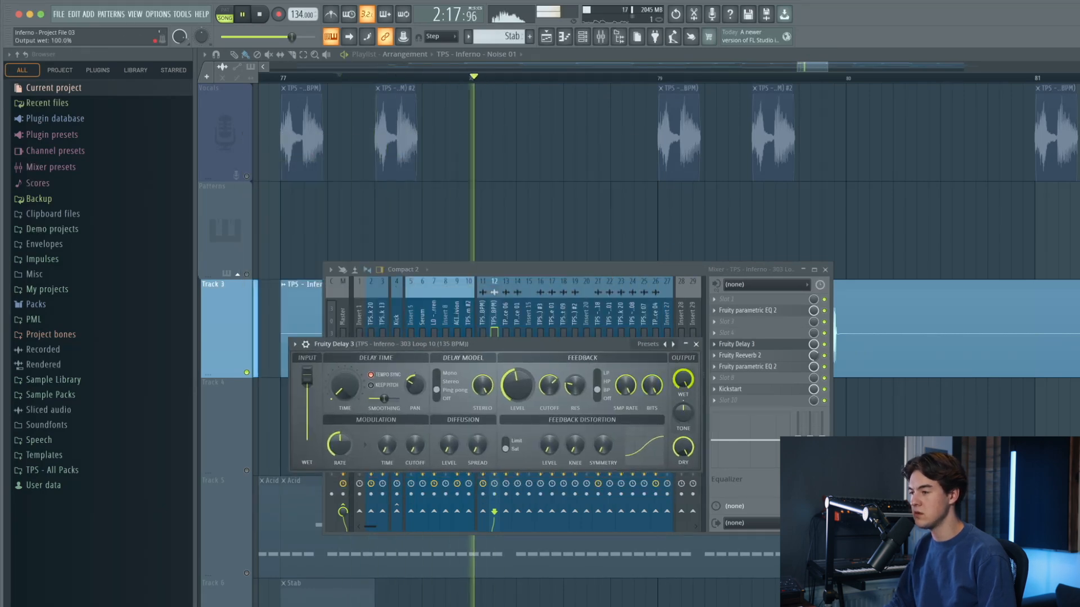
left_click_drag(683, 381, 683, 405)
key("space")
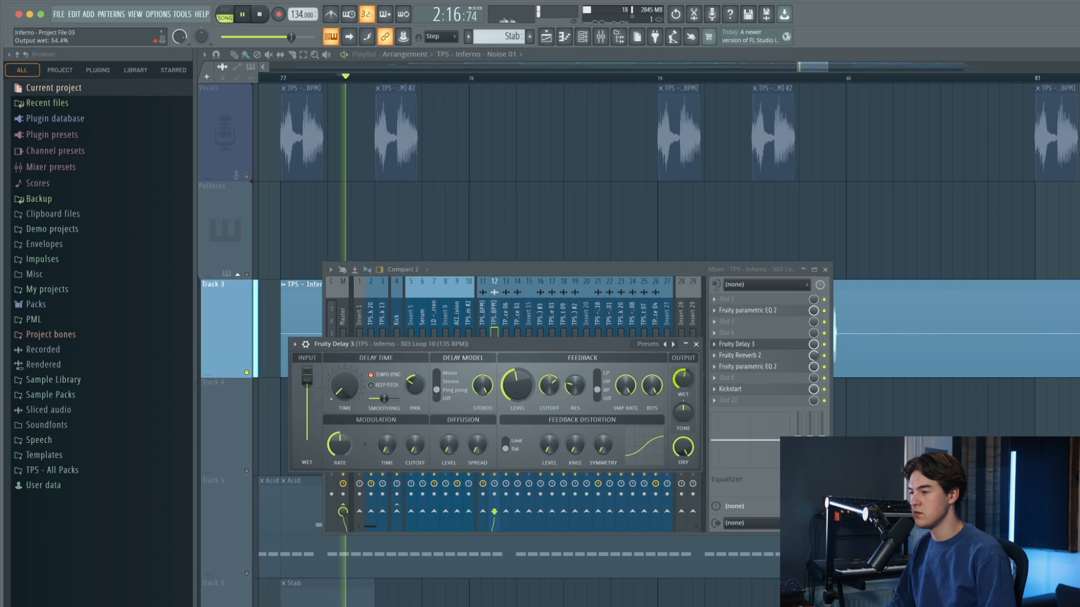
left_click(696, 344)
key("space")
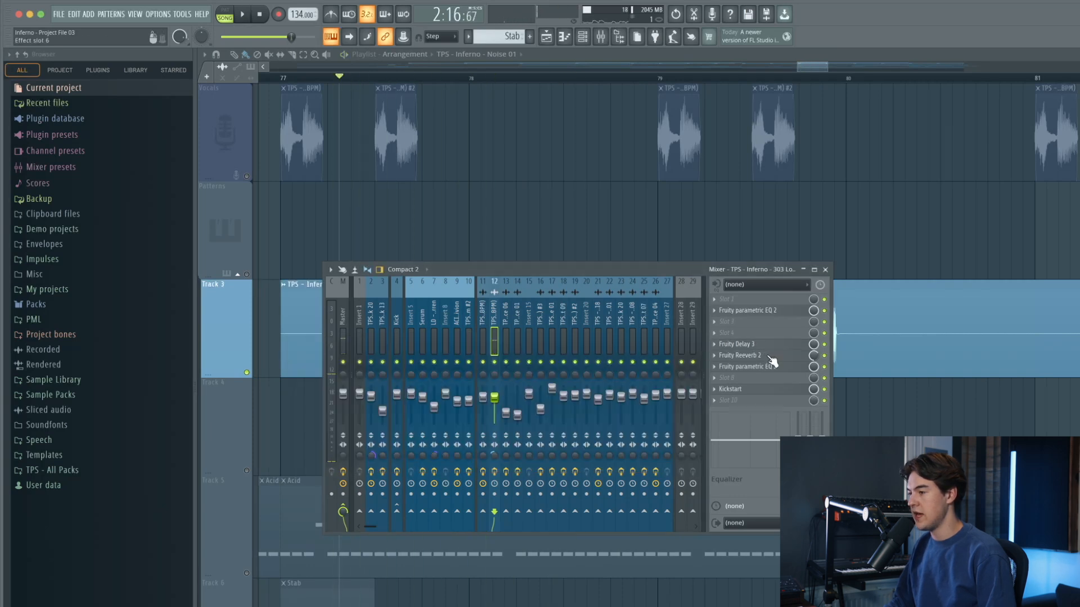
- View the Fruity Reeverb 2 on the 303 Loop 10 insert and play the loop to hear the reverb
left_click(770, 357)
key("space")
key("space")
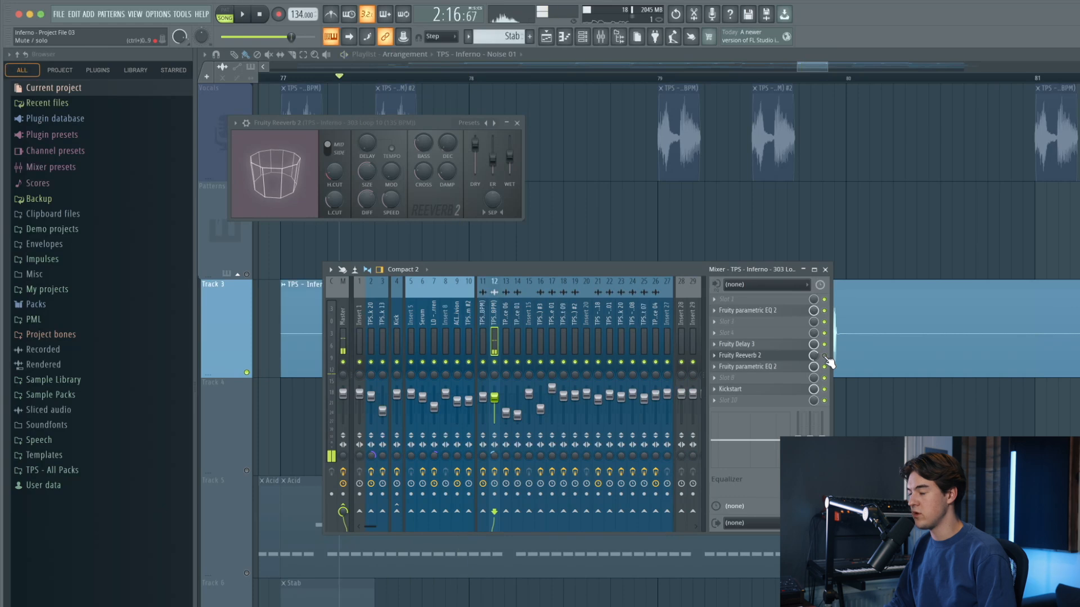
key("space")
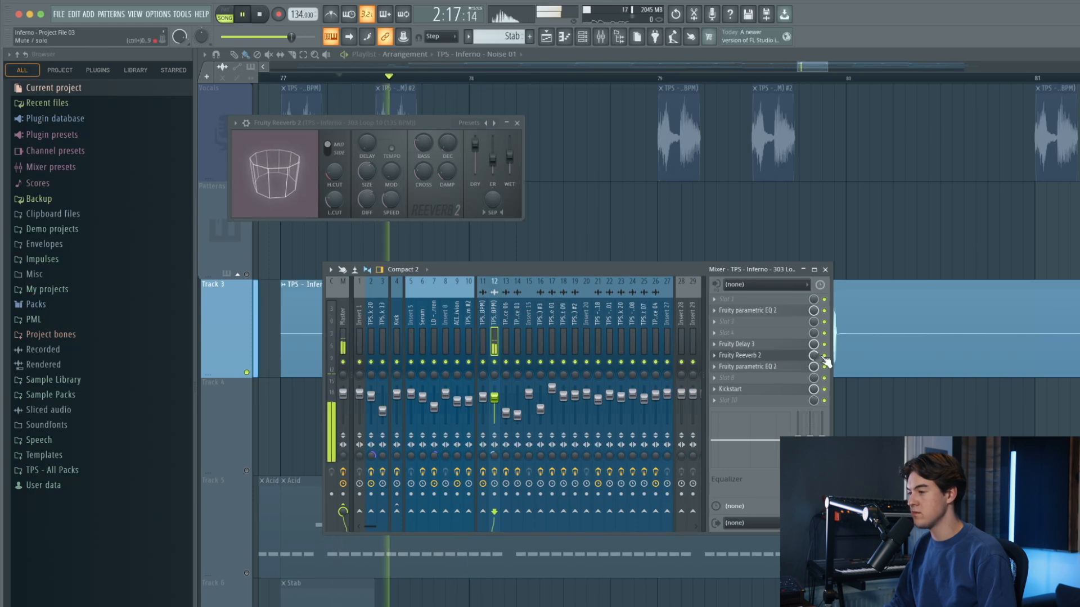
- Move band 7 of the second Fruity Parametric EQ 2 to 20000 Hz, play the 303 loop, and close the EQ and reverb editors
left_click(798, 369)
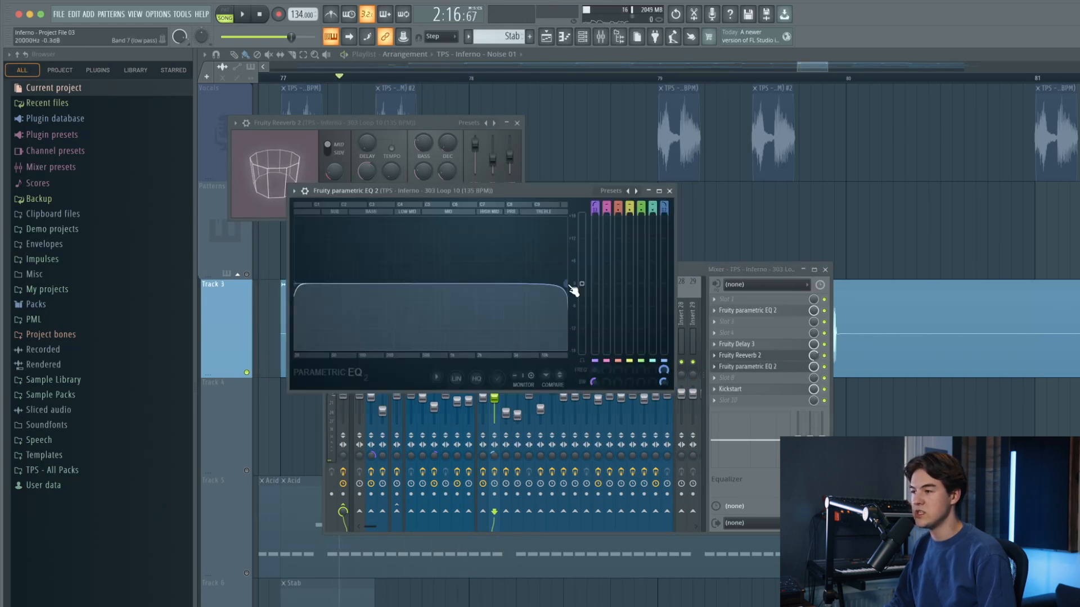
left_click_drag(519, 286, 566, 284)
key("space")
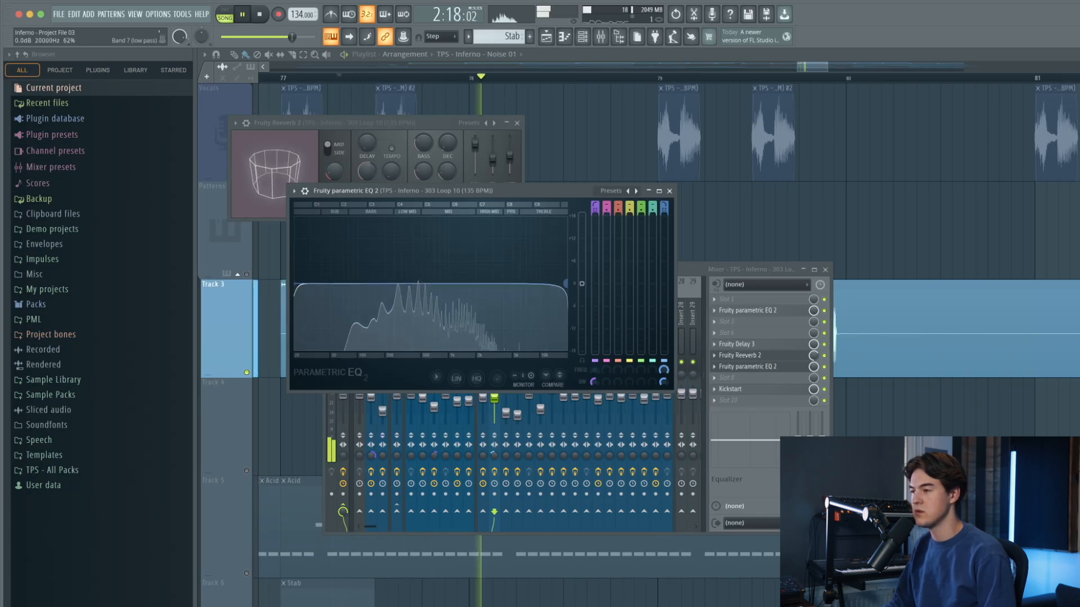
key("space")
left_click(670, 191)
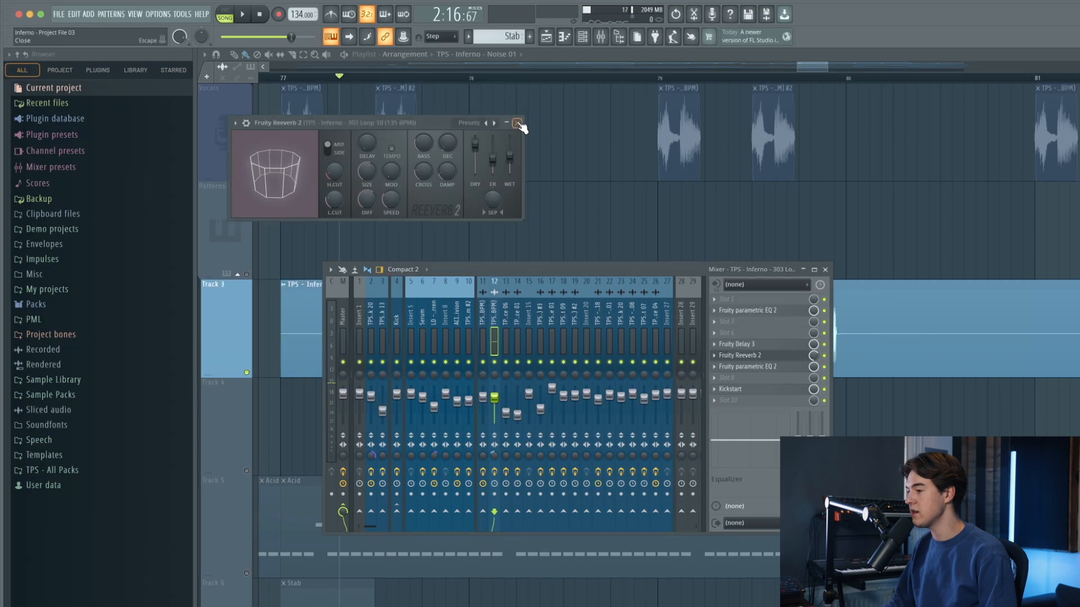
left_click(517, 123)
- Inspect the Kickstart sidechain curve on the 303 Loop 10 insert while playing the loop, and close the plugin
left_click(758, 389)
left_click_drag(751, 272, 437, 253)
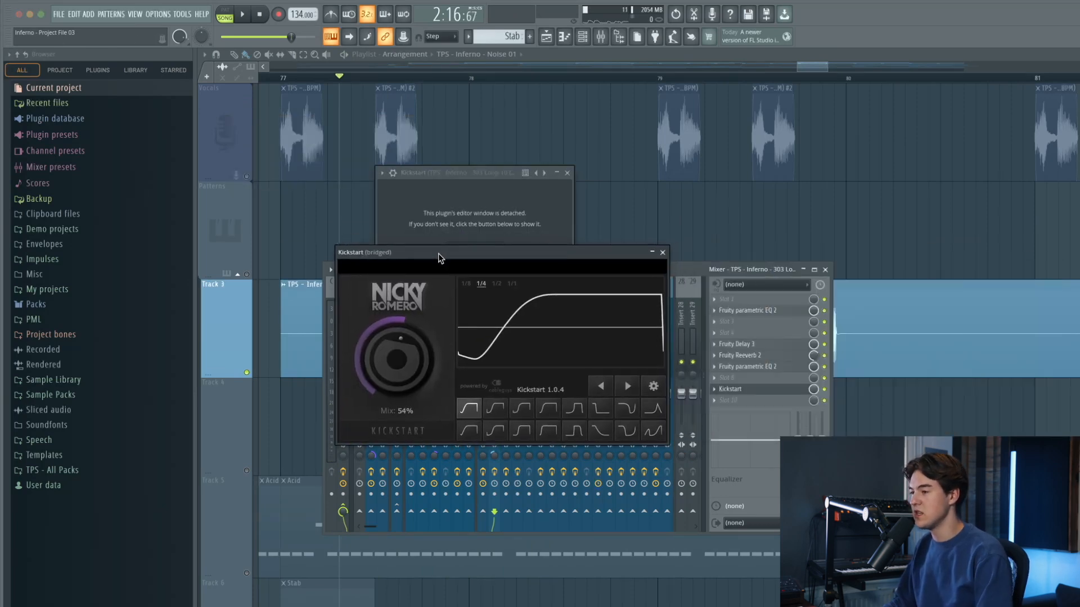
right_click(635, 221)
key("space")
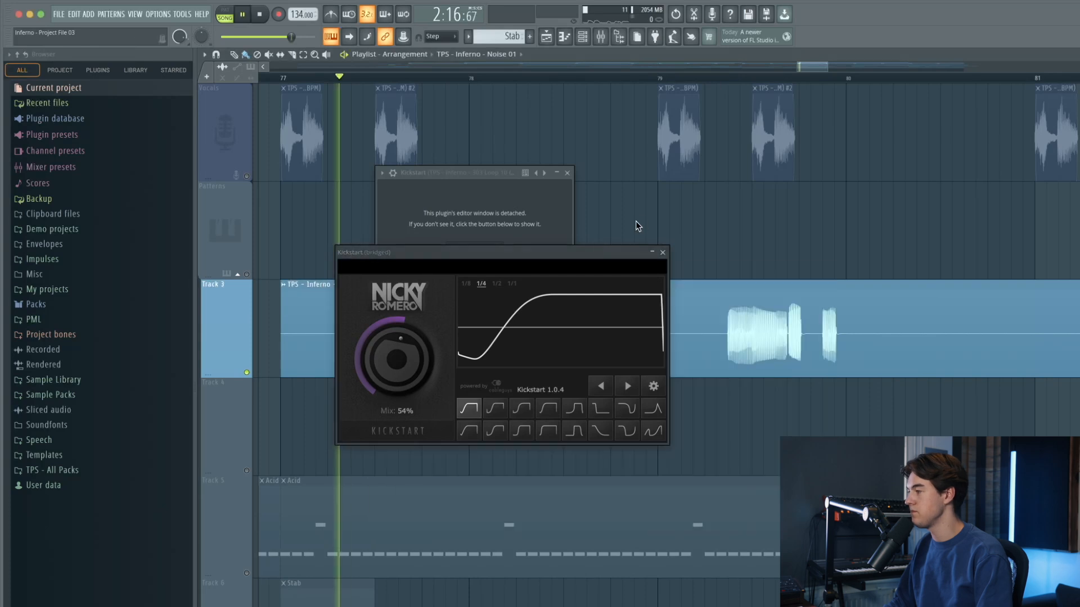
left_click(662, 252)
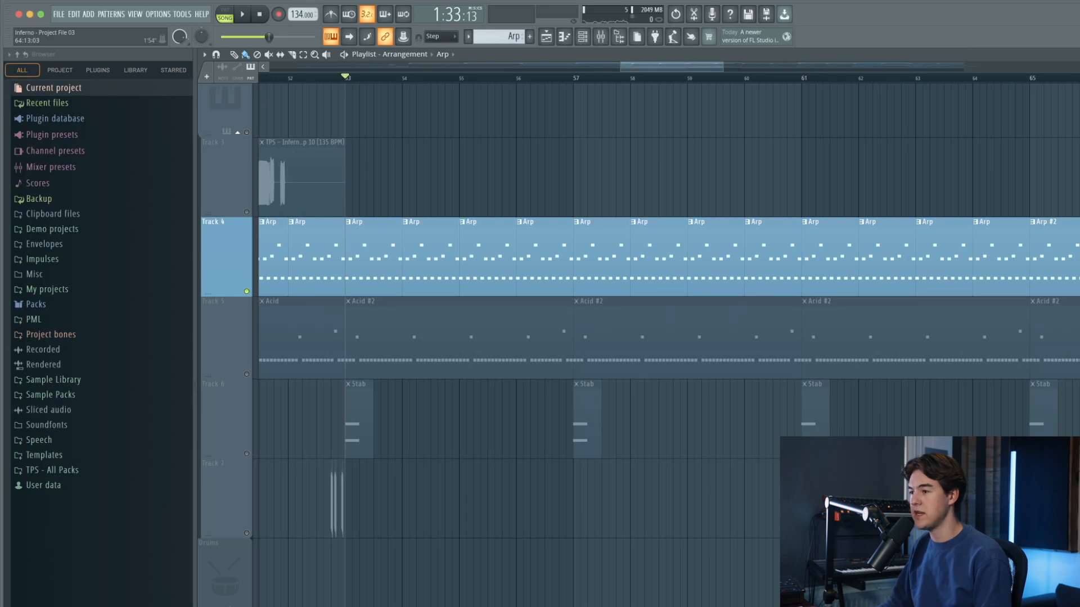
- Play the soloed Arp on Track 4 from several points between bars 53 and 69
key("space")
left_click_drag(646, 67, 714, 67)
left_click(705, 78)
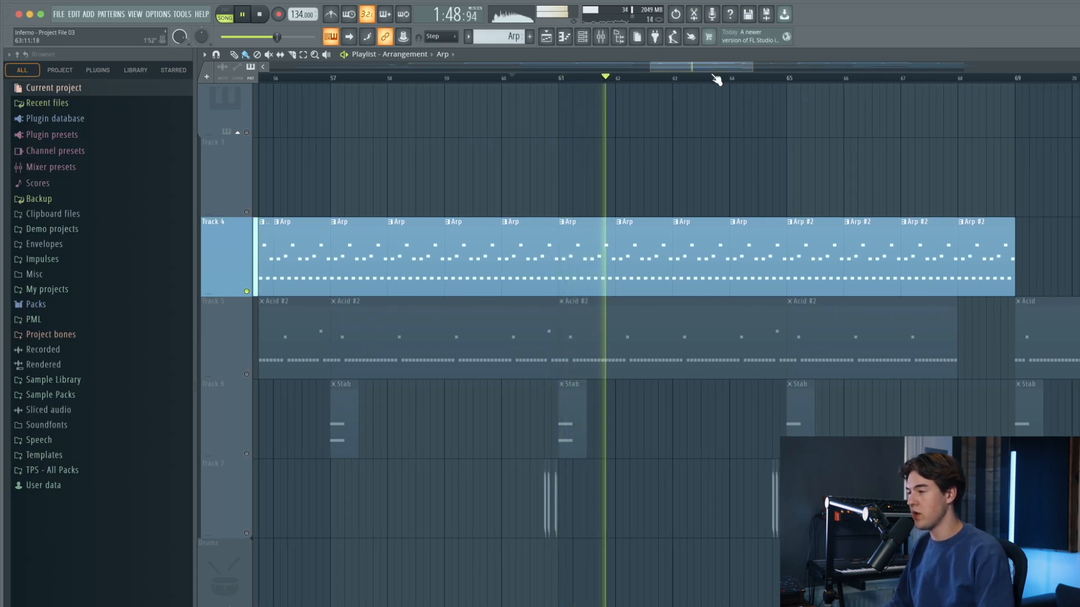
left_click_drag(707, 65, 670, 68)
left_click(747, 77)
key("space")
- View and play the Arp pattern's notes in the LD - Karren piano roll, and return to the playlist and channel rack
left_click(628, 215)
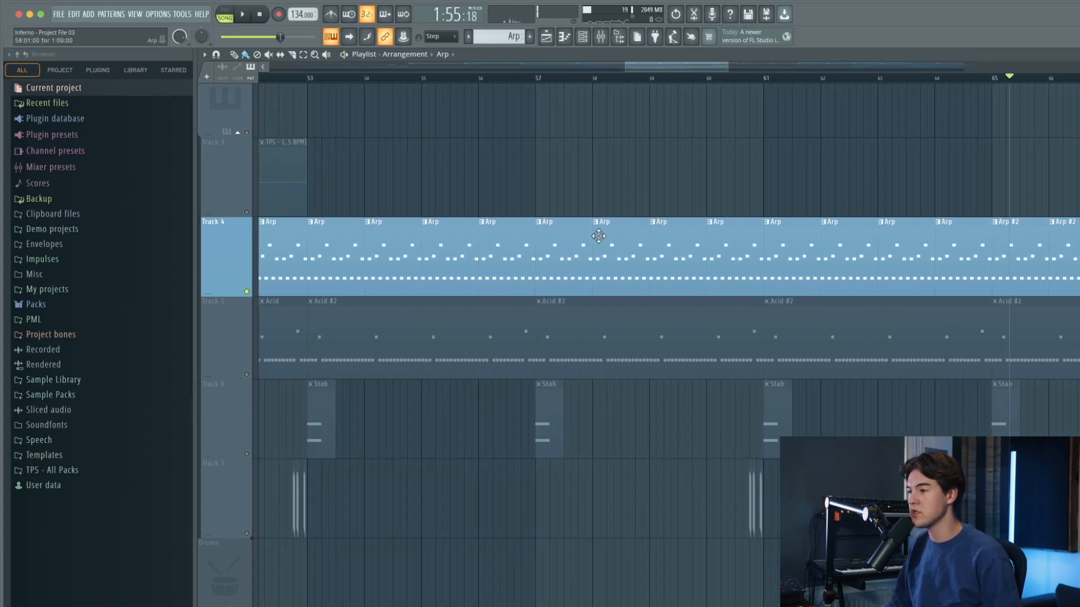
left_click(583, 37)
left_click(474, 155)
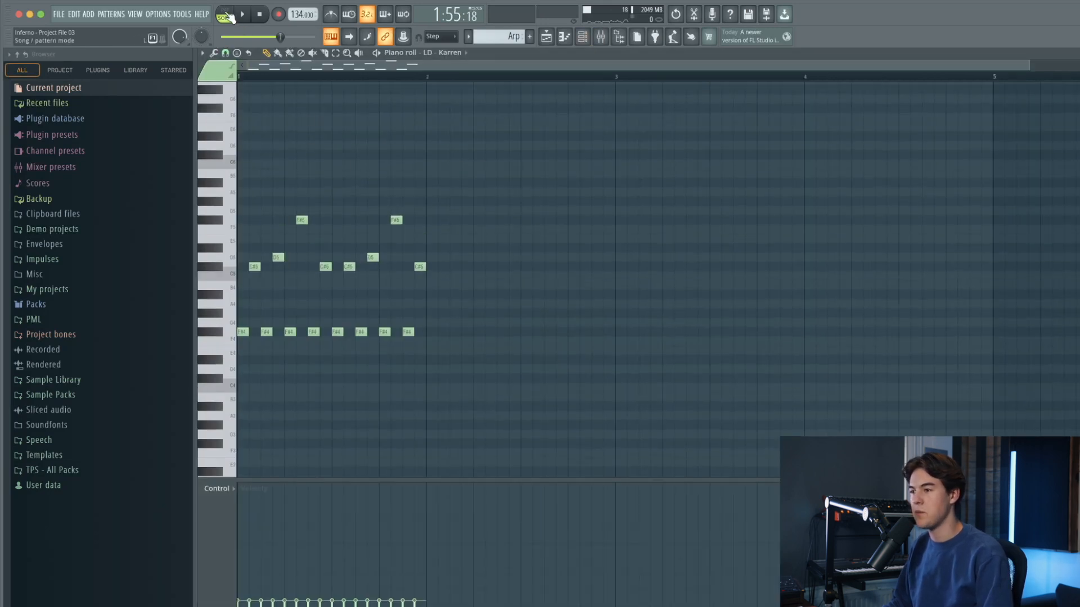
left_click(246, 18)
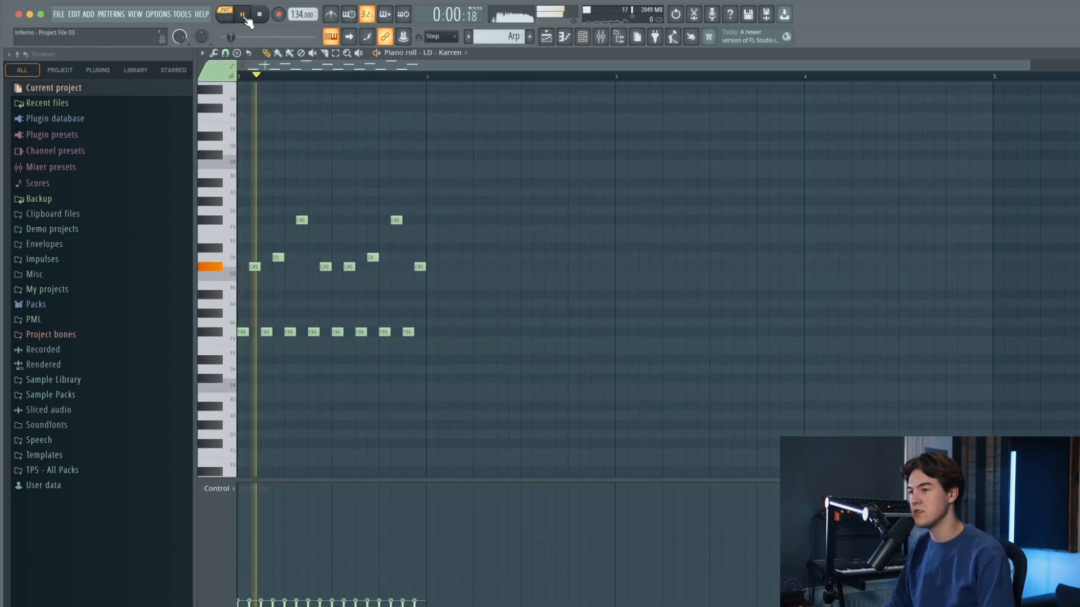
left_click(546, 36)
left_click(583, 37)
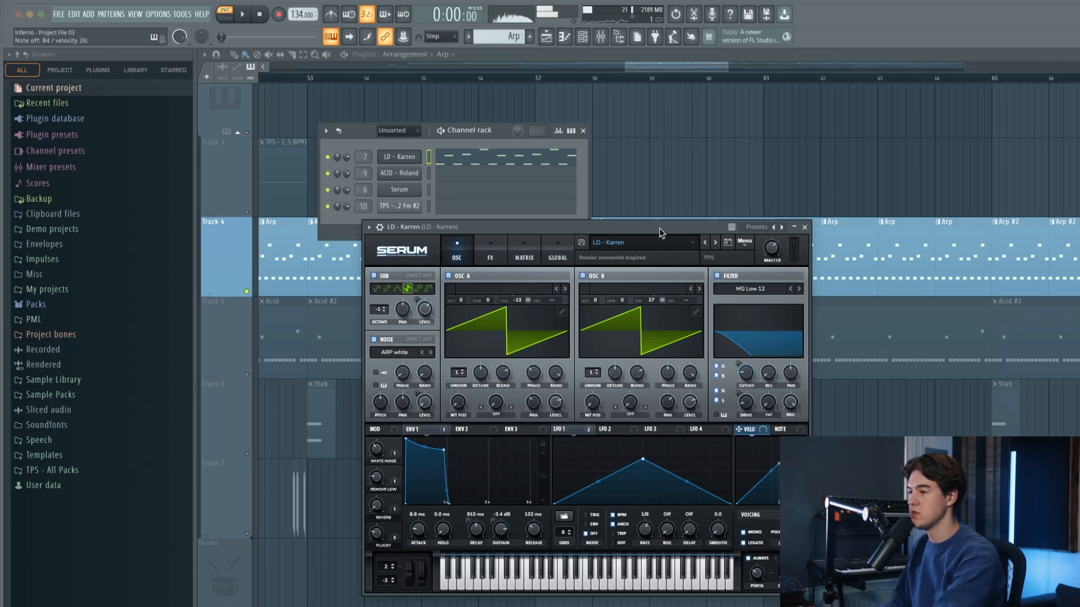
- Close the Serum patch and inspect Fruity Parametric EQ 2 and Fruity Delay 3 on the LD - Karren mixer insert
left_click(806, 227)
left_click(601, 38)
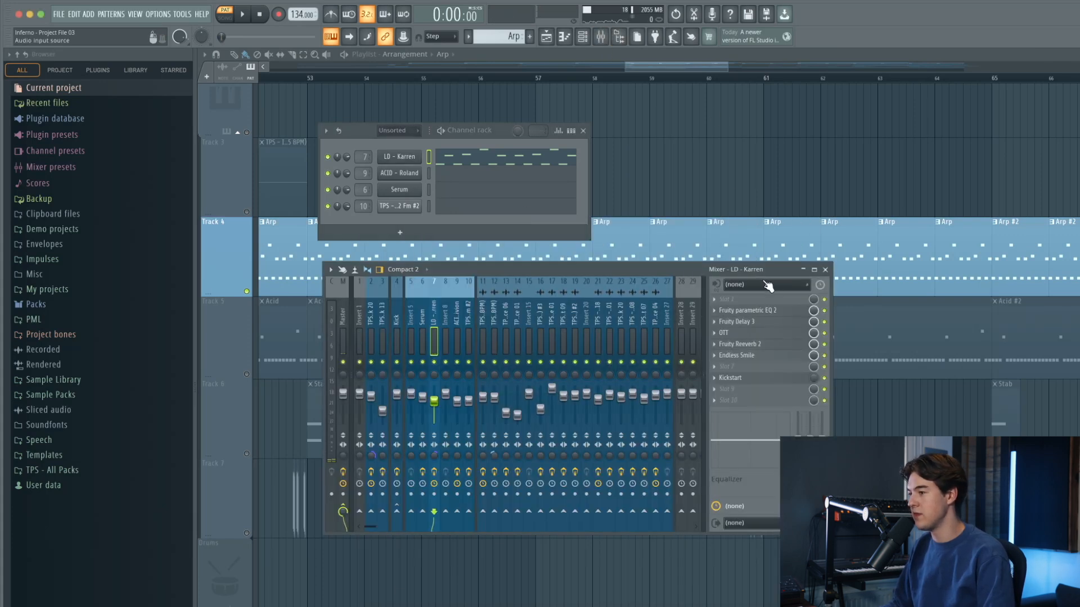
left_click(753, 312)
left_click(625, 137)
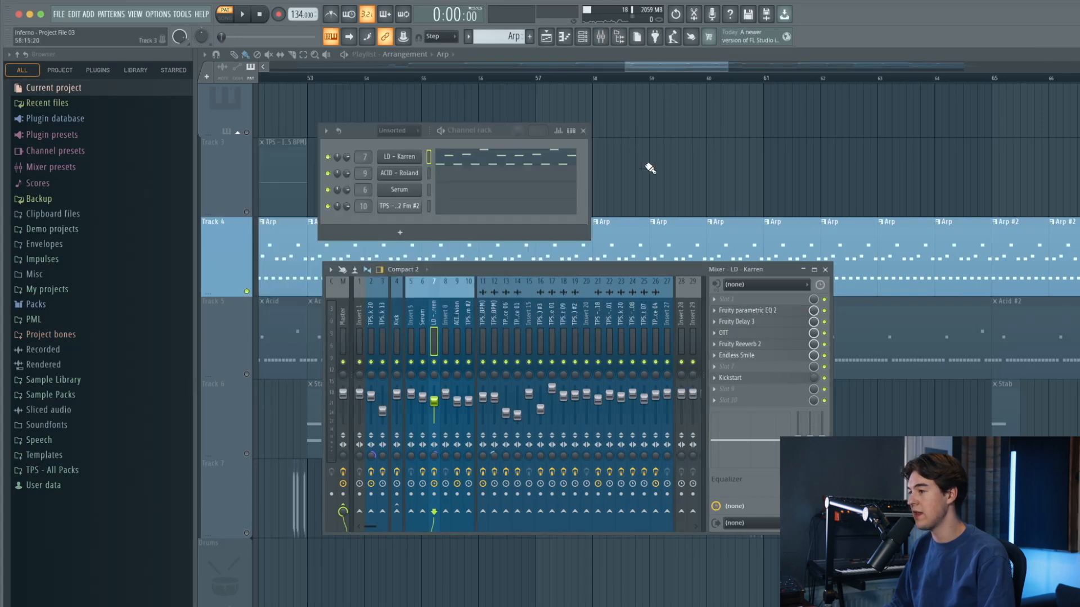
left_click(783, 323)
left_click(635, 231)
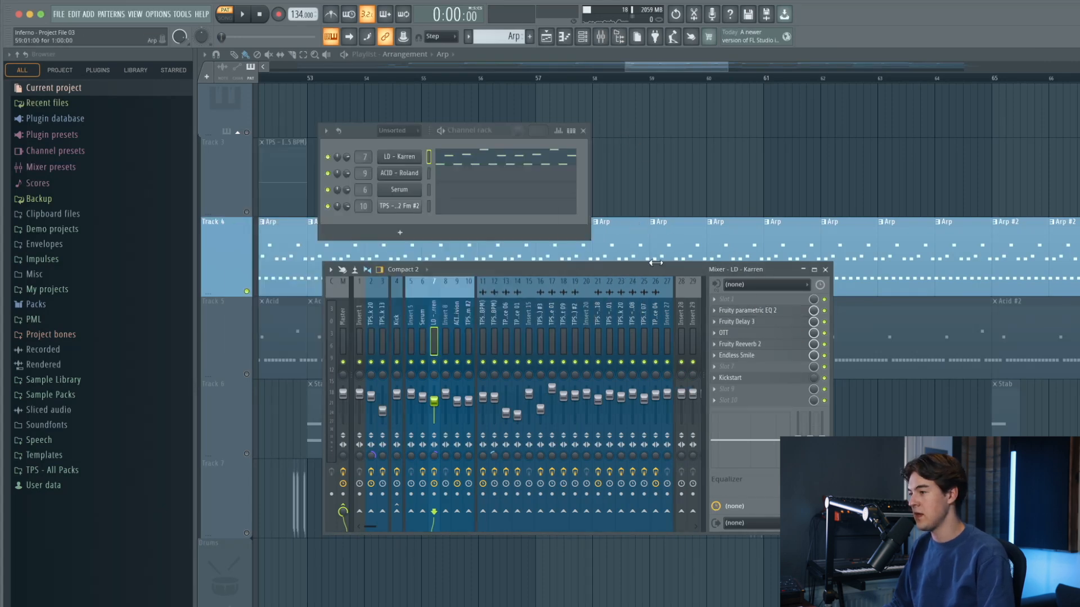
- Inspect the OTT and Fruity Reeverb 2 settings on the LD - Karren insert while playing the Arp pattern
left_click(788, 333)
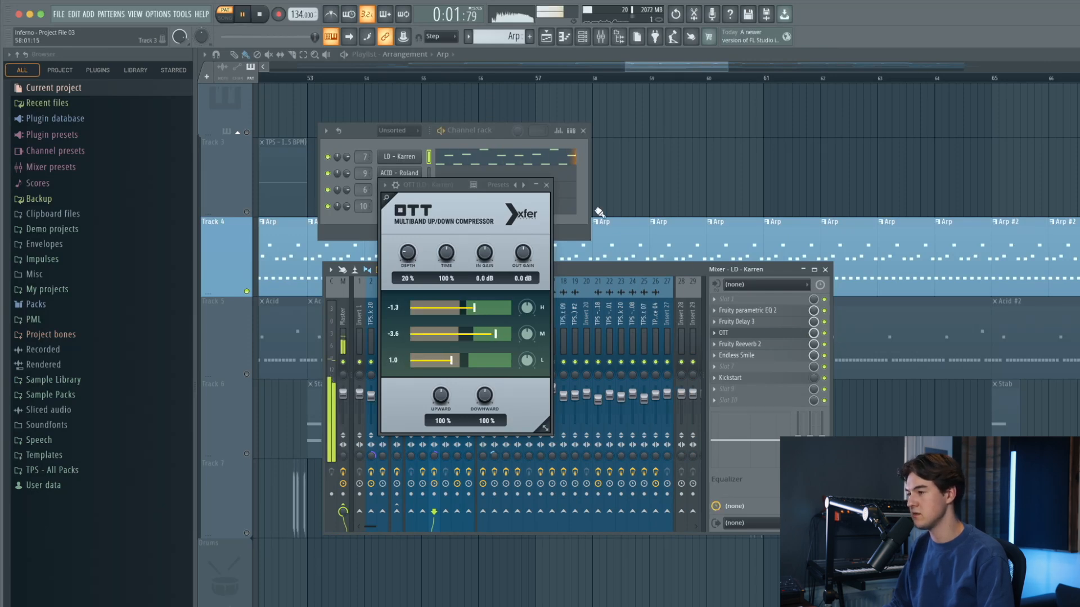
left_click(756, 344)
key("space")
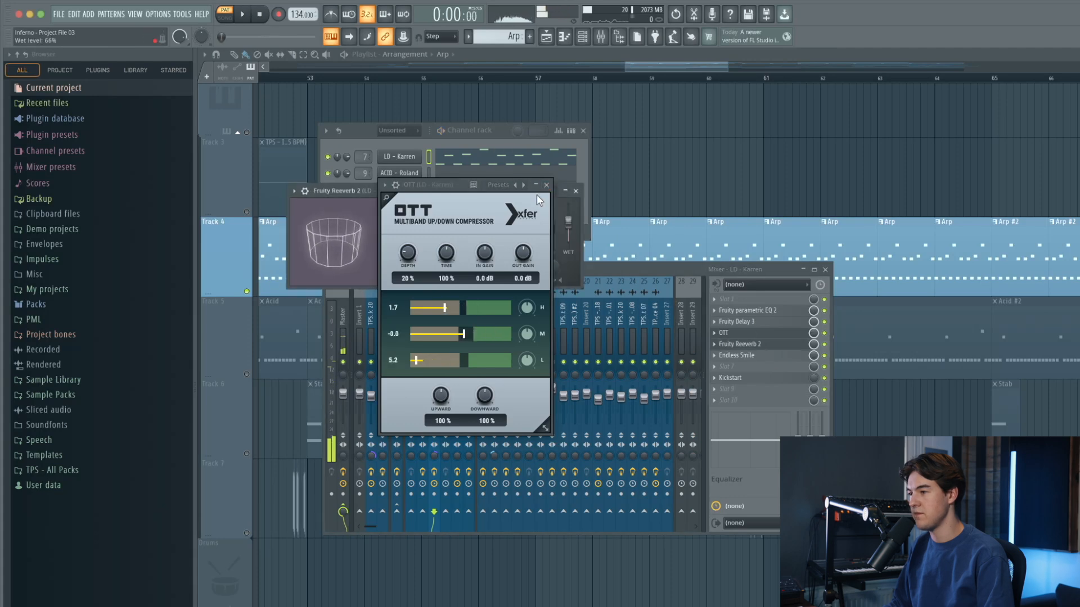
left_click(546, 187)
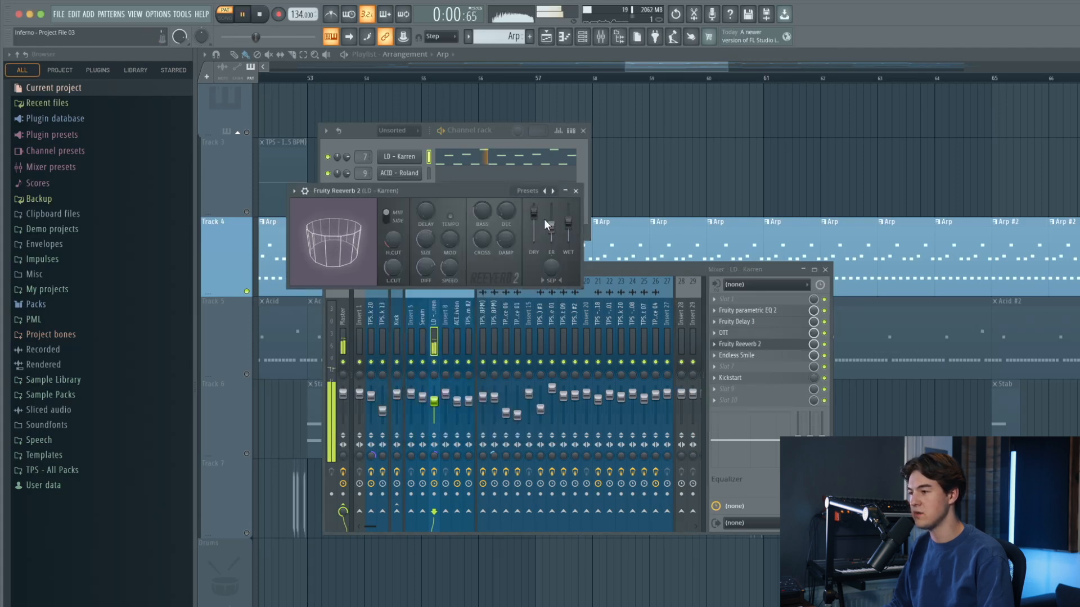
- Set the Endless Smile intensity to 0.0 % on the LD - Karren insert while the Arp plays, and close the plugin
left_click(752, 357)
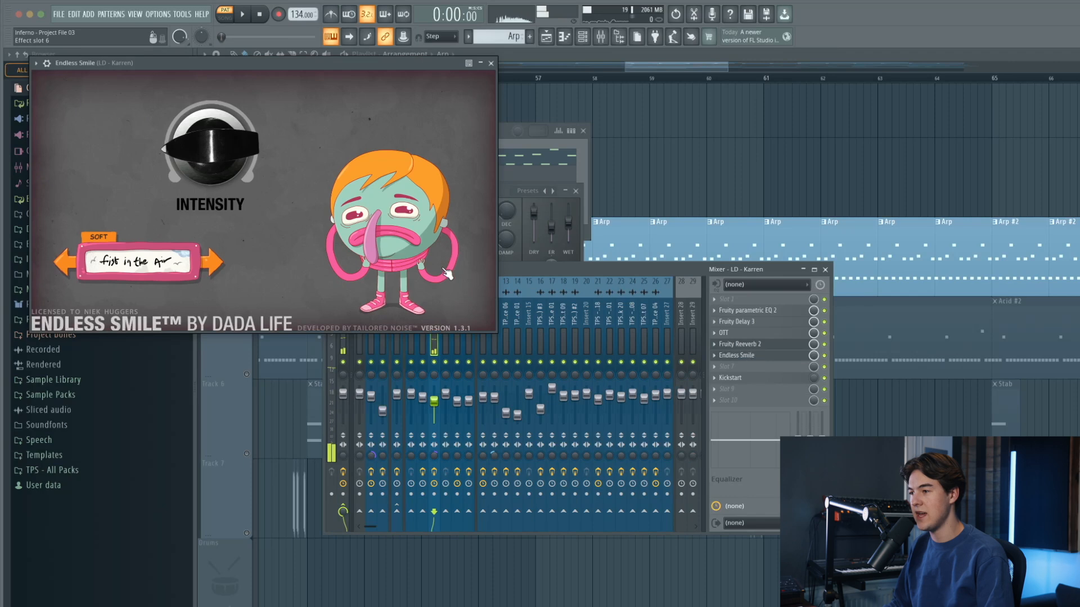
key("space")
mouse_move(212, 145)
left_mouse_down()
mouse_move(220, 110)
mouse_move(224, 152)
left_mouse_up()
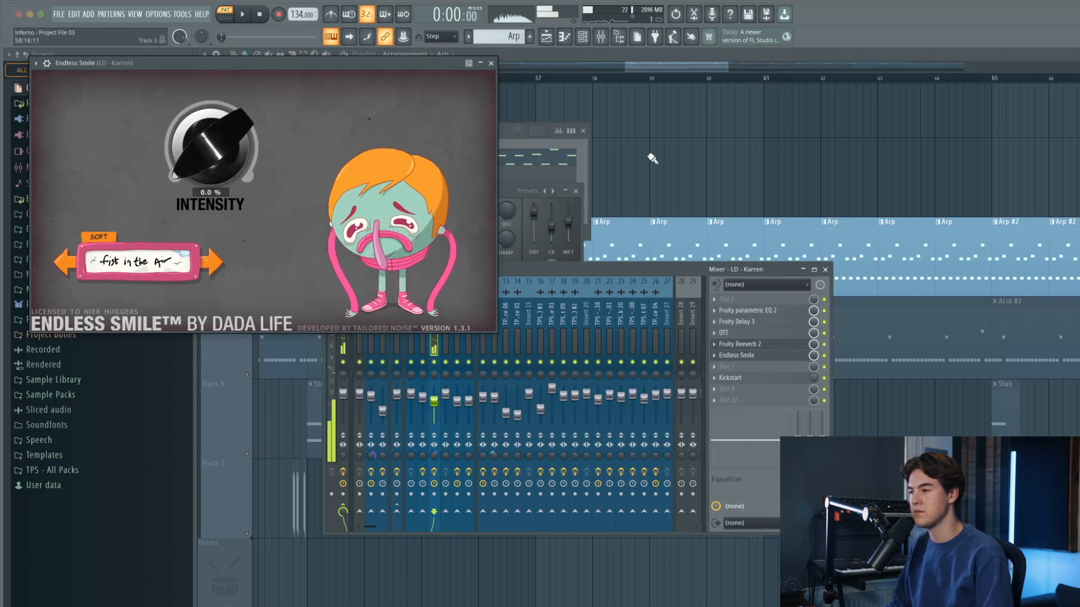
left_click(652, 158)
left_click(487, 63)
- Play the LD - Karren PortTime automation on Track 26 from several points between bars 65 and 69
scroll(518, 212, "down", 4)
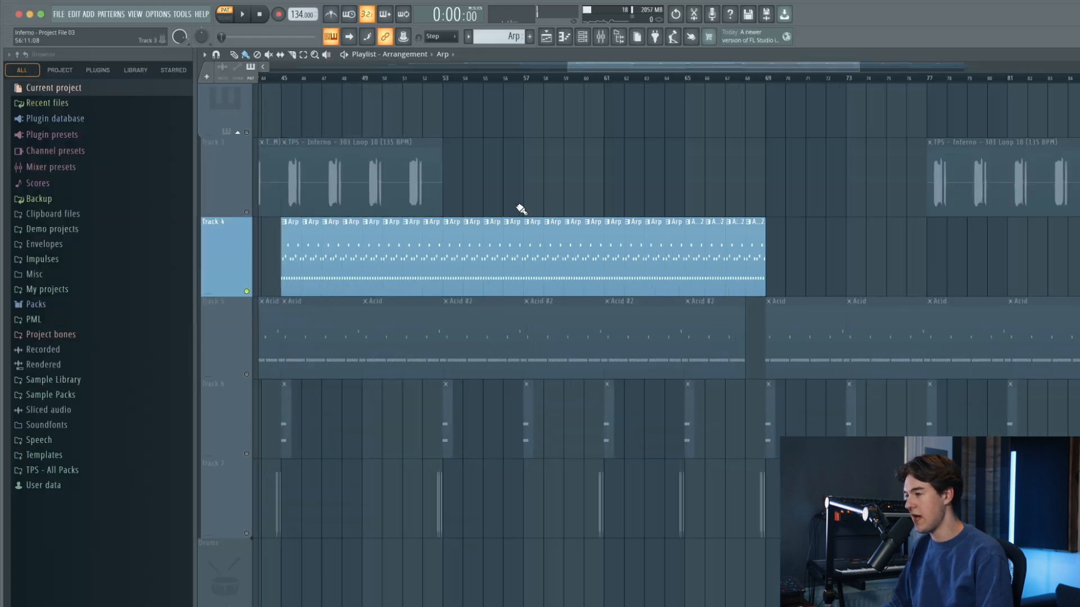
left_click(462, 78)
scroll(492, 126, "down", 15)
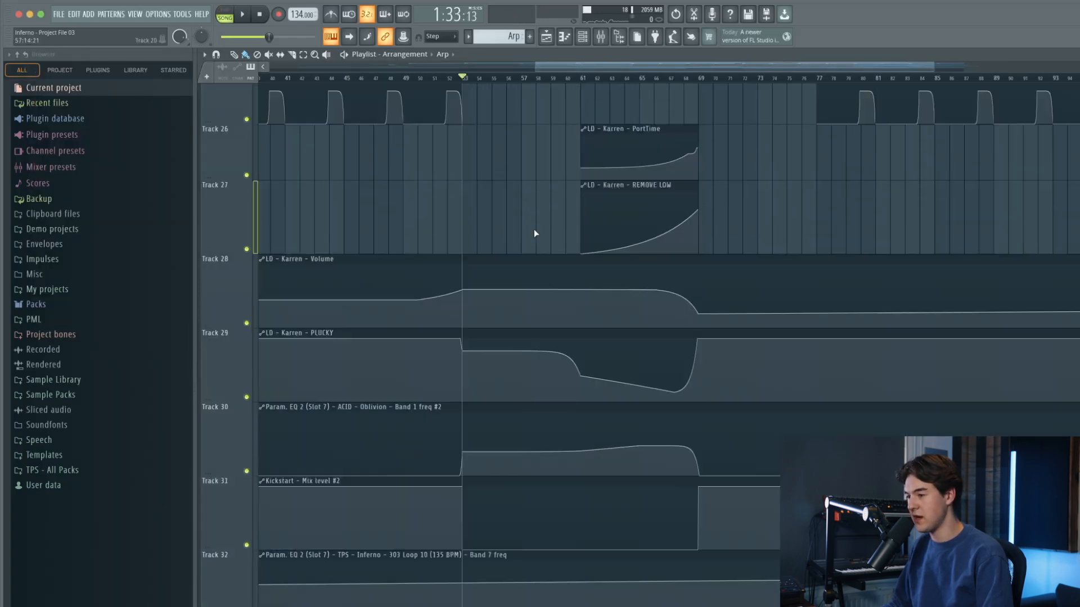
scroll(597, 152, "up", 3)
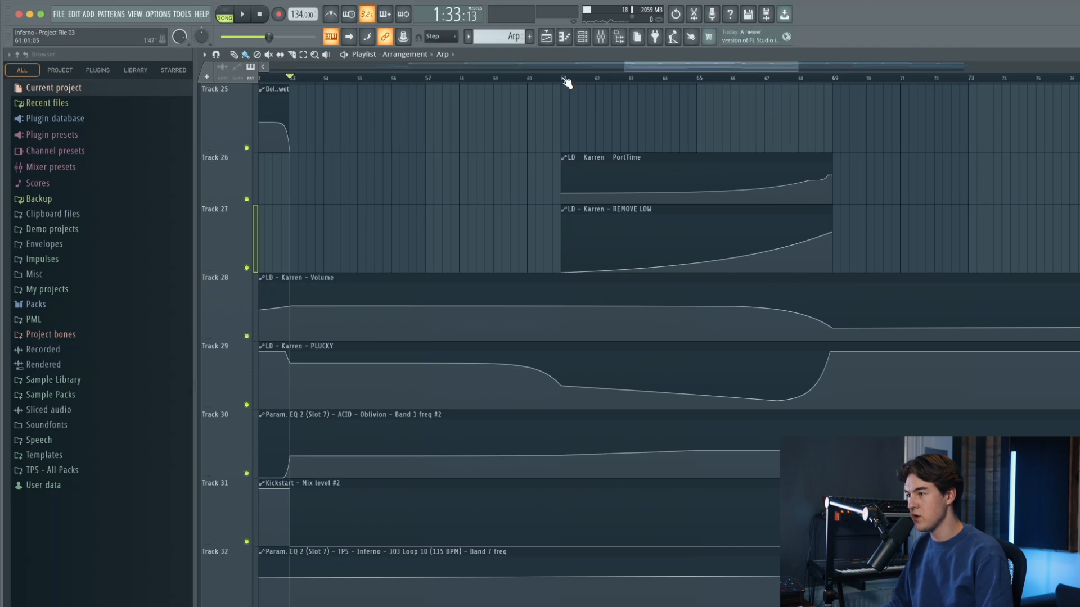
scroll(622, 175, "up", 4)
scroll(638, 94, "down", 3)
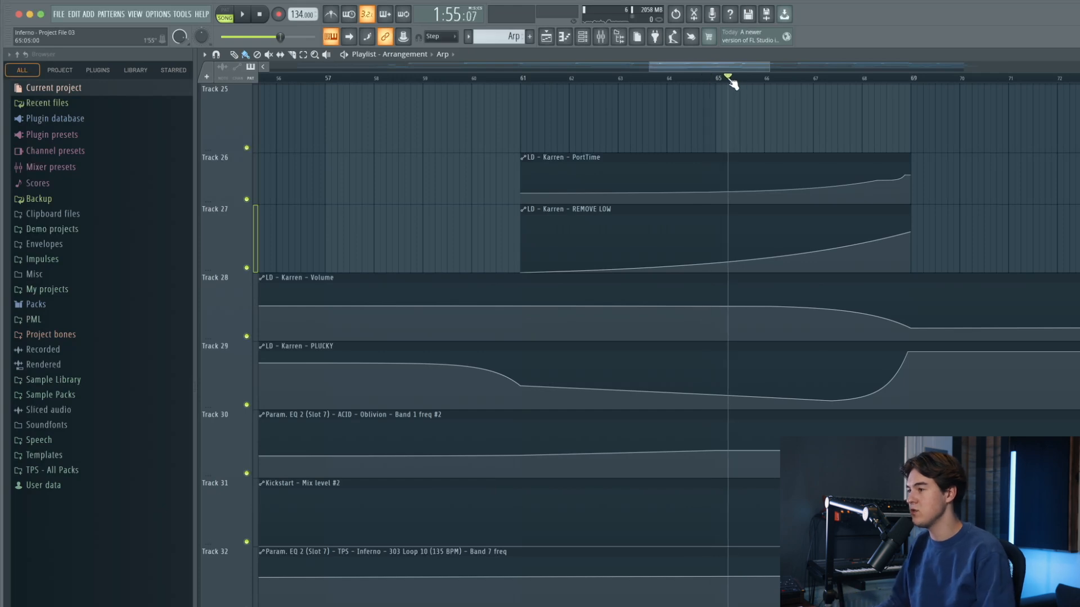
key("space")
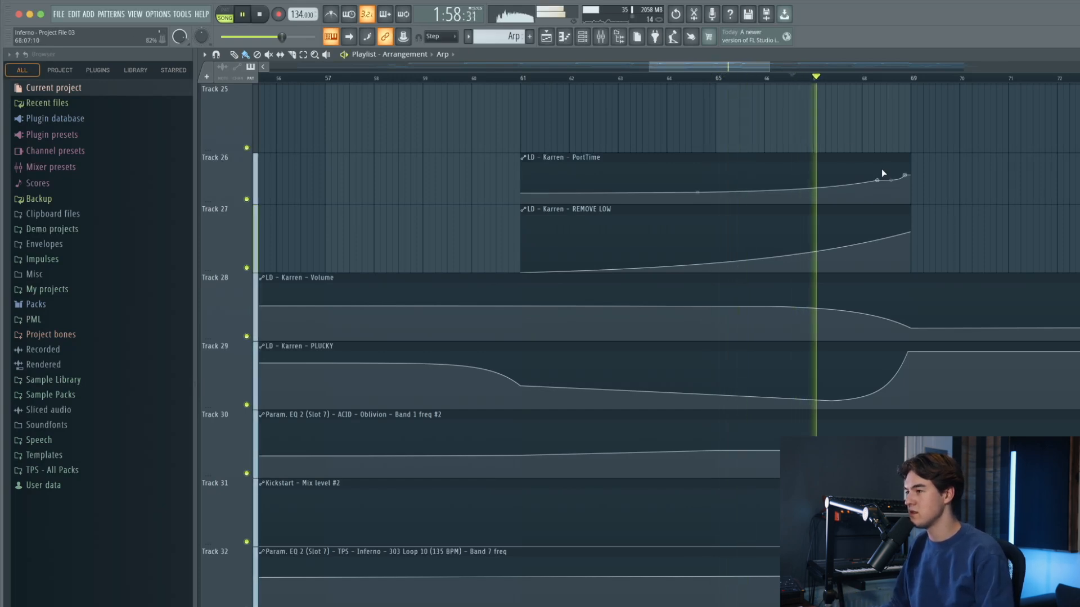
key("space")
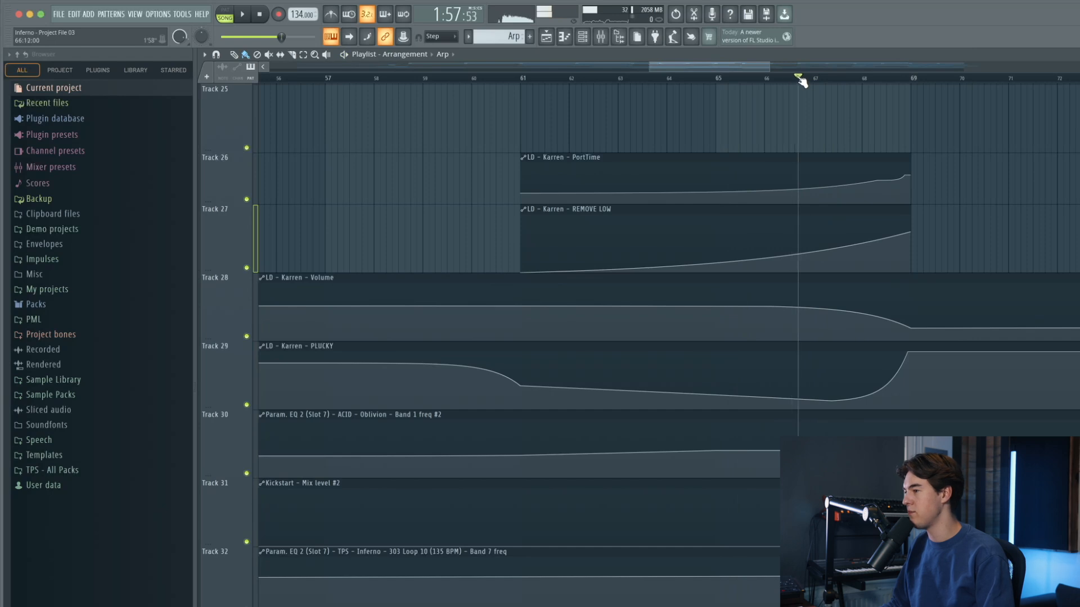
key("space")
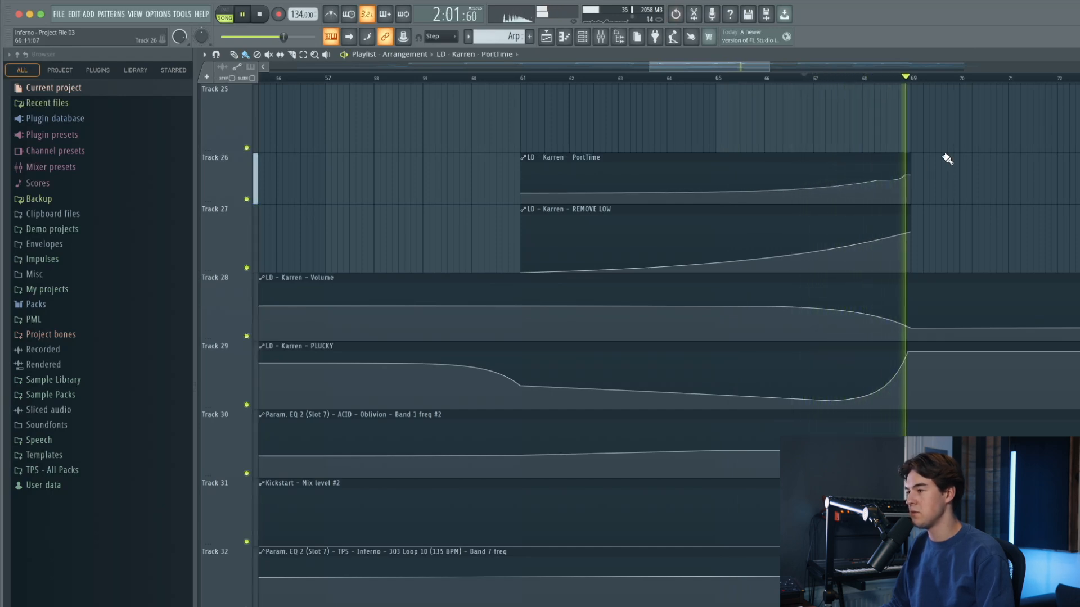
key("space")
- Play the REMOVE LOW automation on Track 27 from about bar 65, trying a move of its end point and undoing it
left_click(682, 78)
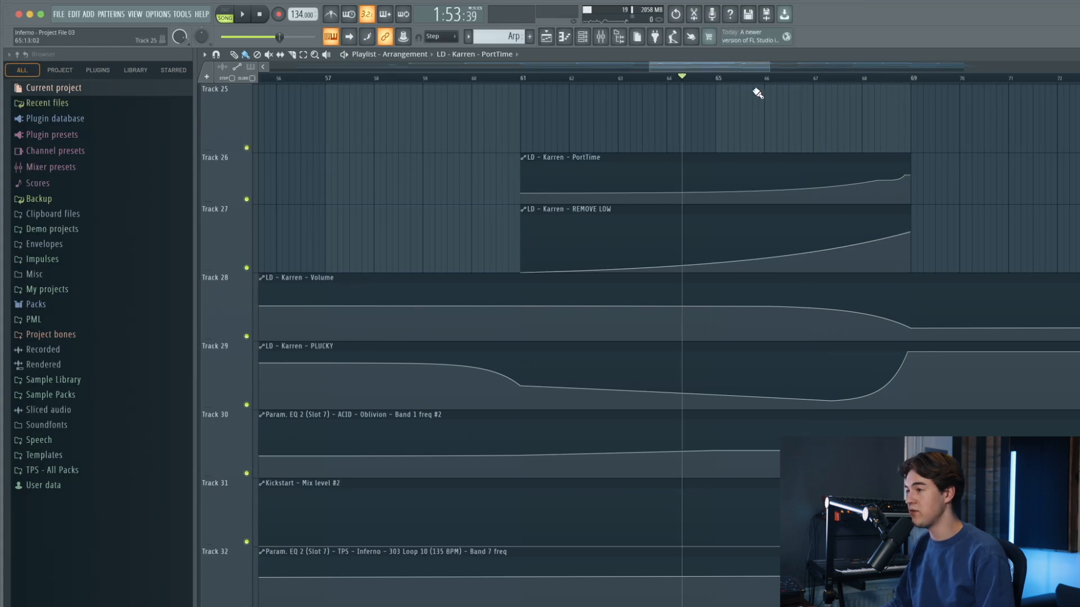
left_click(740, 78)
key("space")
left_click_drag(910, 232, 827, 205)
key("super+z")
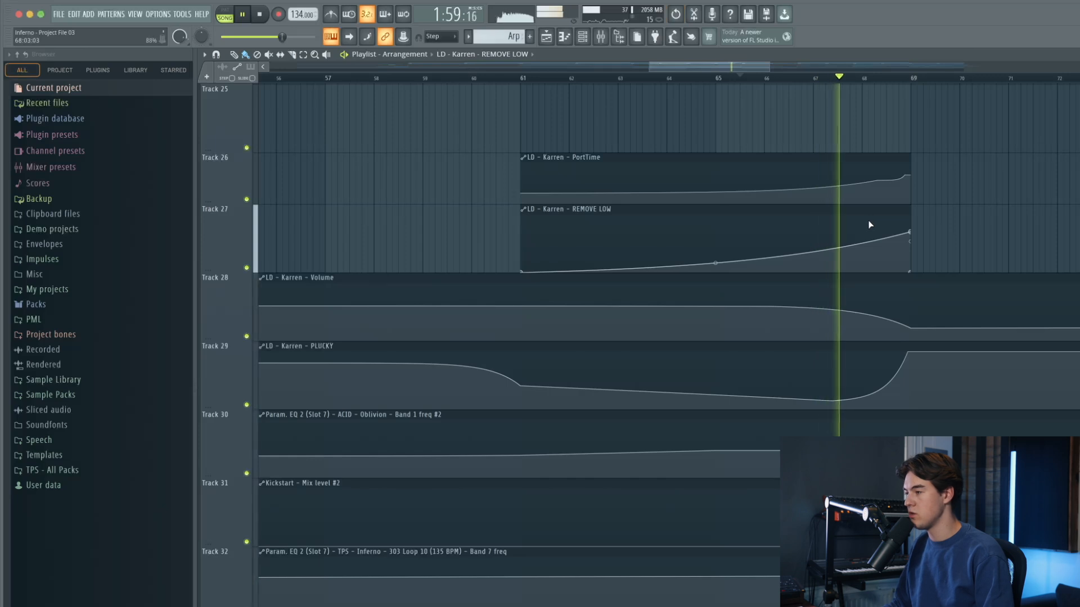
key("space")
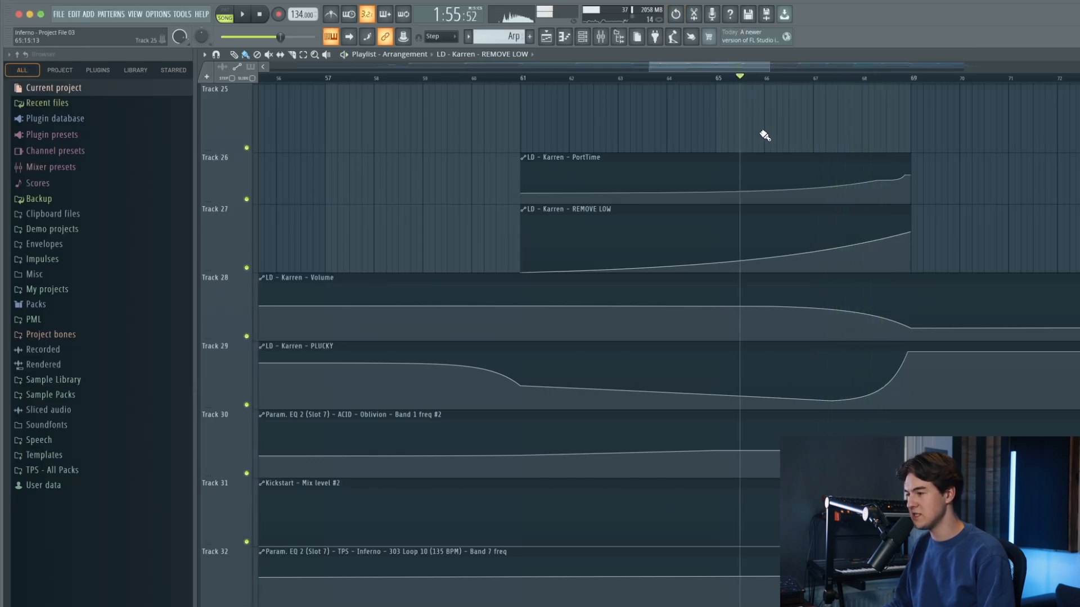
- Solo Track 29 and play the LD - Karren PLUCKY automation between bars 61 and 69
scroll(765, 135, "down", 3)
scroll(521, 303, "up", 3)
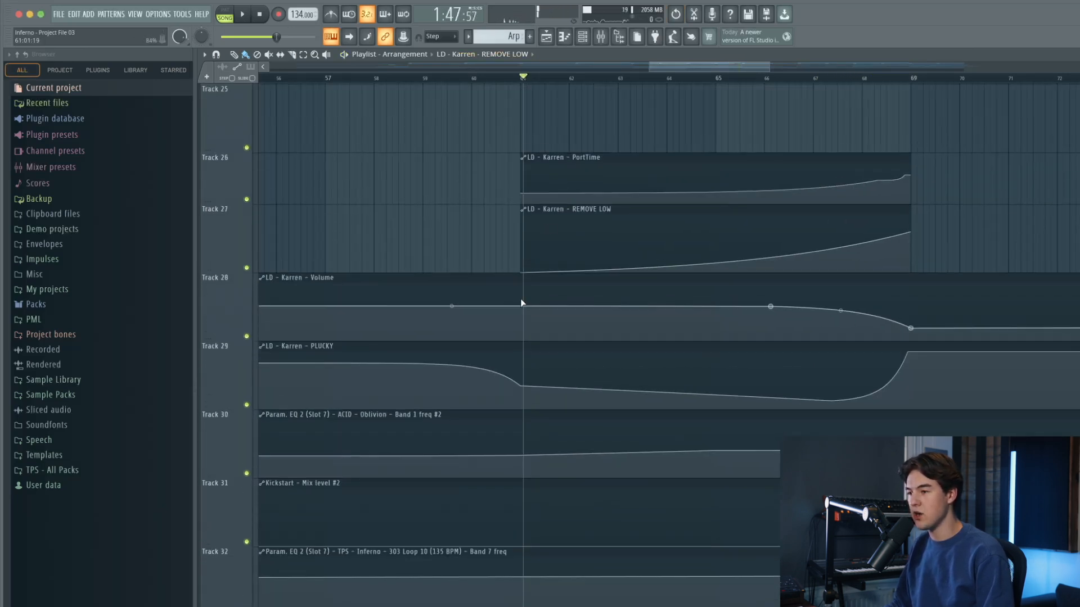
right_click(246, 405)
scroll(496, 374, "up", 2)
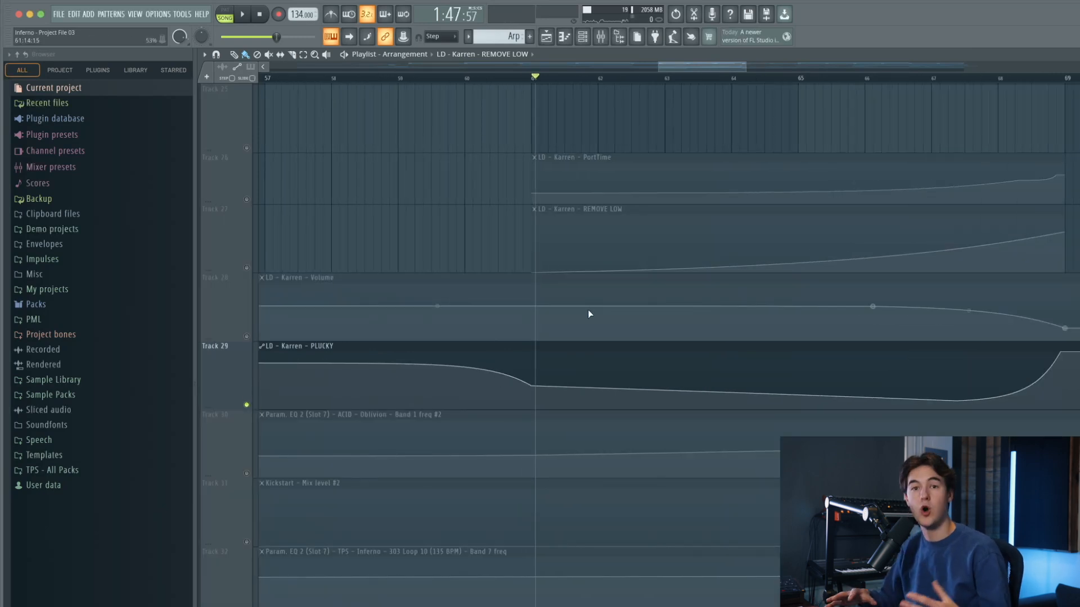
scroll(589, 305, "up", 20)
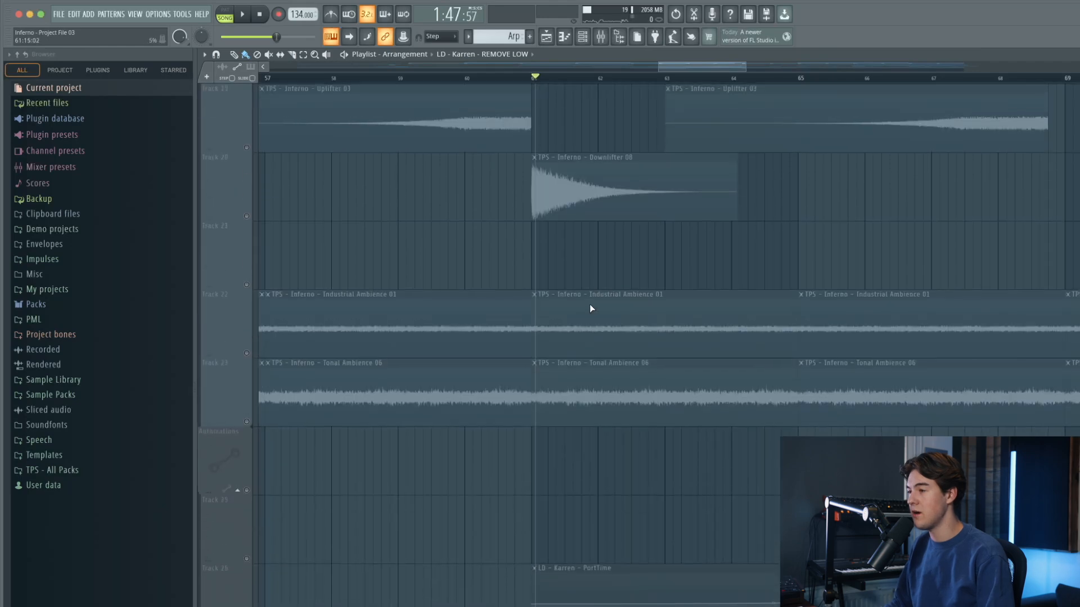
scroll(589, 306, "down", 20)
key("space")
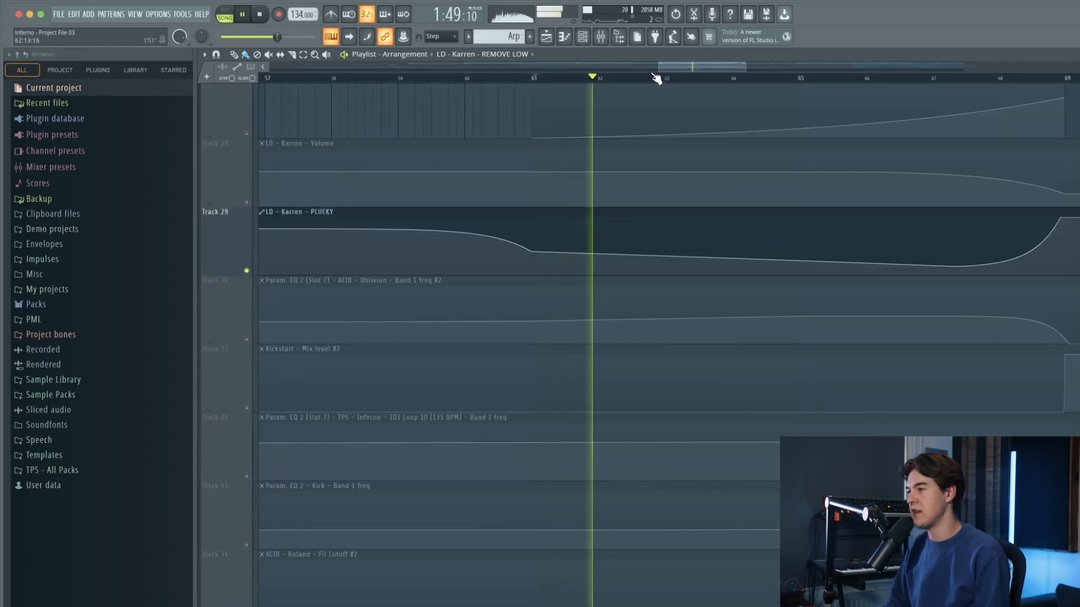
left_click_drag(694, 62, 738, 67)
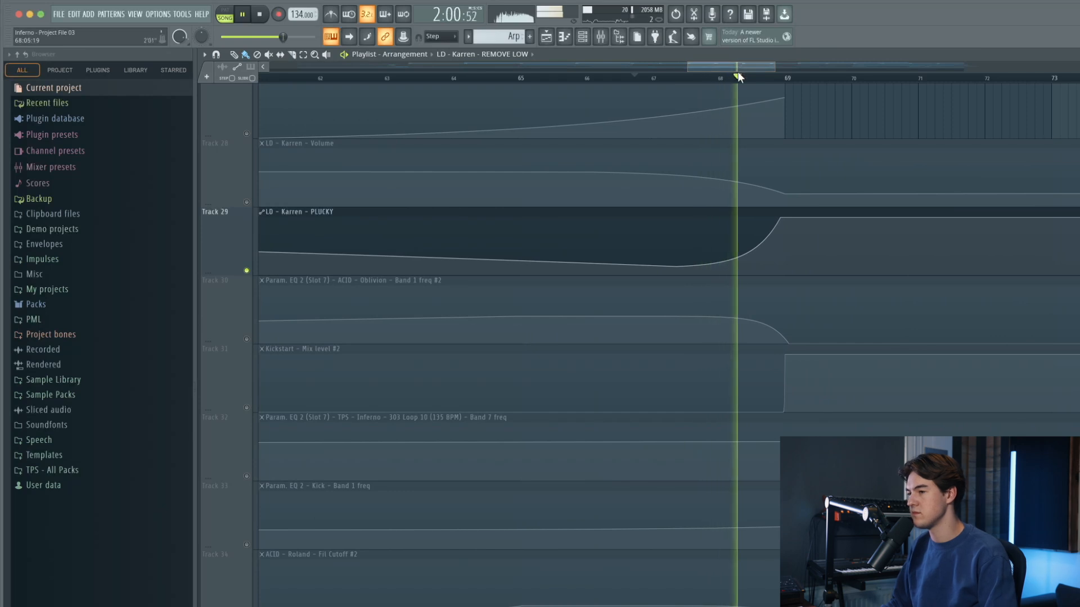
key("space")
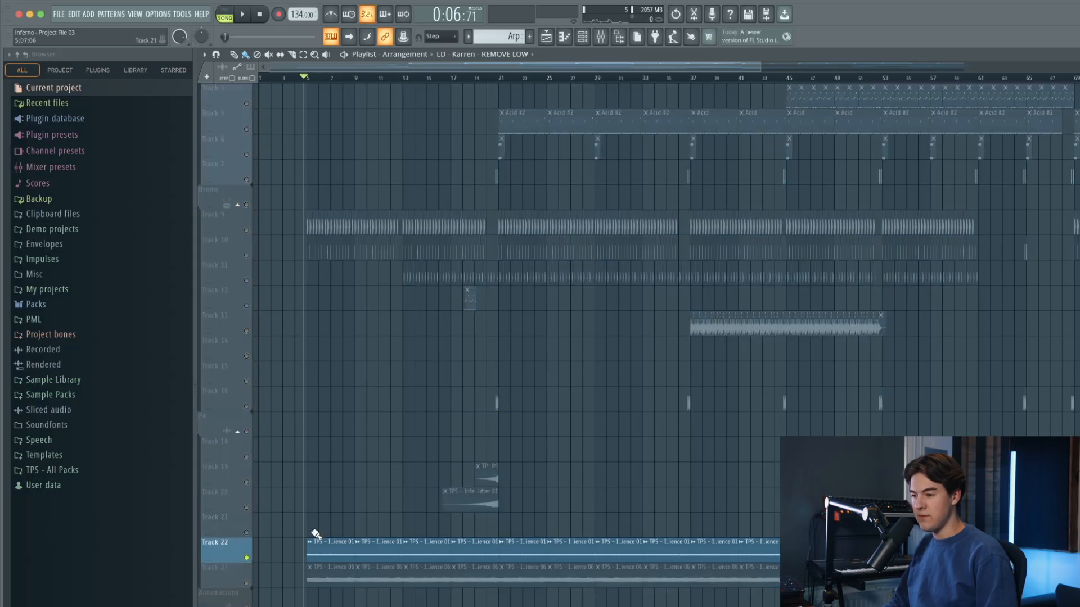
- Play the soloed Industrial Ambience 01 on Track 22 from just before bar 5 and open the clip's level adjustment settings
scroll(316, 542, "up", 3)
scroll(326, 415, "down", 6)
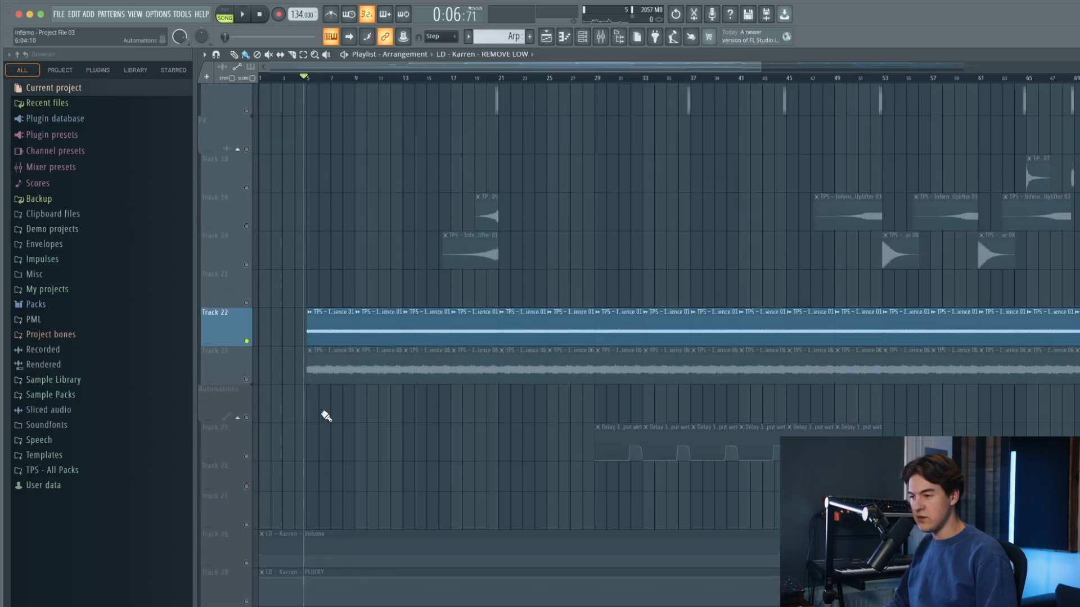
scroll(332, 309, "up", 8)
left_click_drag(334, 63, 330, 63)
key("space")
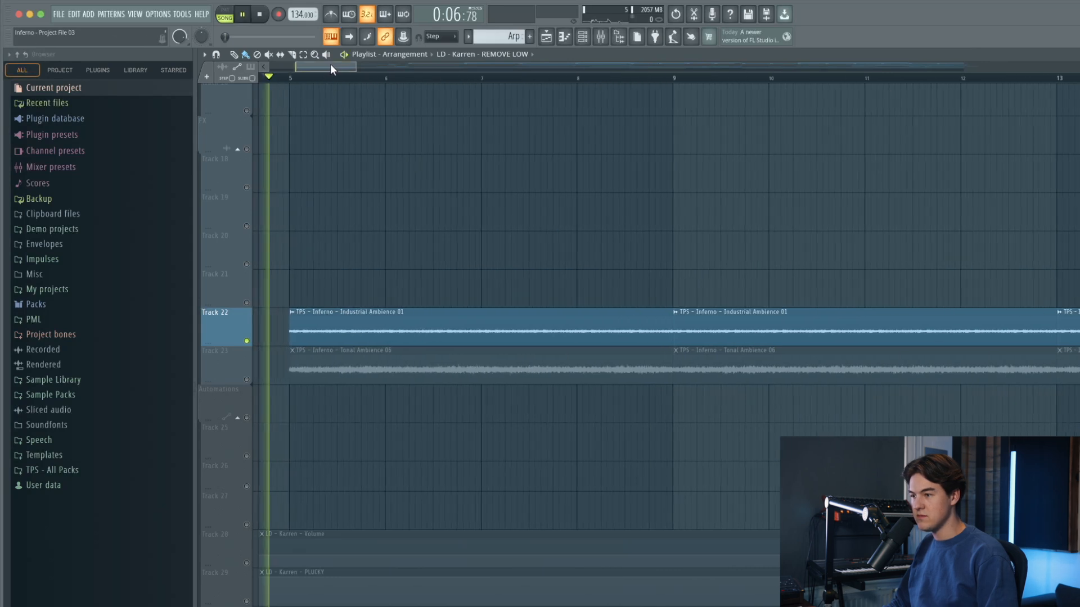
double_click(386, 321)
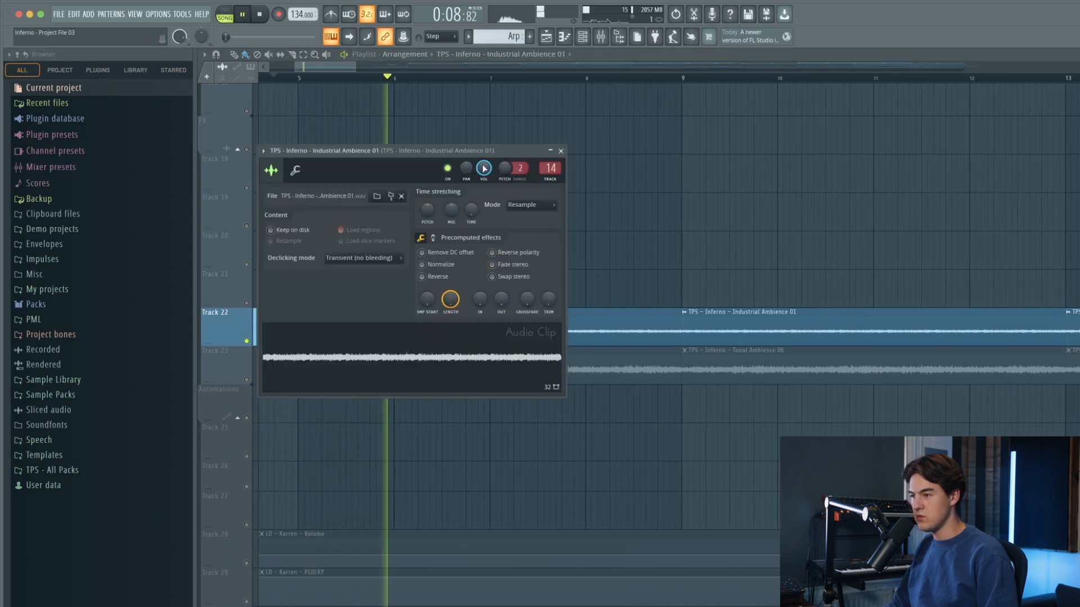
left_click(295, 170)
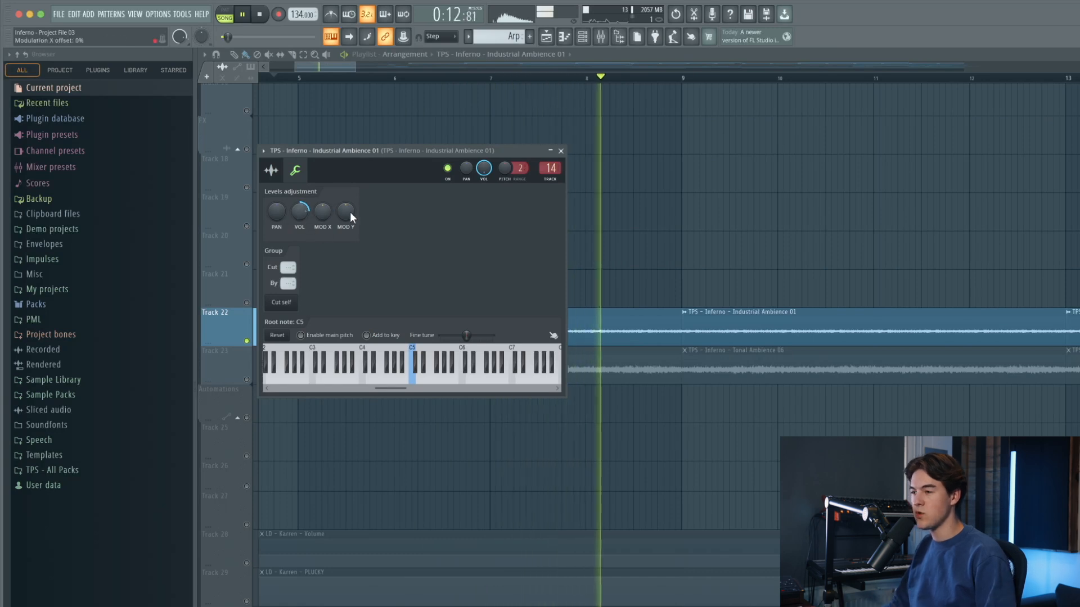
- Try resetting the Industrial Ambience 01 clip's volume multiplier, undo the volume change, and close the clip settings
left_click(302, 211, "alt")
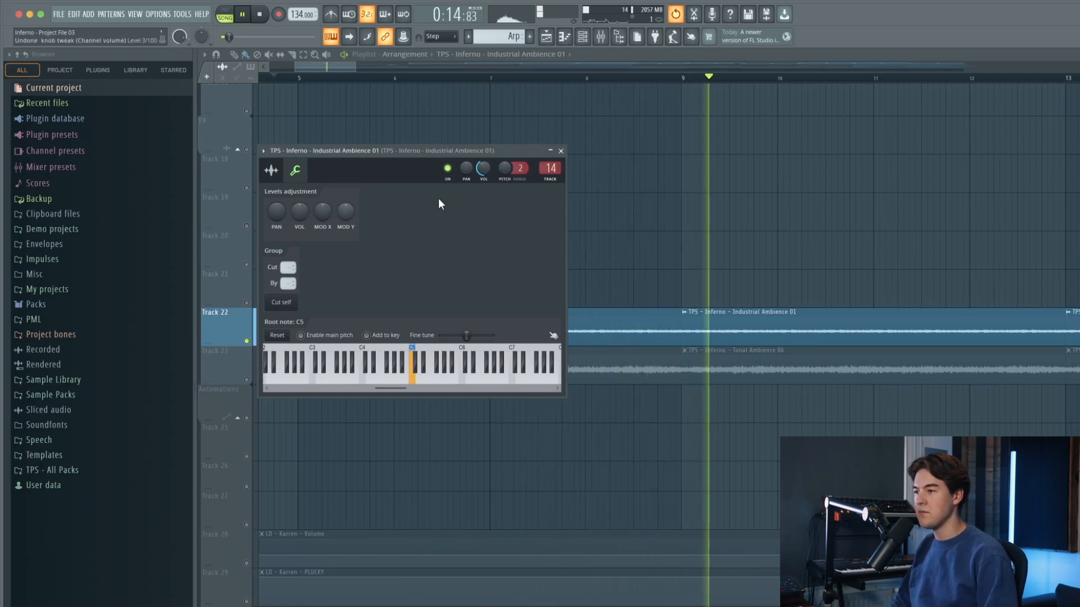
key("ctrl+z")
left_click(561, 151)
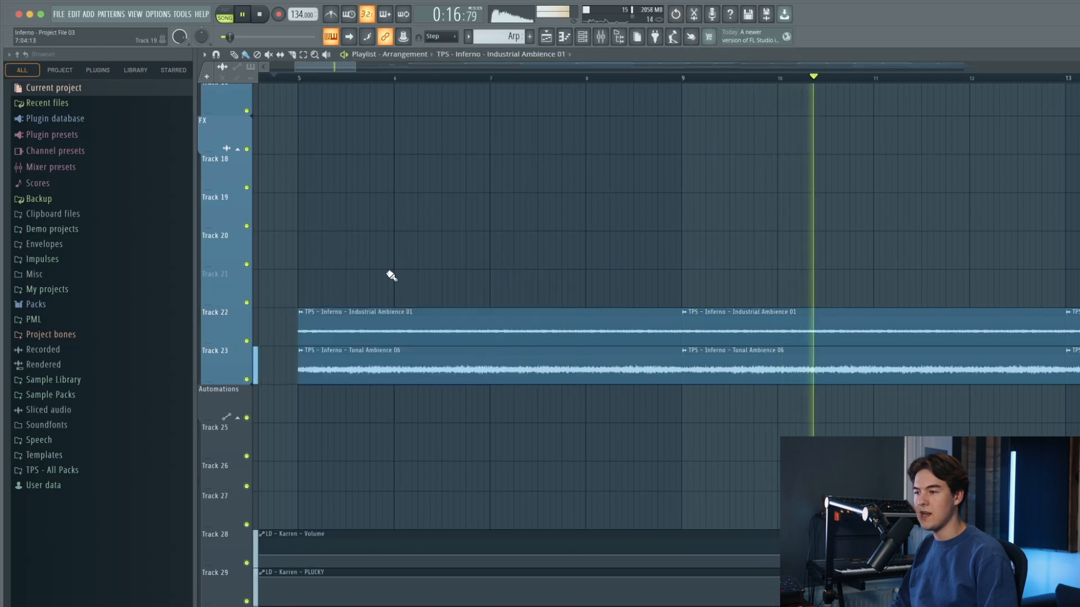
- Solo Track 23, play Tonal Ambience 06 from just before bar 5, and open the clip's level adjustment settings
key("space")
right_click(246, 379)
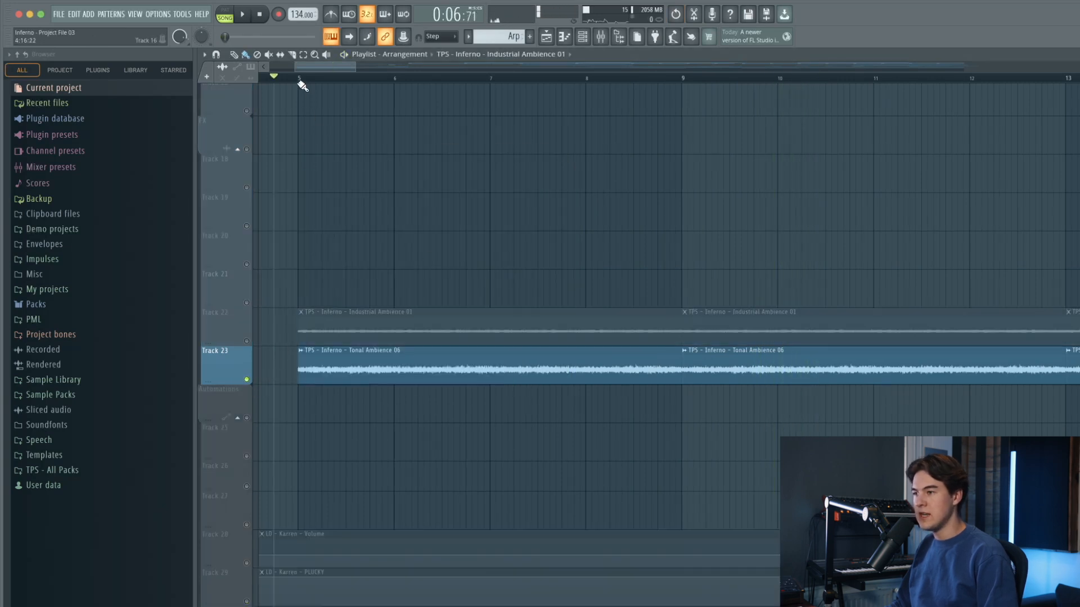
double_click(333, 346)
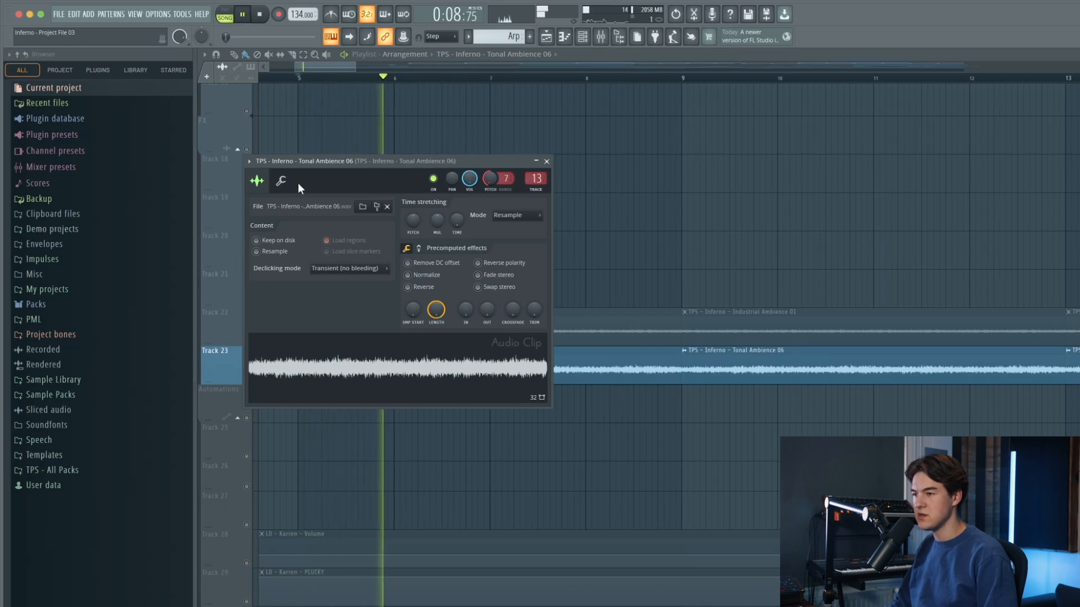
left_click(281, 181)
- Set the Tonal Ambience 06 clip's volume multiplier to 109% and its channel volume to 39% while it plays
left_click_drag(285, 224, 285, 197)
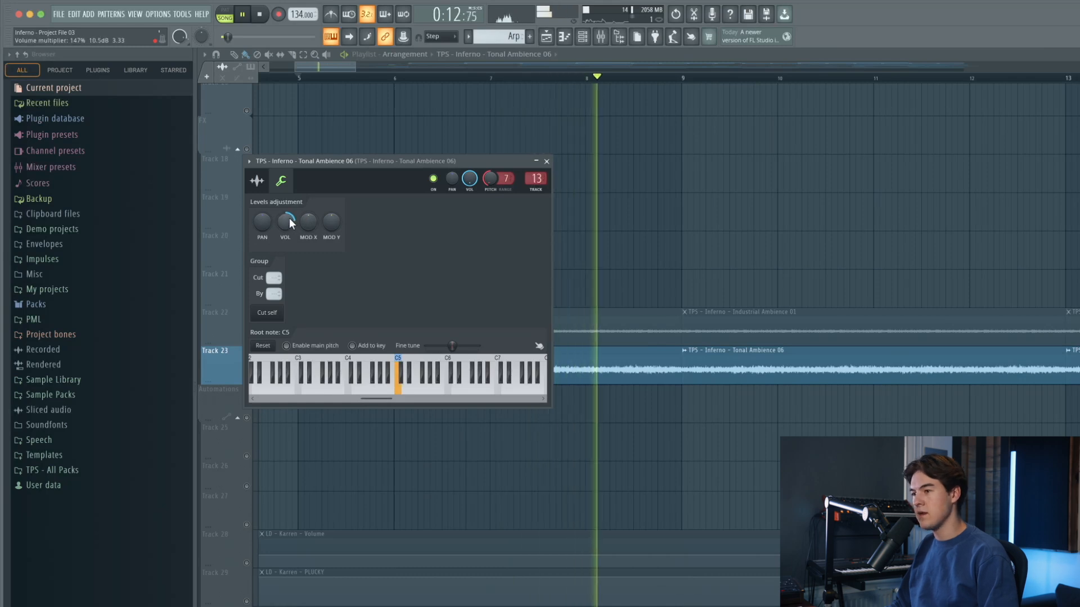
left_click_drag(288, 220, 288, 246)
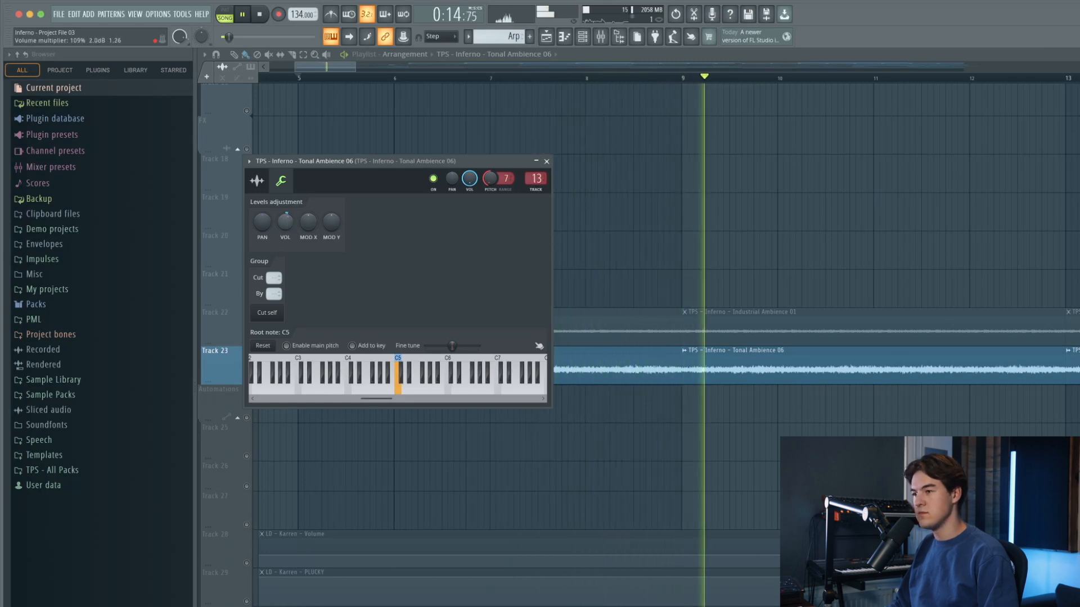
left_click_drag(469, 179, 469, 213)
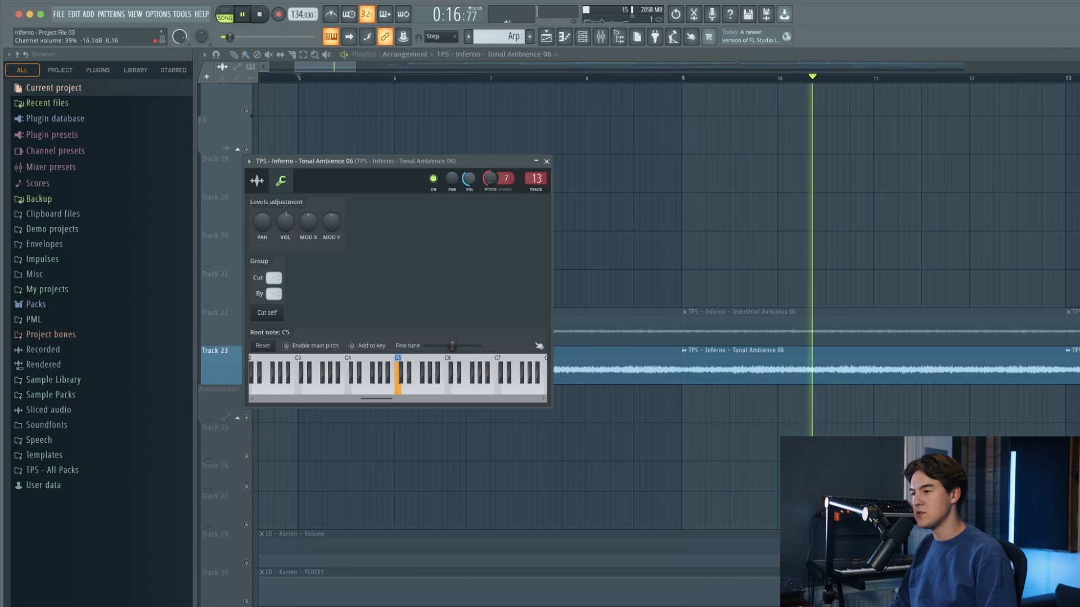
- Close the Tonal Ambience 06 settings, solo Track 20, and play Uplifter 01 from just before bar 20
left_click(546, 161)
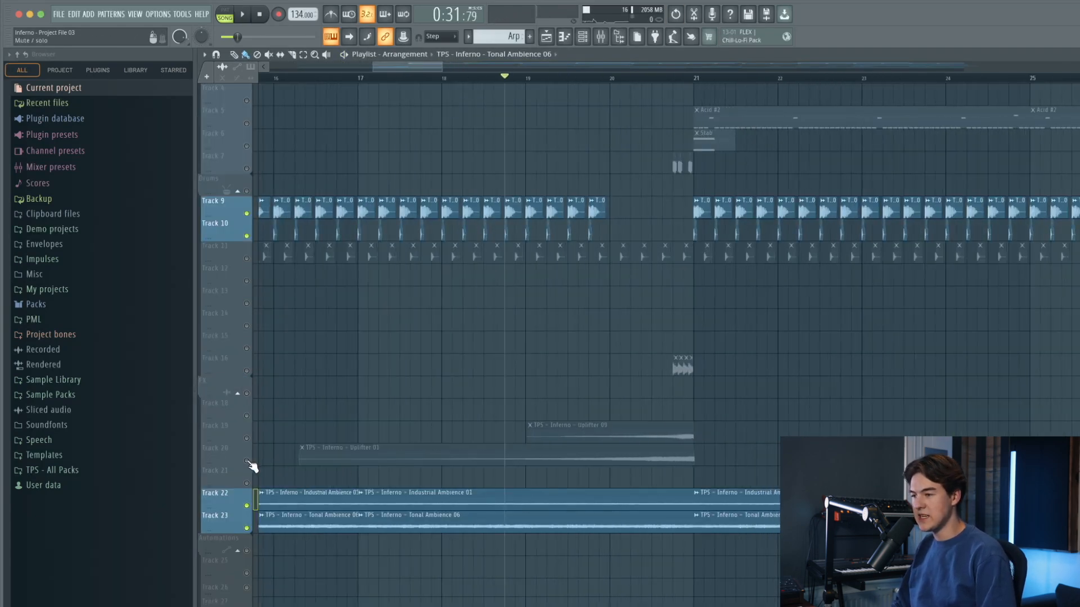
left_click(252, 466)
scroll(623, 453, "up", 2)
left_click(585, 78)
key("space")
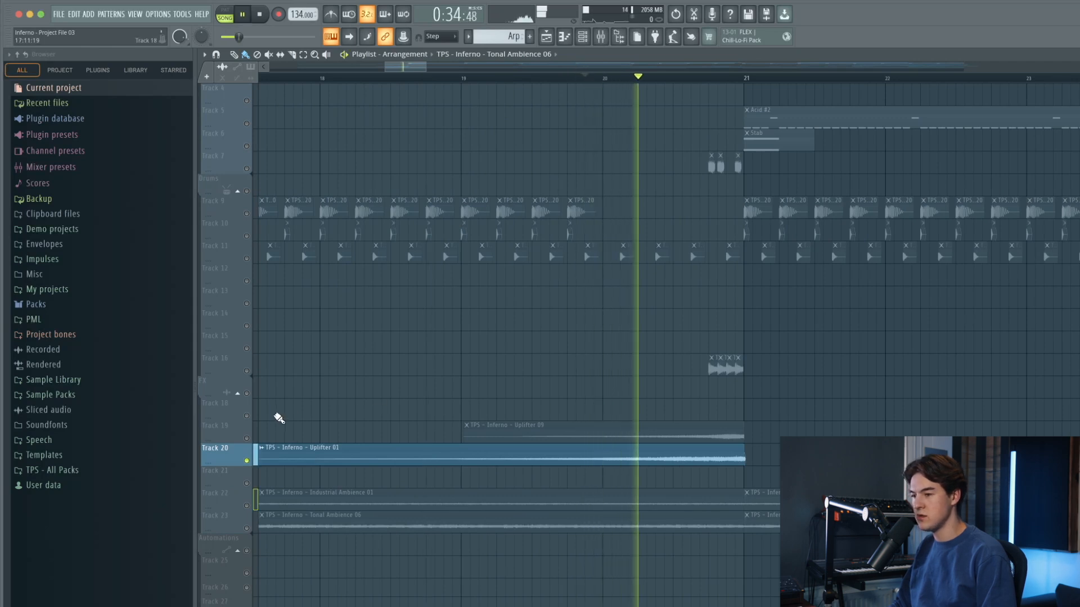
- Solo Track 19 to hear Uplifter 09, add Track 20 to the solo, and stop playback
left_click(251, 440)
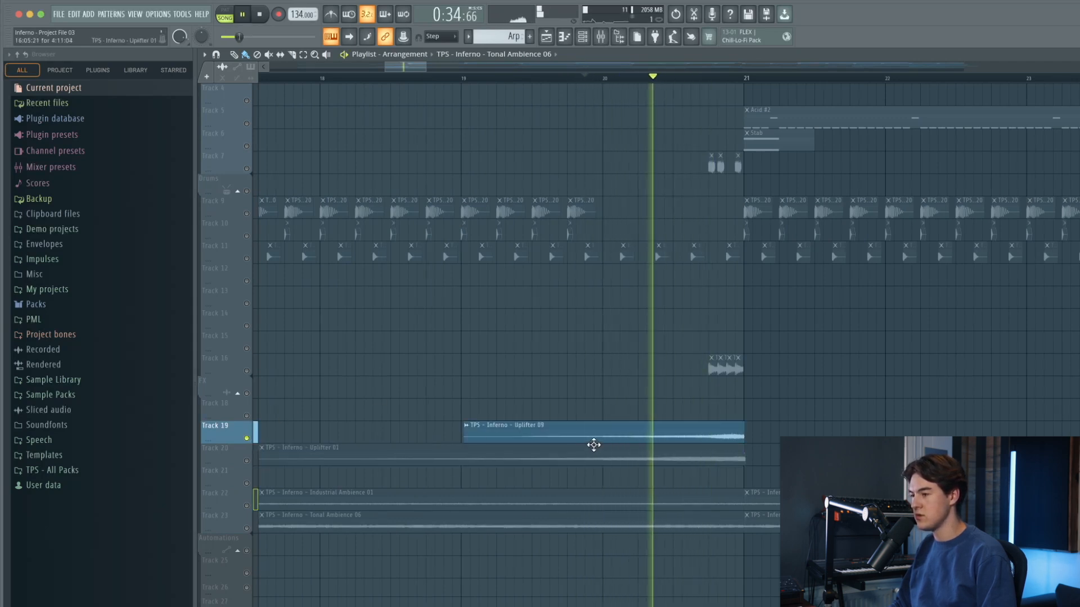
left_click(251, 460, "ctrl")
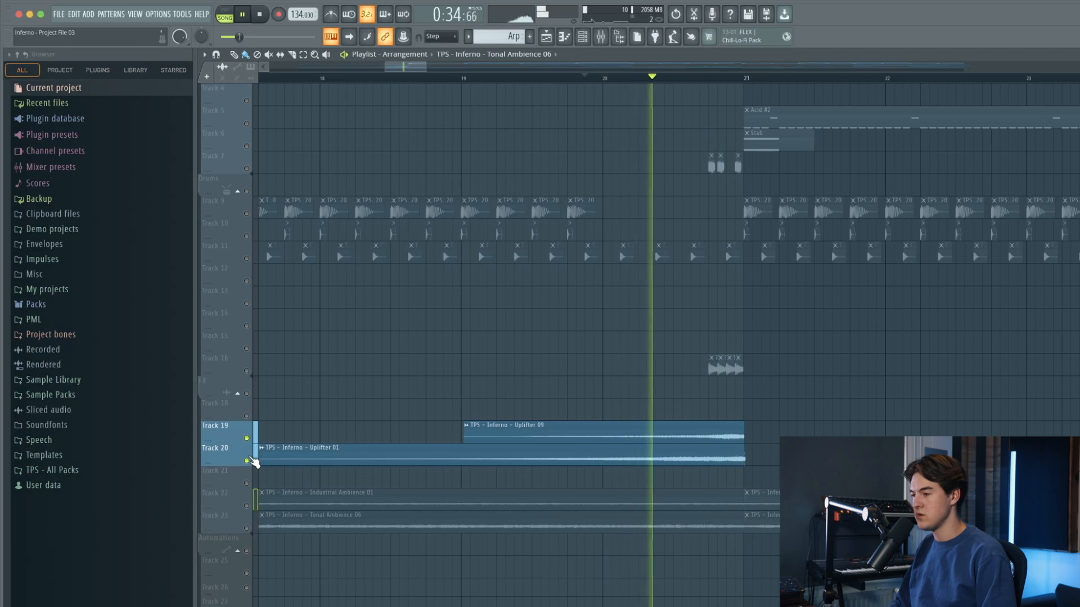
key("space")
- Play the soloed Tracks 19 and 20 from before bar 53 to hear Uplifter 03 lead into Downlifter 08
scroll(497, 343, "down", 8)
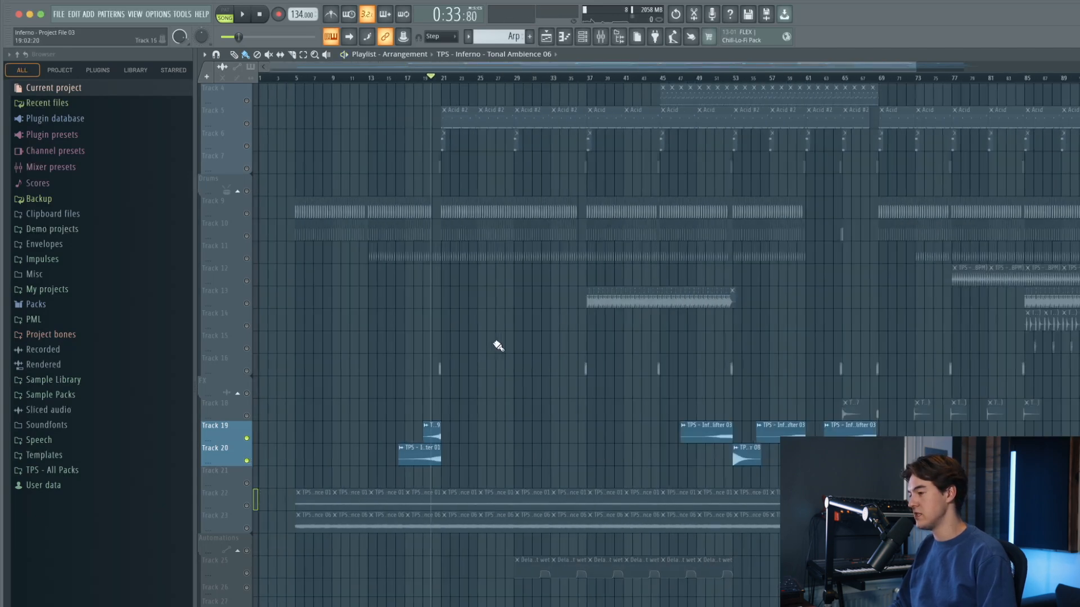
scroll(723, 89, "up", 8)
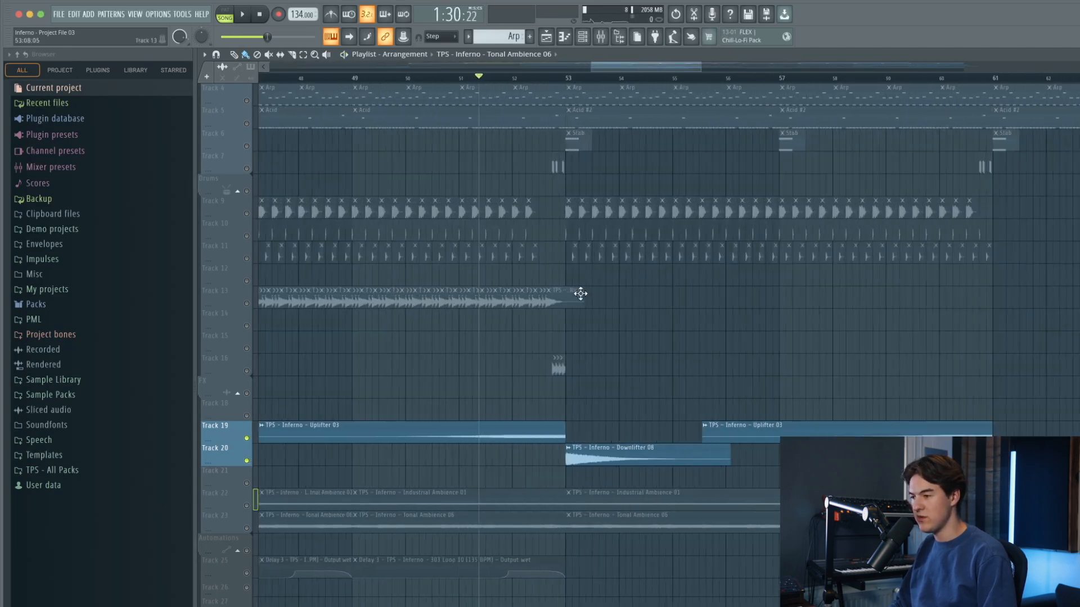
key("space")
- Play the soloed Vocals track from bar 61 and stop playback
scroll(612, 405, "up", 2)
scroll(617, 417, "down", 4)
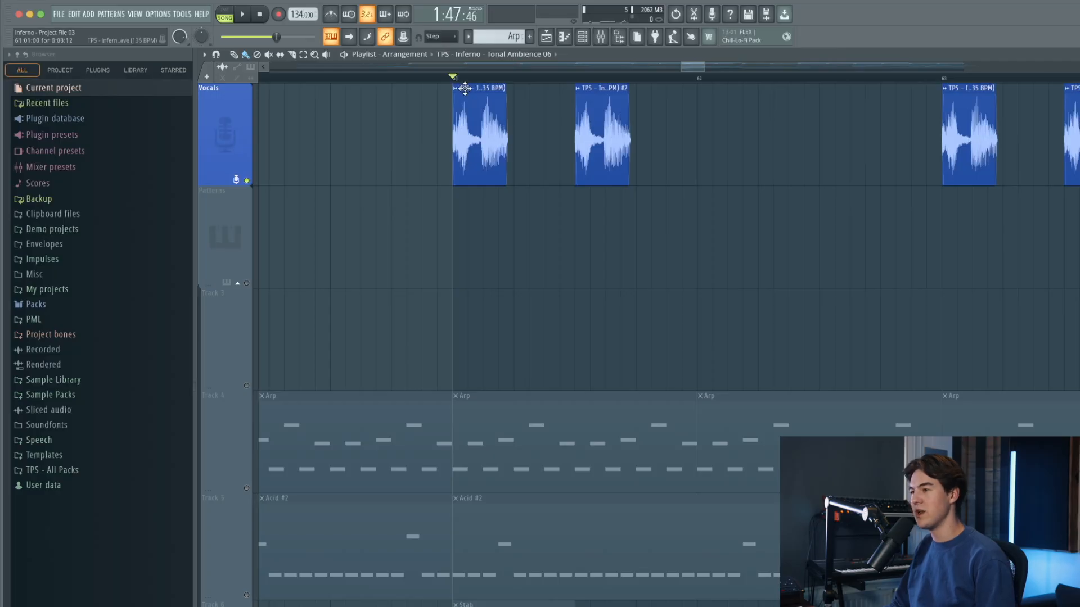
key("space")
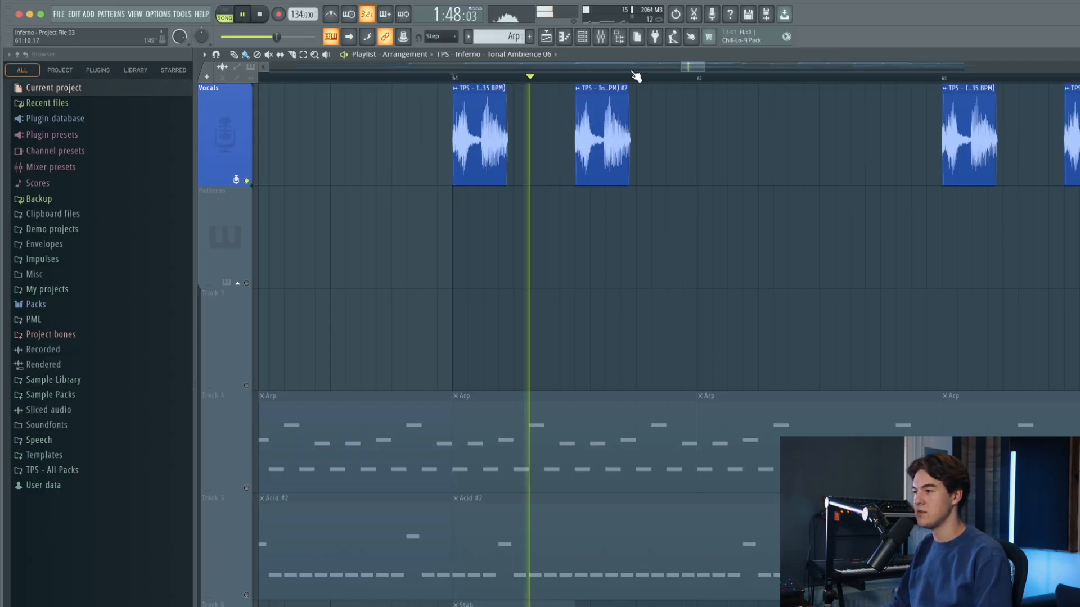
left_click_drag(693, 66, 703, 68)
key("space")
- Play the repeated vocal clips around bar 63 in short passes on the soloed Vocals track
scroll(621, 110, "down", 5)
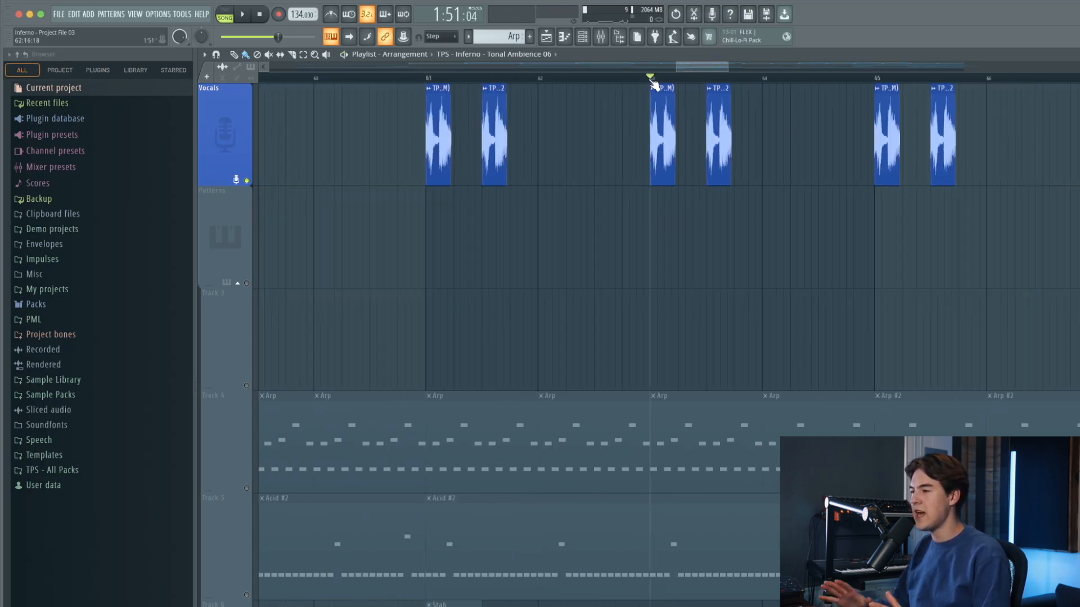
key("space")
key("space")
scroll(458, 126, "up", 3)
key("space")
key("space")
- Replay the pair of Deutsches Techno Rave (135 BPM) vocal clips from bar 61 and stop playback
double_click(876, 119)
key("space")
right_click(855, 250)
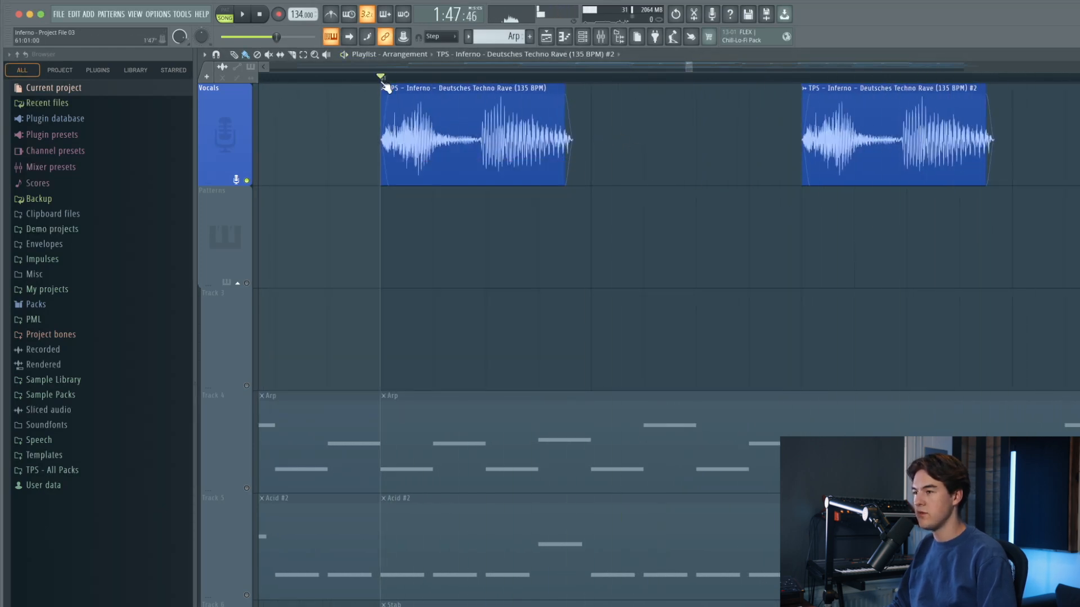
scroll(385, 86, "down", 5)
scroll(535, 152, "down", 3)
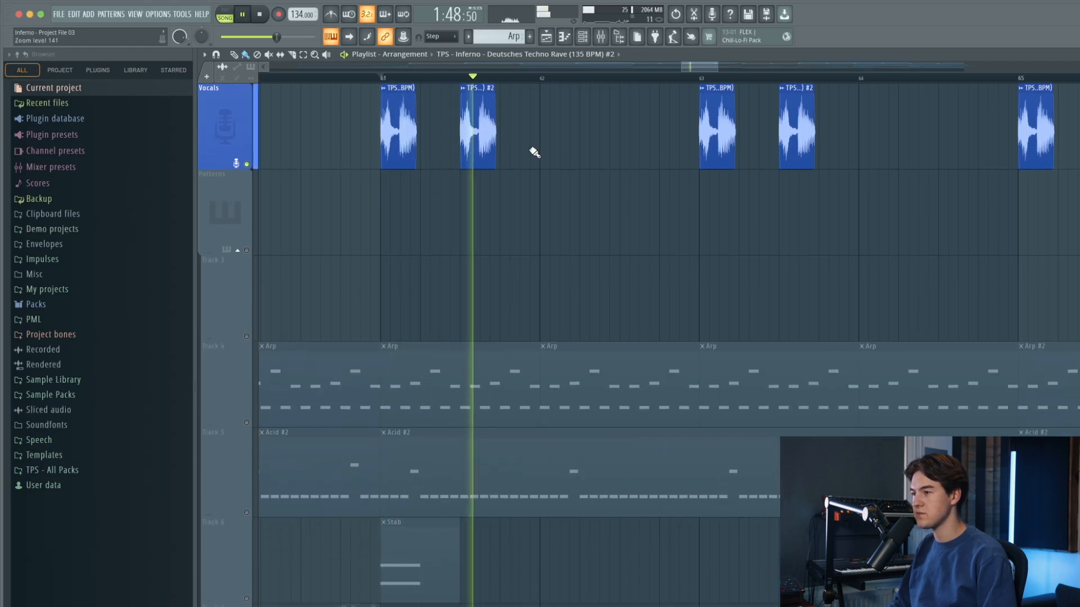
key("space")
- Open the vocal's mixer track and review its Pitch Shifter and CamelCrusher effects one after the other
left_click(609, 42)
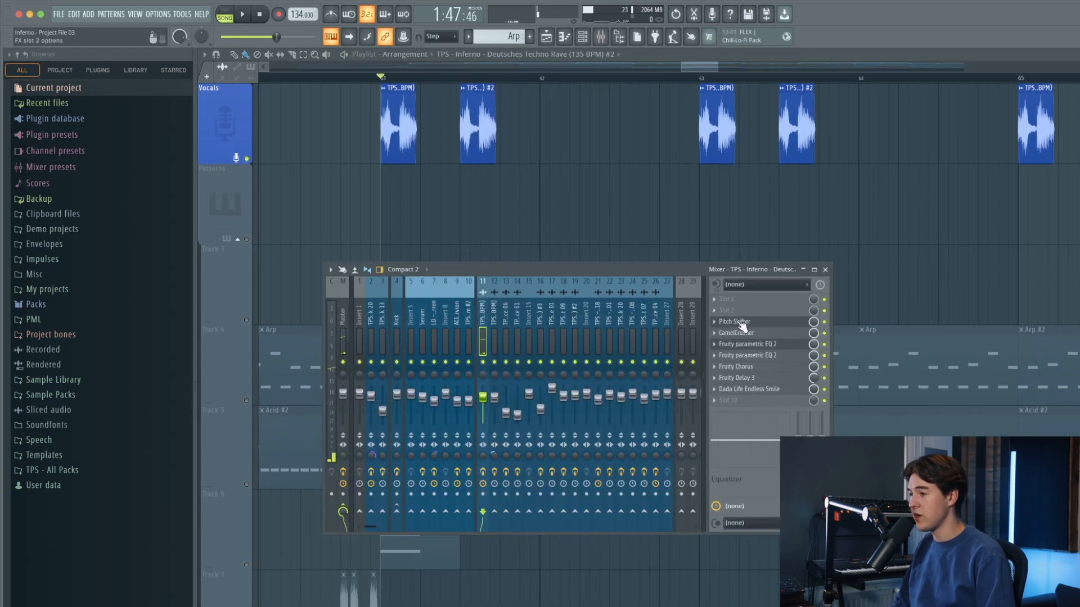
left_click(787, 322)
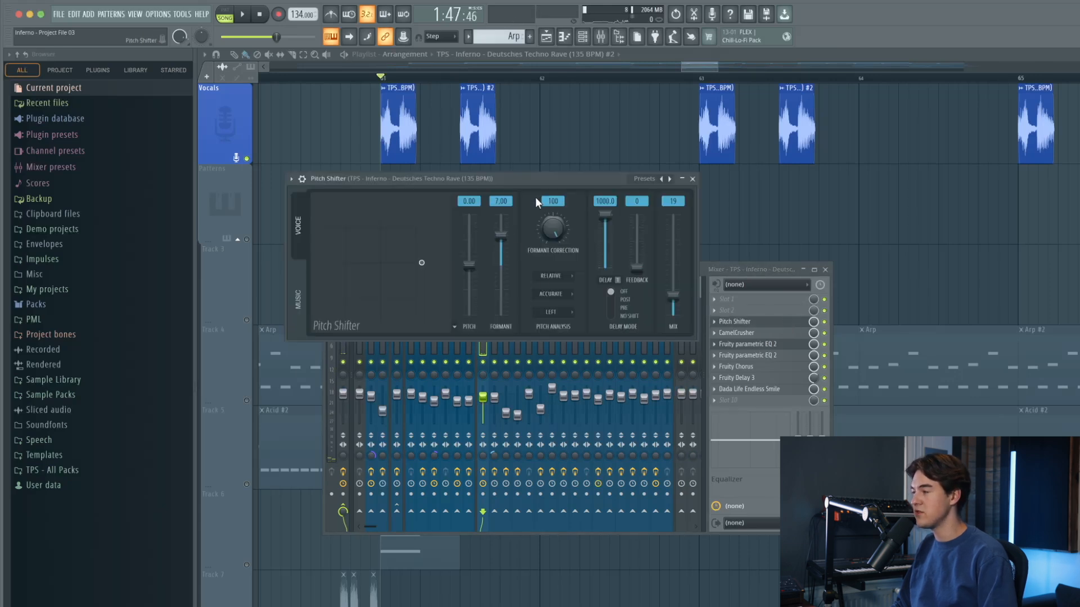
left_click(693, 179)
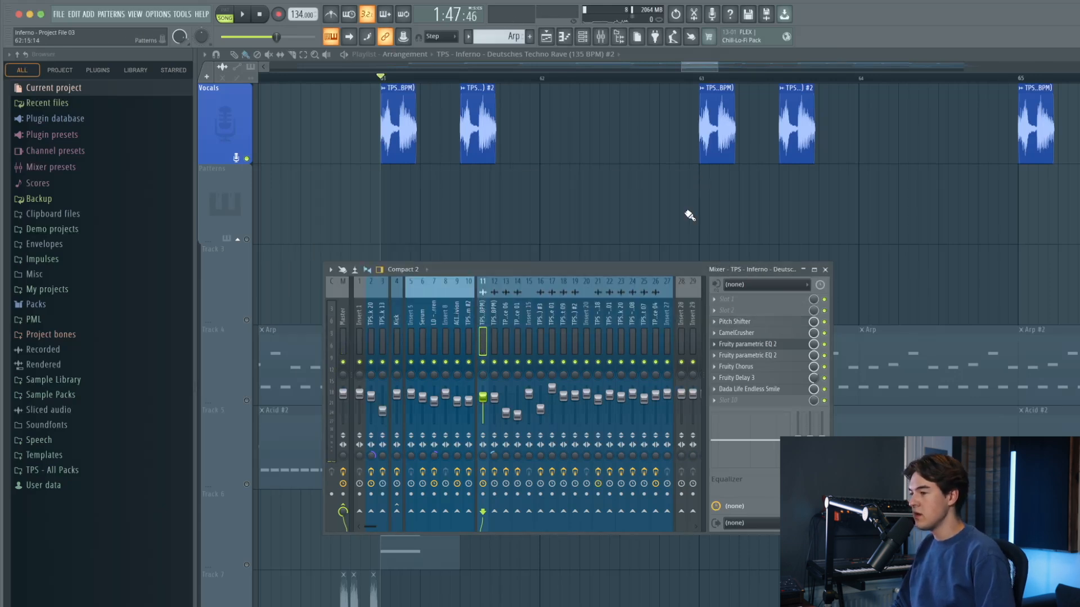
left_click(793, 335)
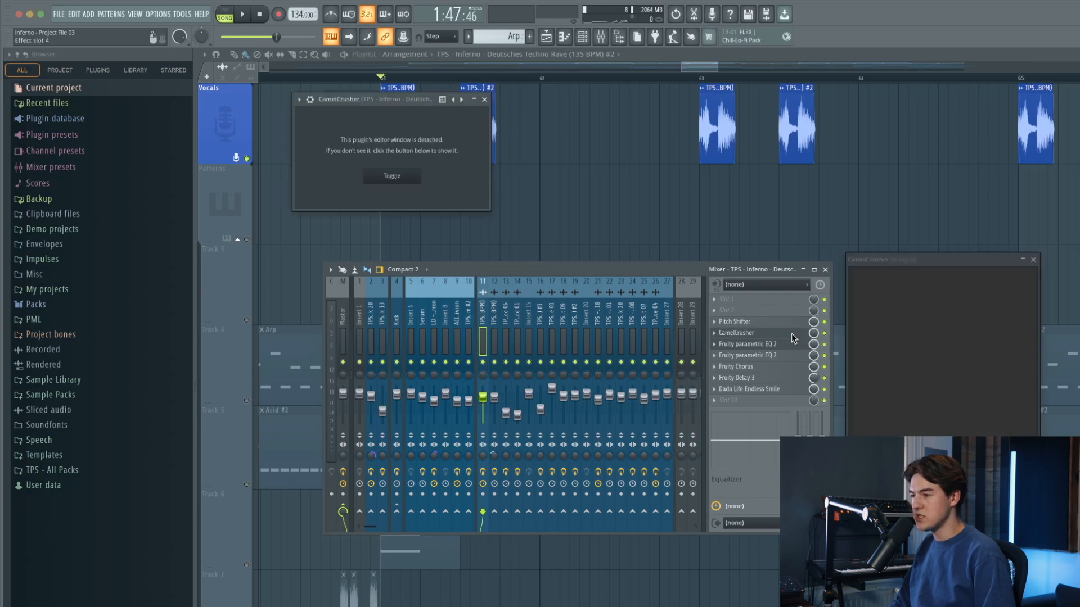
left_click(1033, 259)
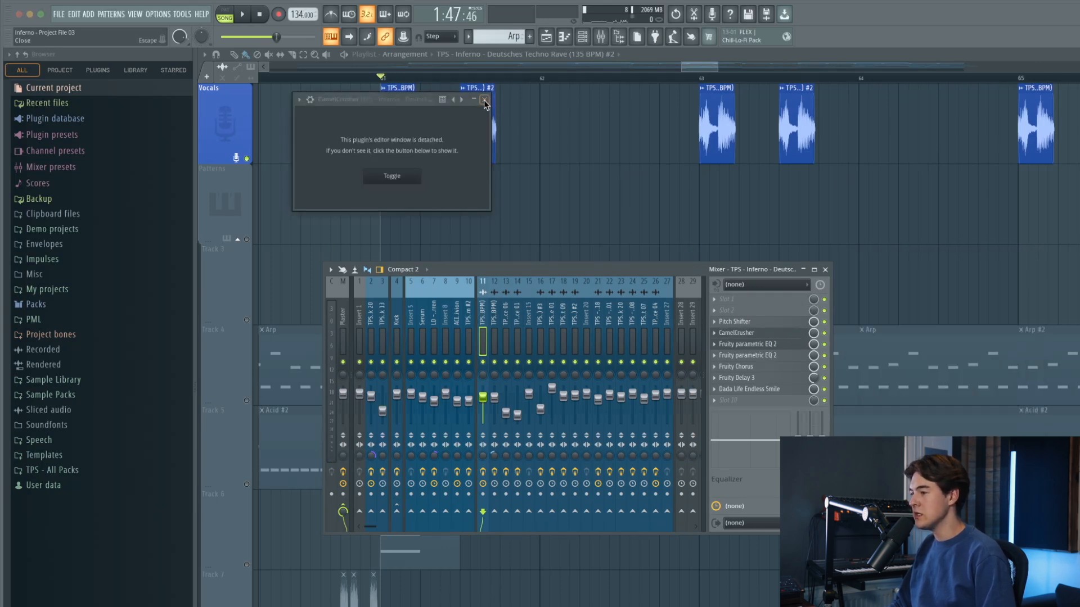
left_click(484, 100)
- Examine the curve of the vocal's first Fruity Parametric EQ 2, including during playback, and close it
left_click(779, 345)
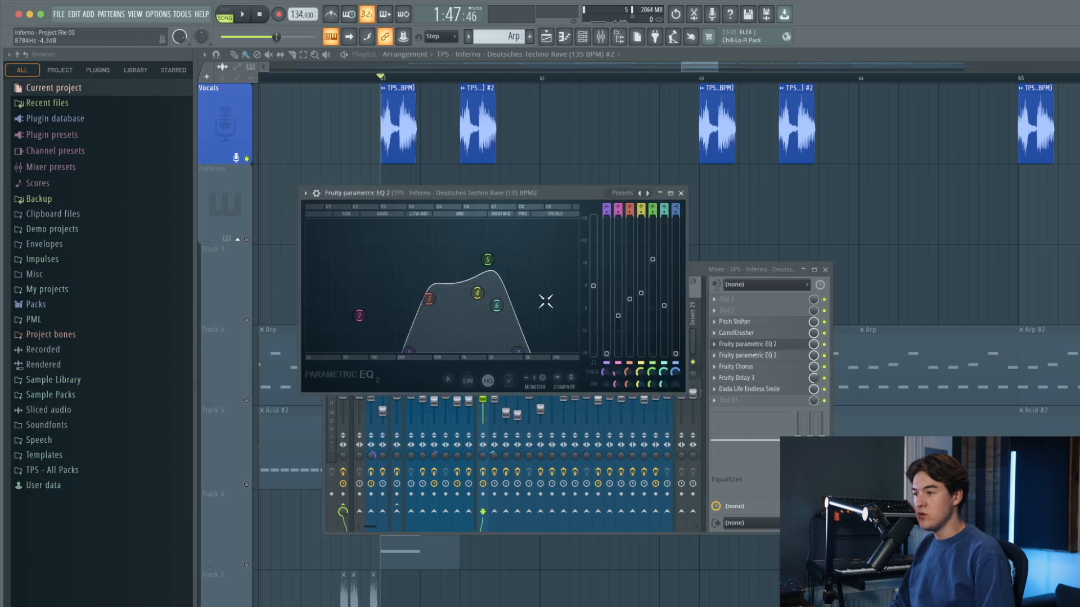
left_click(683, 195)
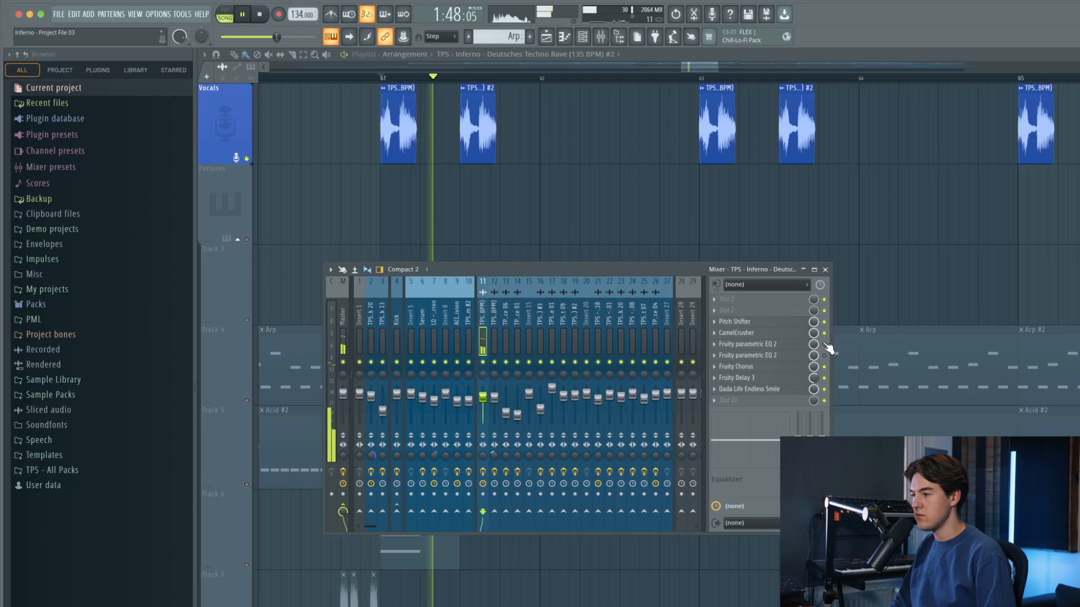
left_click(788, 345)
key("space")
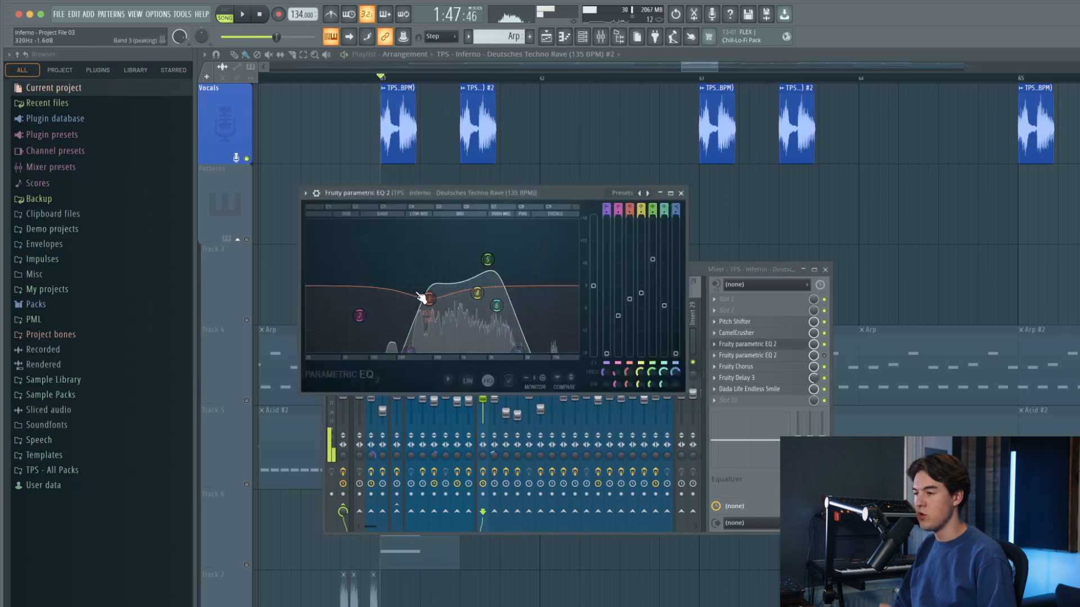
left_click(682, 194)
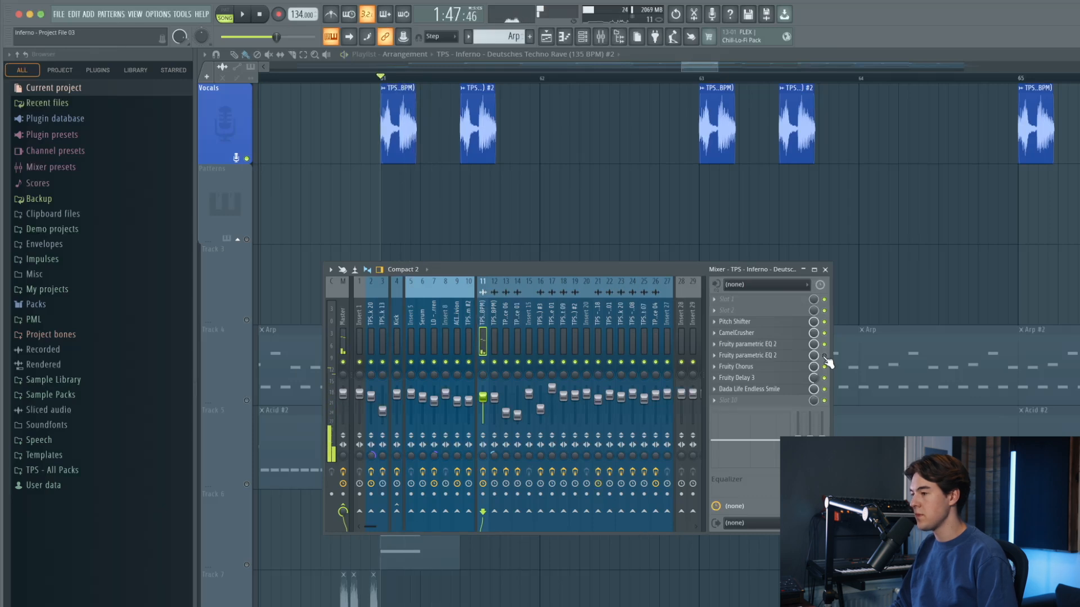
- Open the vocal's second Fruity Parametric EQ 2 and try lowering its band 7 low-pass cutoff to 428 Hz
left_click(784, 358)
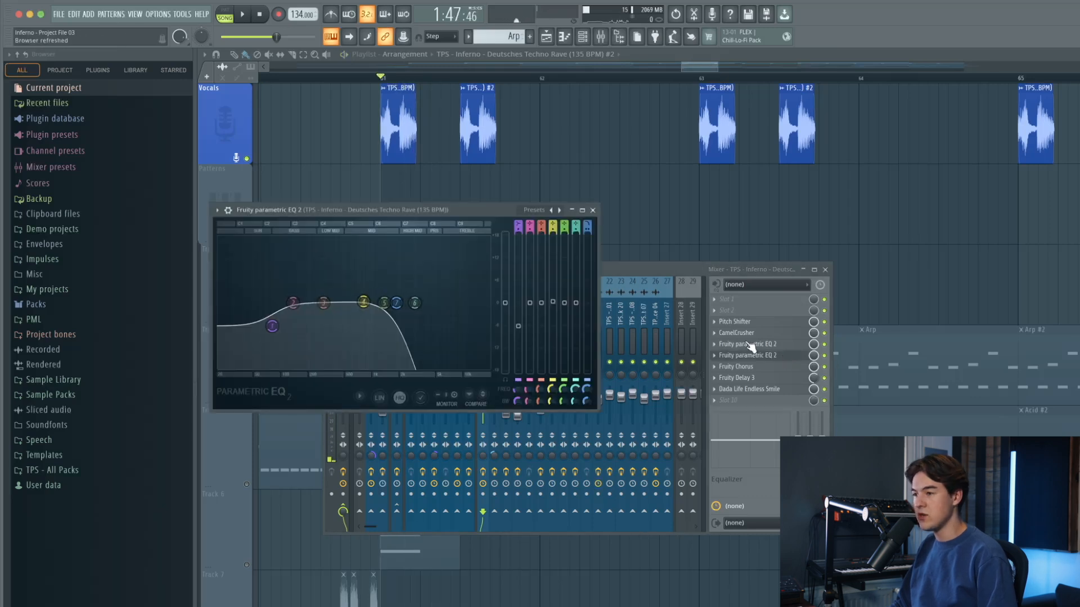
left_click_drag(359, 210, 431, 251)
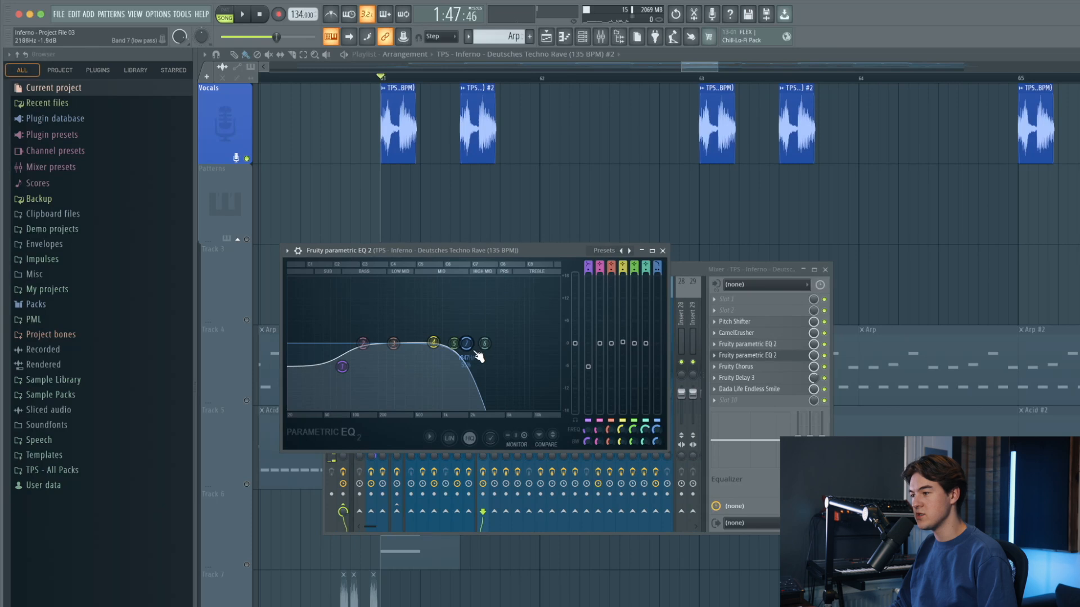
left_click_drag(472, 353, 465, 353)
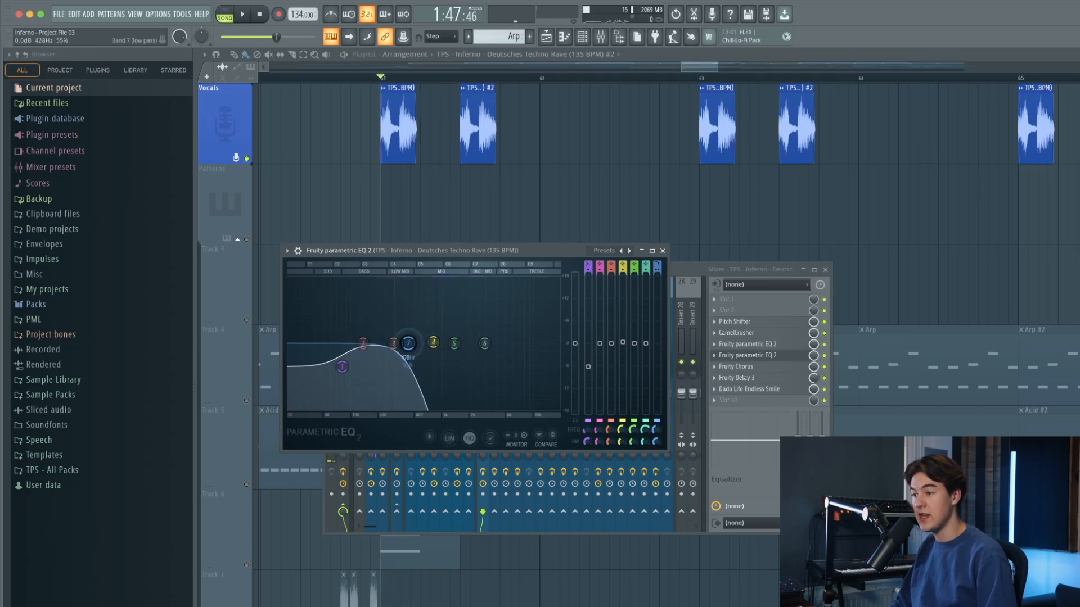
- Sweep the second EQ's low-pass cutoff upward while the vocal plays, restore its original curve, and close the EQ
key("space")
left_click_drag(412, 343, 543, 343)
key("space")
key("space")
key("space")
key("space")
key("space")
key("space")
key("space")
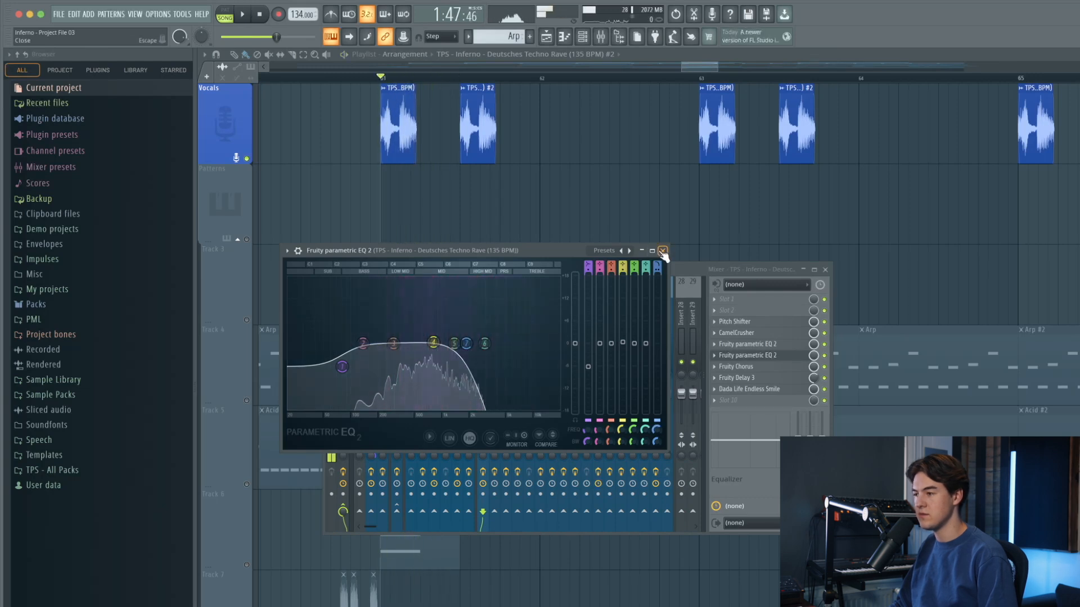
left_click(662, 251)
- Review the vocal's Fruity Chorus and Fruity Delay 3 effects during playback, closing each one
left_click(790, 367)
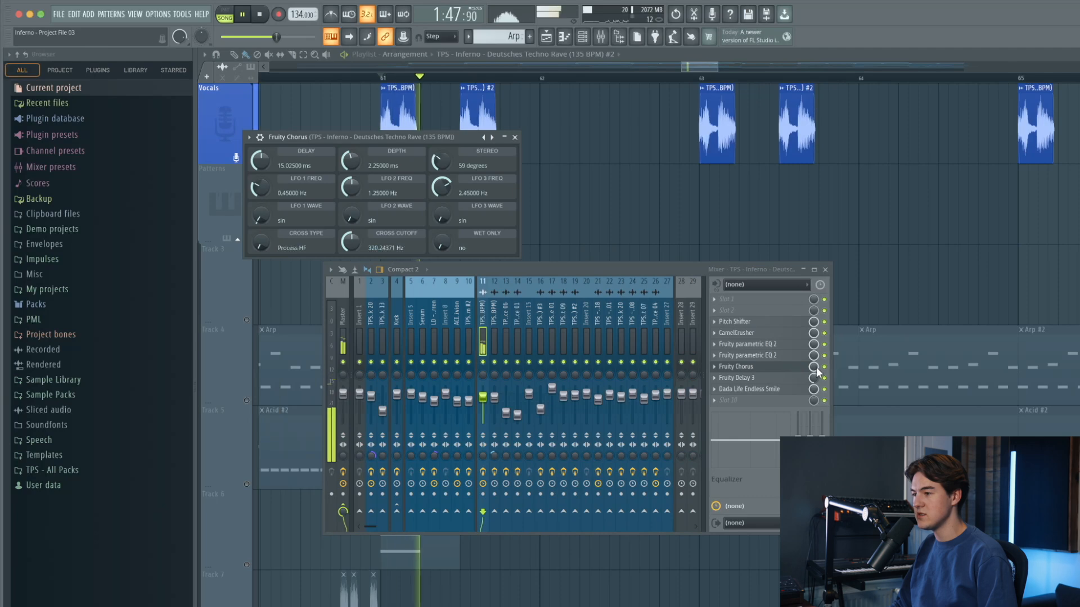
left_click(515, 137)
left_click(736, 378)
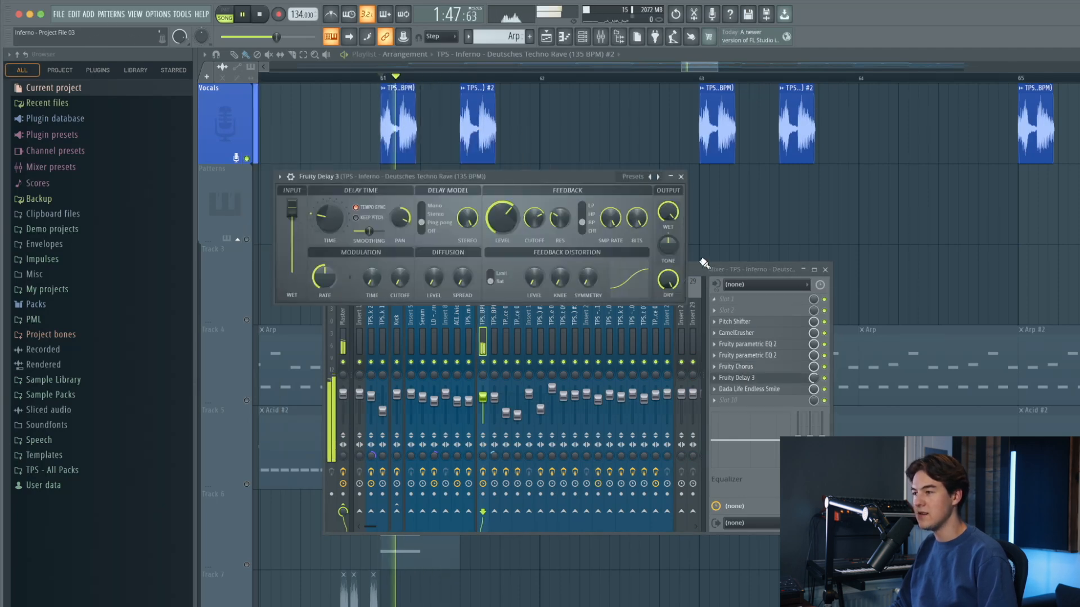
left_click(681, 177)
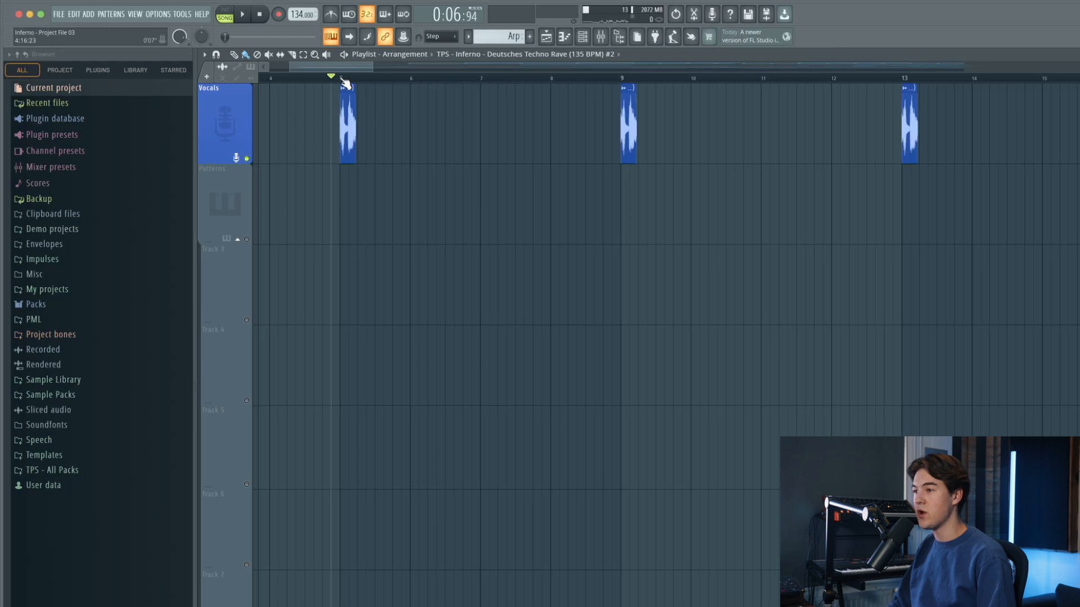
- Play the soloed vocal hits just before bars 9, 13 and 17 in turn
left_click_drag(372, 72, 425, 72)
left_click(480, 79)
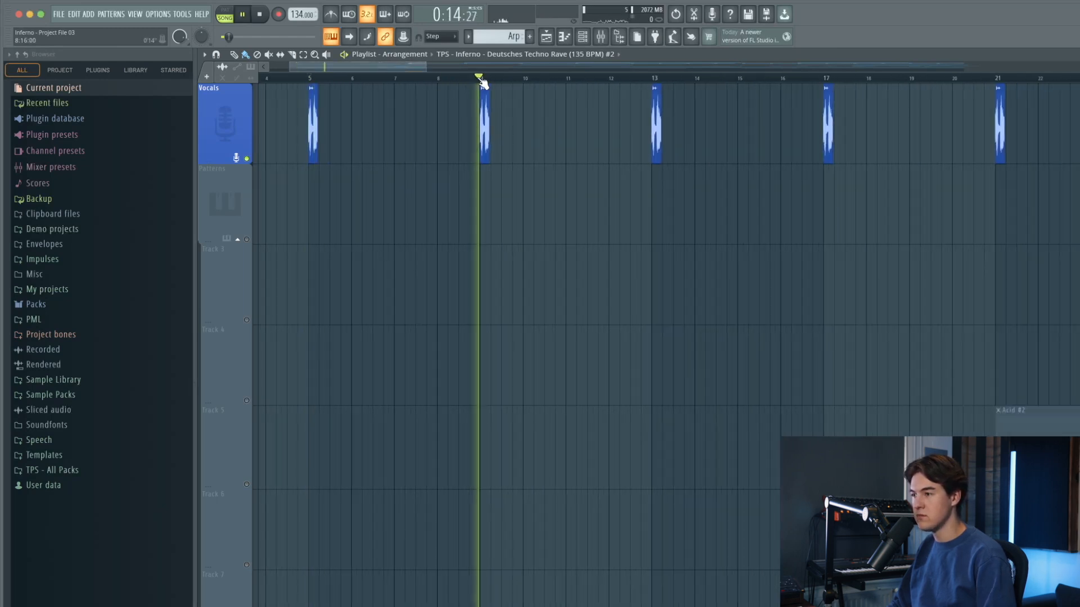
left_click(647, 78)
left_click_drag(431, 66, 477, 68)
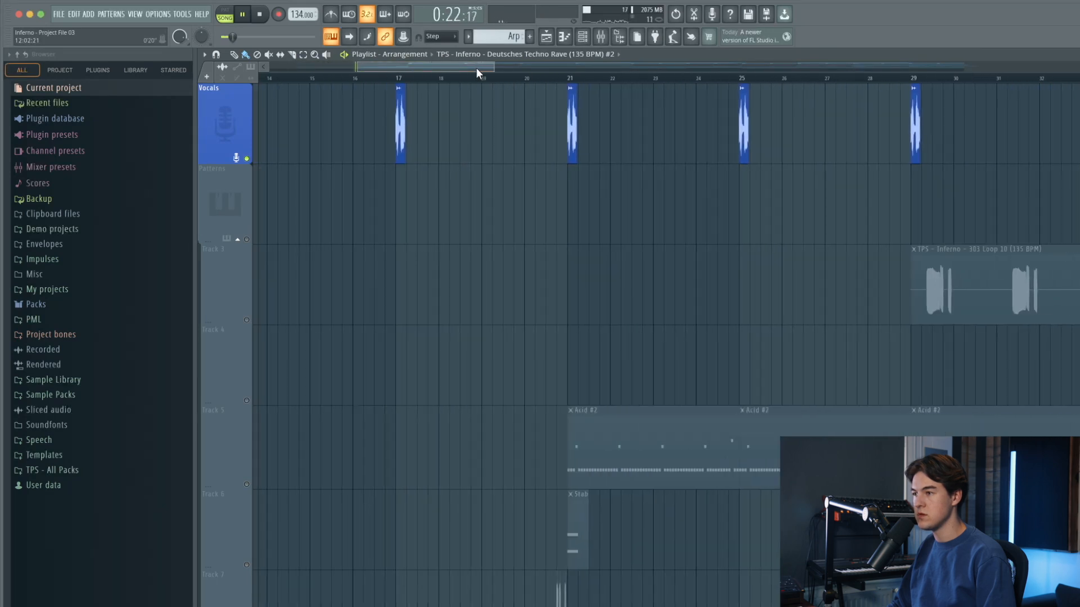
left_click(531, 78)
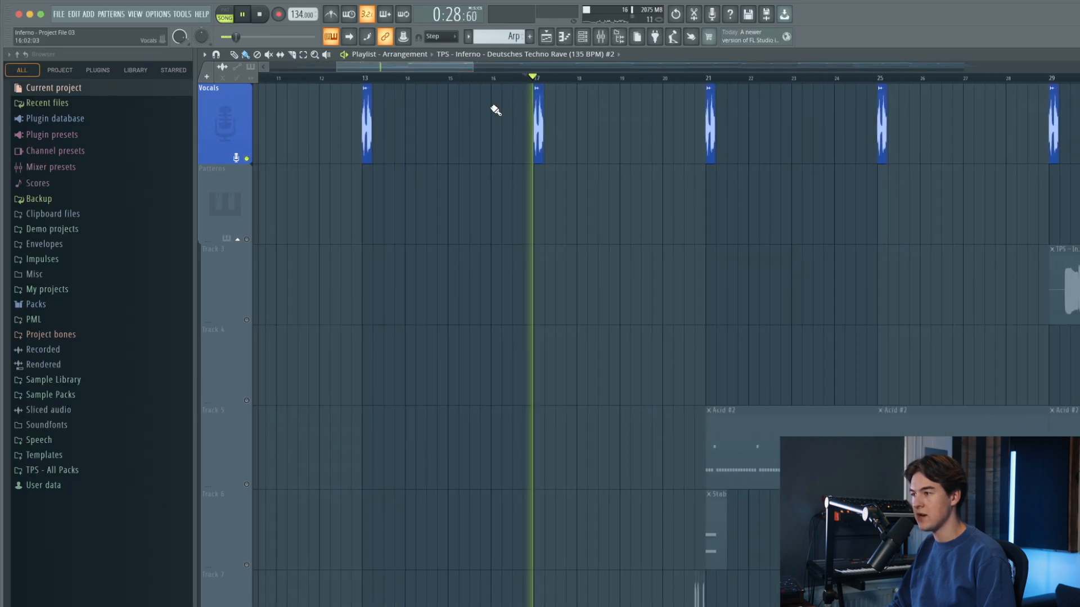
- Unsolo the Vocals track and play the full arrangement from just before bar 17
right_click(247, 159)
key("space")
key("space")
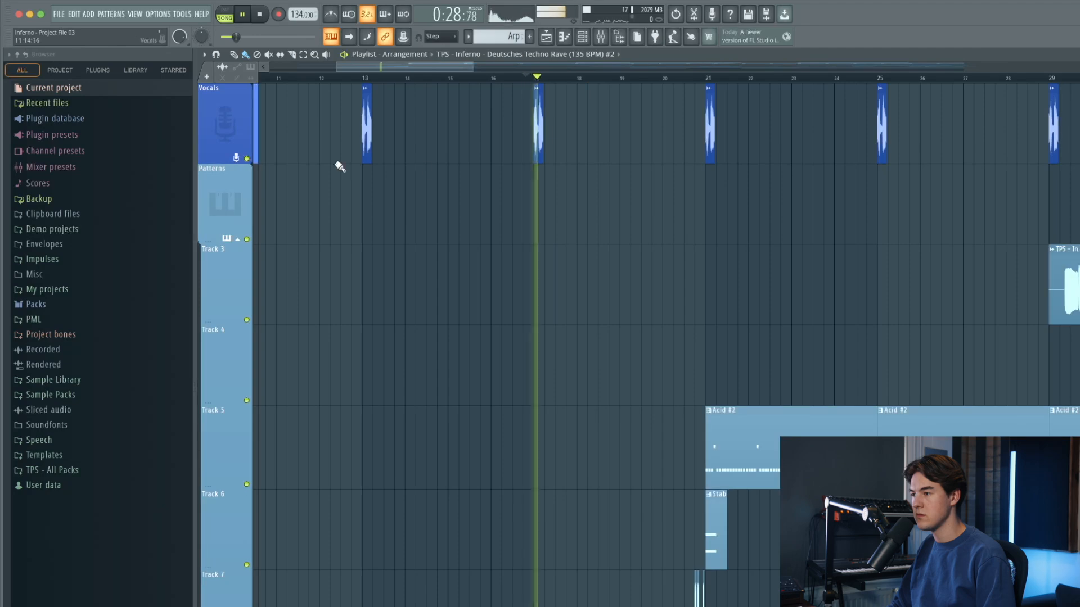
- Play the full arrangement with the vocals from bars 21, 25 and 69 in turn
left_click(707, 79)
scroll(710, 89, "down", 4)
scroll(575, 127, "up", 4)
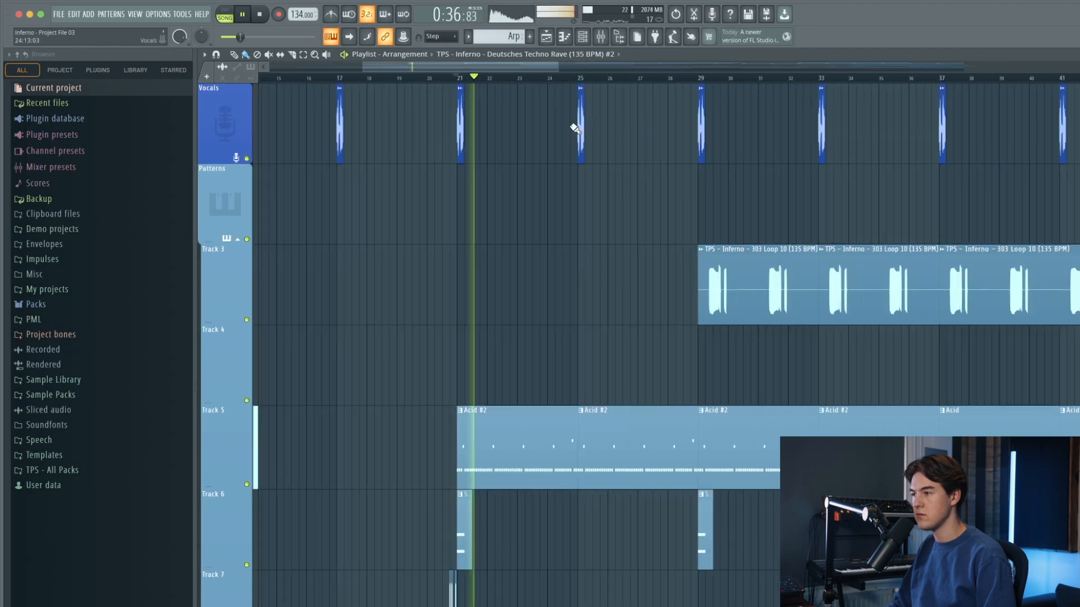
left_click(587, 79)
scroll(535, 108, "down", 5)
left_click(747, 79)
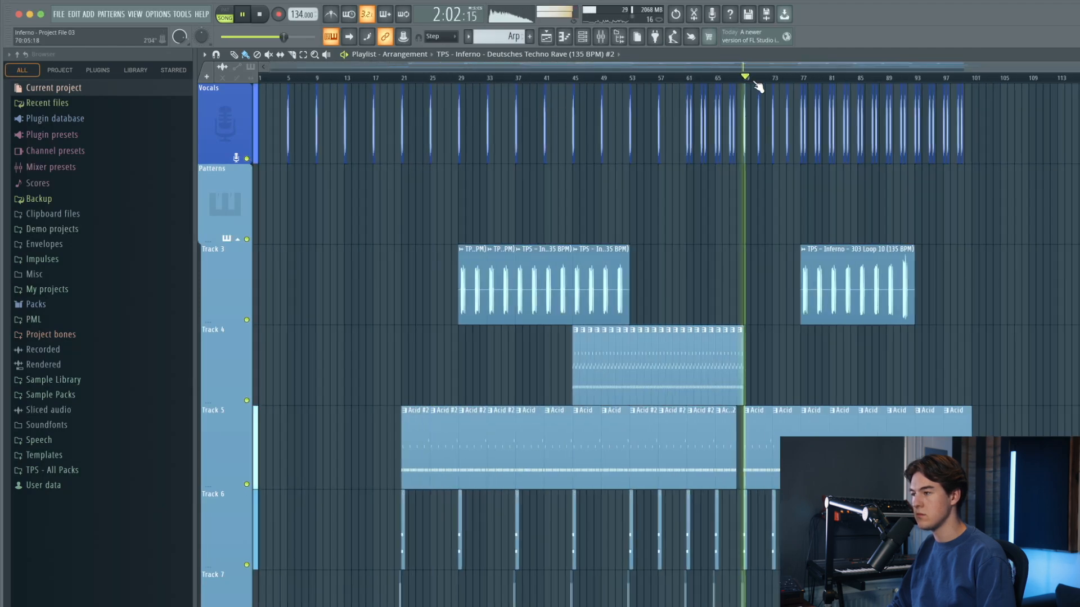
scroll(827, 120, "up", 6)
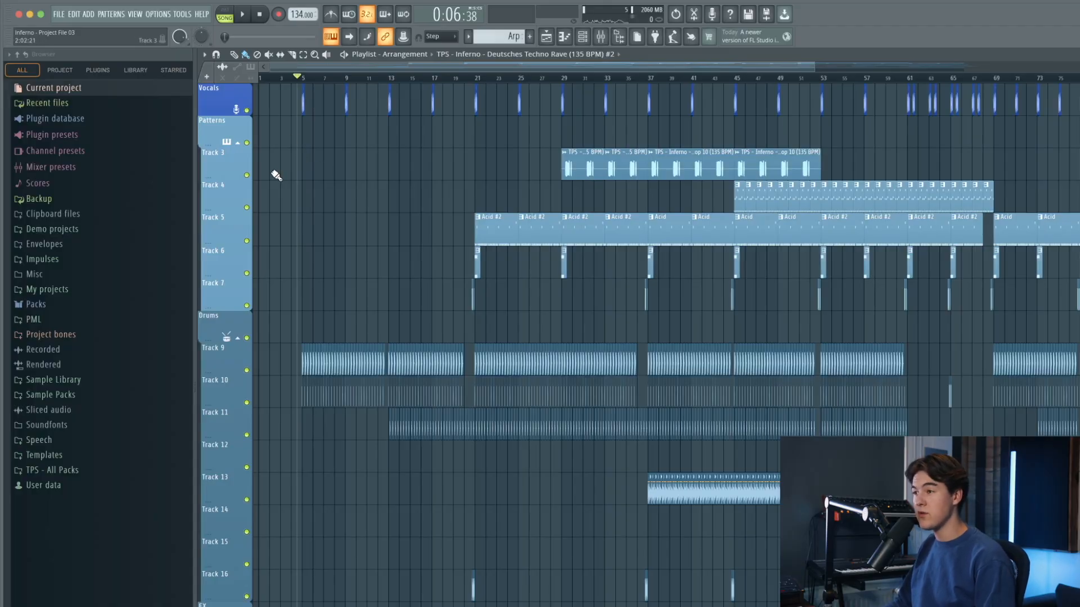
- Play the full arrangement from the start of the intro at bar 5
scroll(309, 173, "up", 6, "ctrl")
left_click_drag(381, 67, 386, 67)
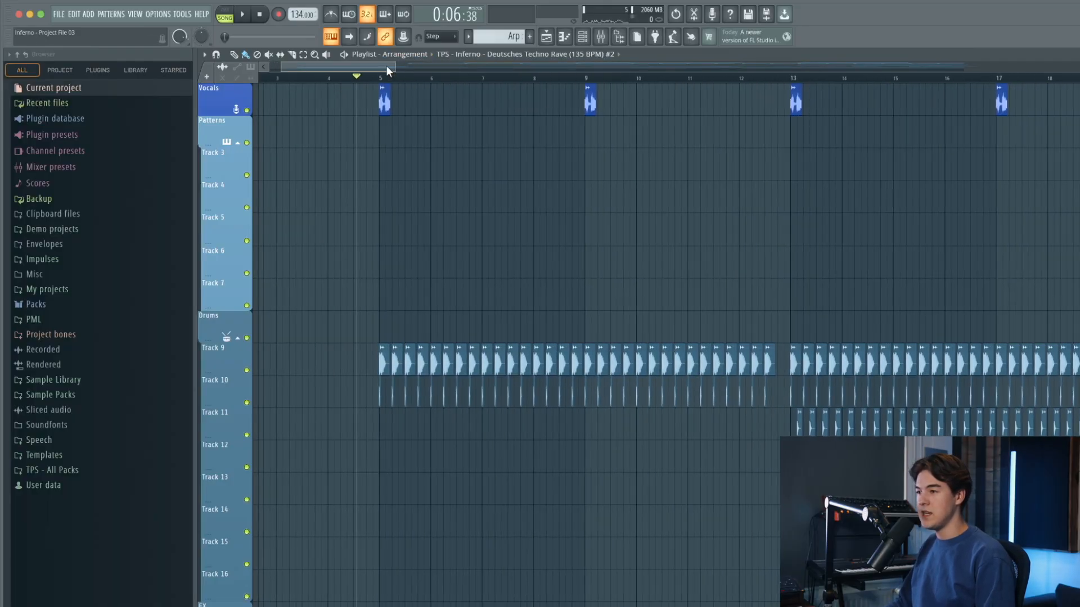
scroll(443, 147, "down", 3, "alt")
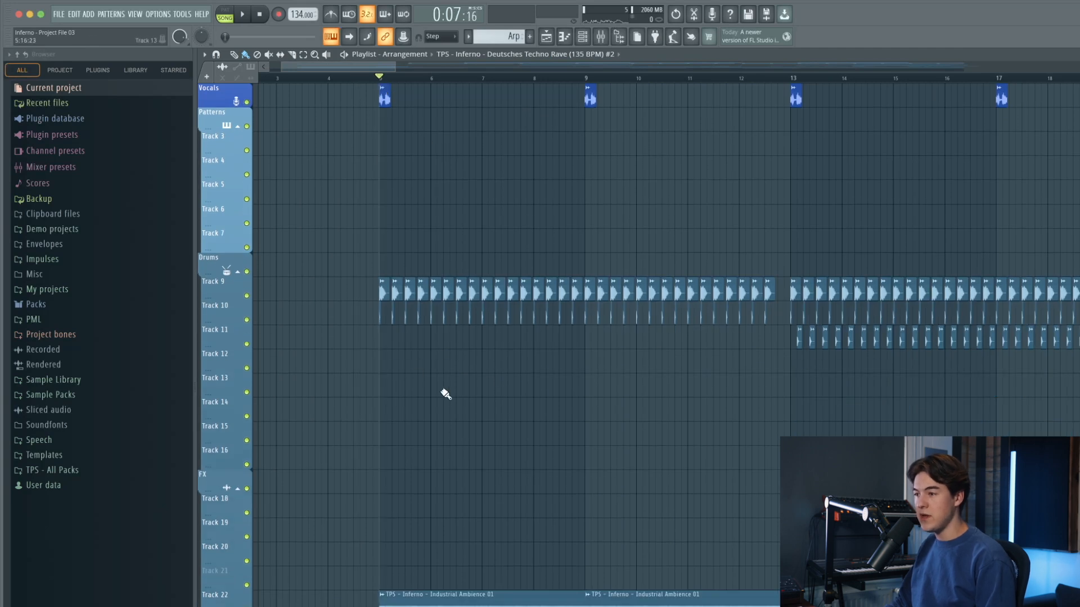
key("space")
left_click_drag(370, 66, 376, 66)
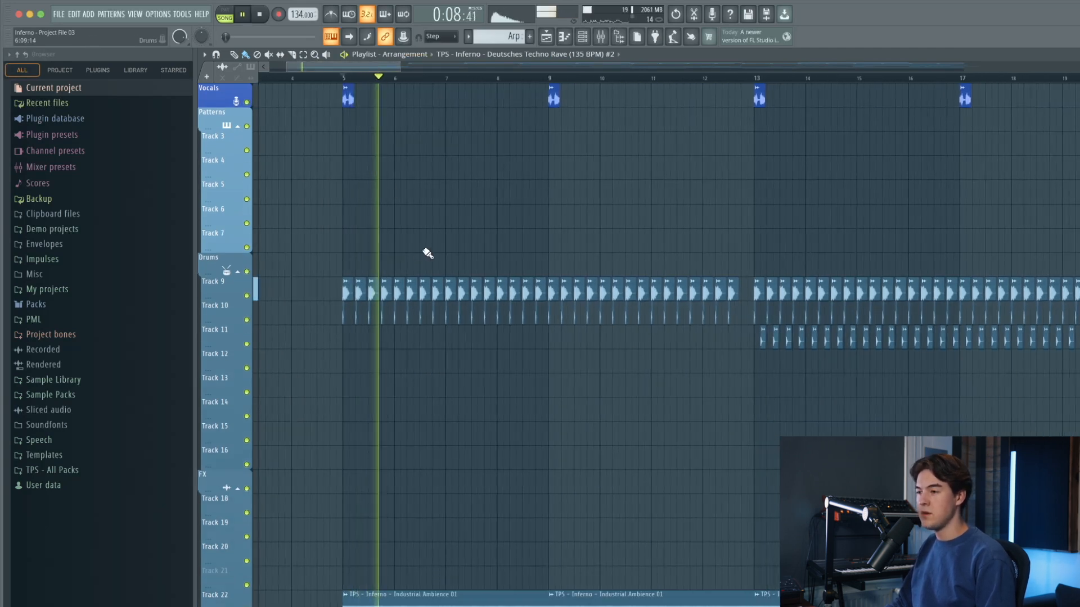
- Examine the automation clips during playback, focusing on the kick's Param. EQ 2 Band 1 frequency curve up to bar 13
scroll(422, 259, "down", 8)
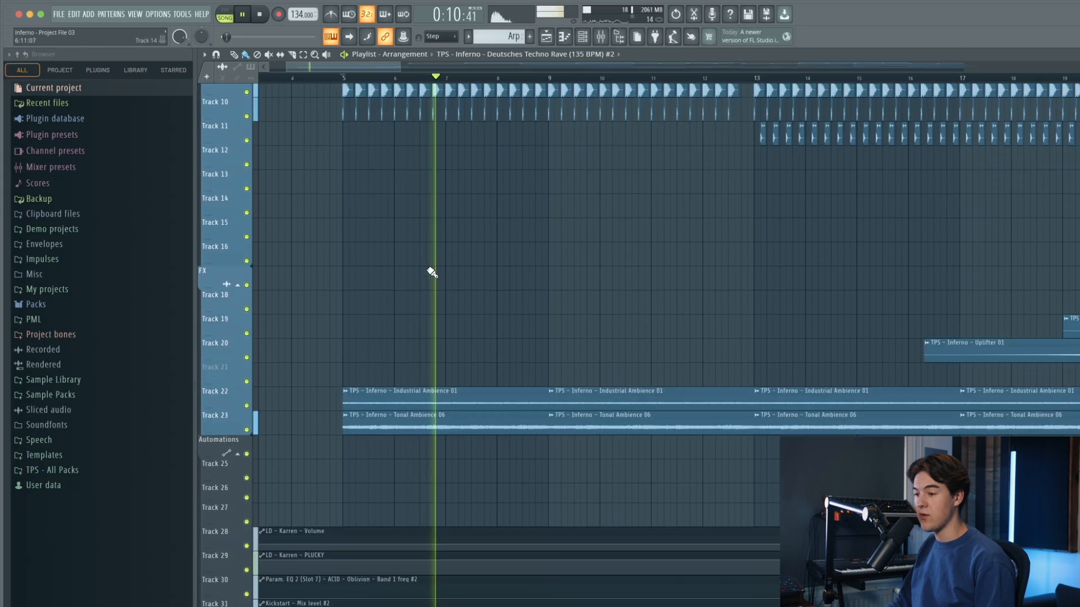
scroll(432, 273, "down", 2)
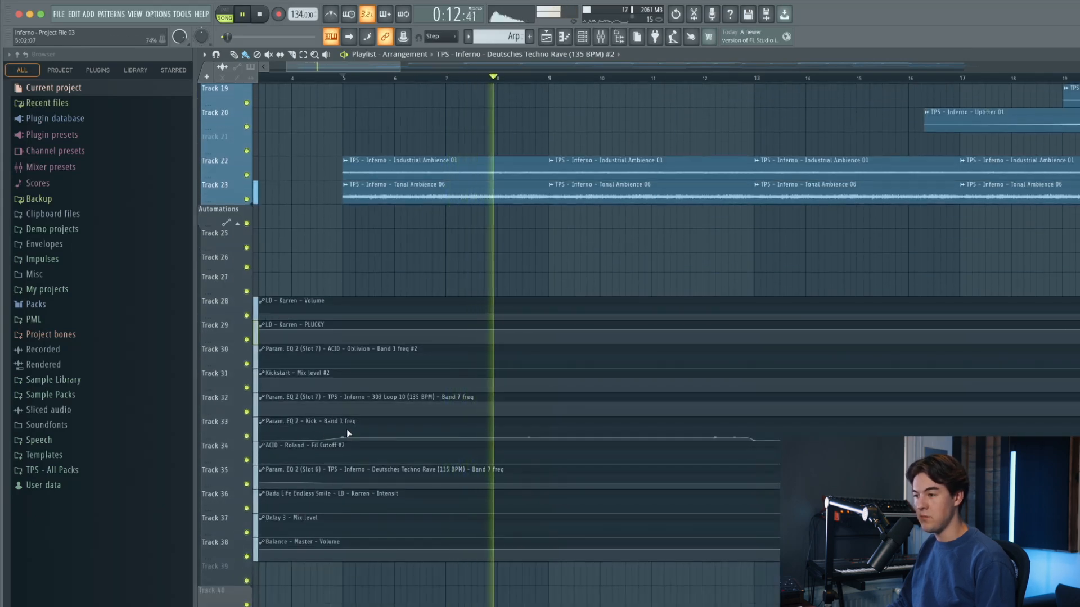
scroll(346, 430, "up", 3)
left_click_drag(349, 441, 346, 432)
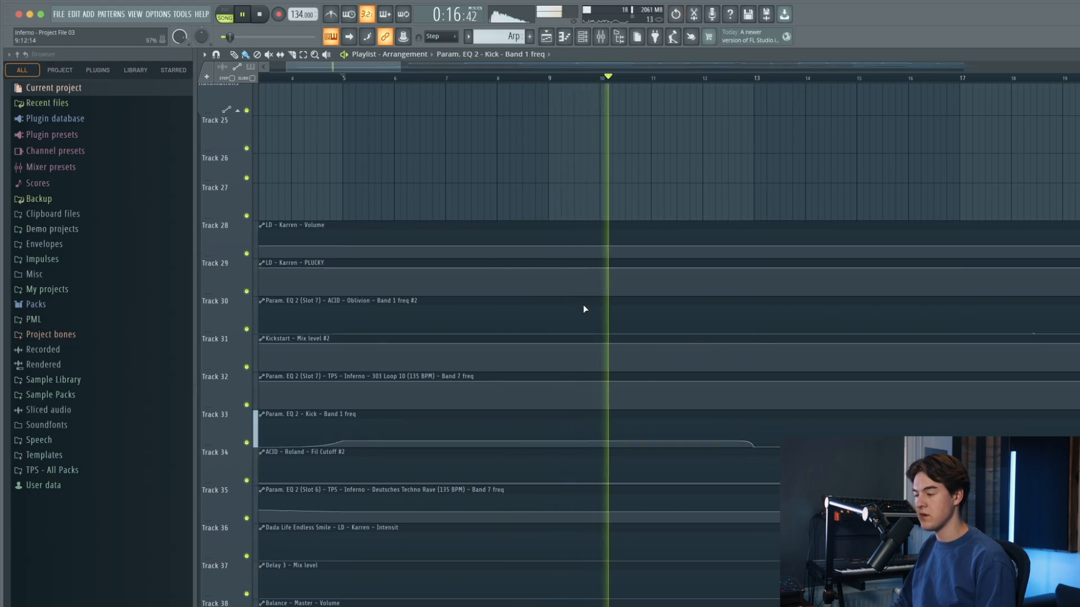
scroll(566, 314, "down", 4, "ctrl")
scroll(567, 314, "up", 1, "ctrl")
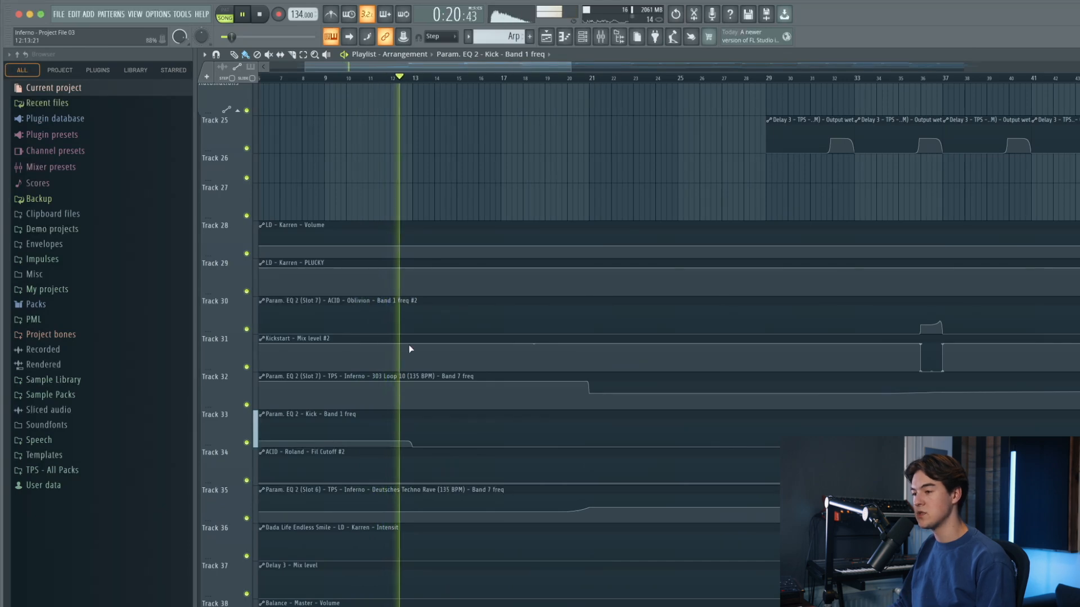
- Follow the playing intro's drum clips from bar 13 through the kick gap before bar 21
scroll(416, 337, "up", 8)
scroll(416, 338, "up", 1)
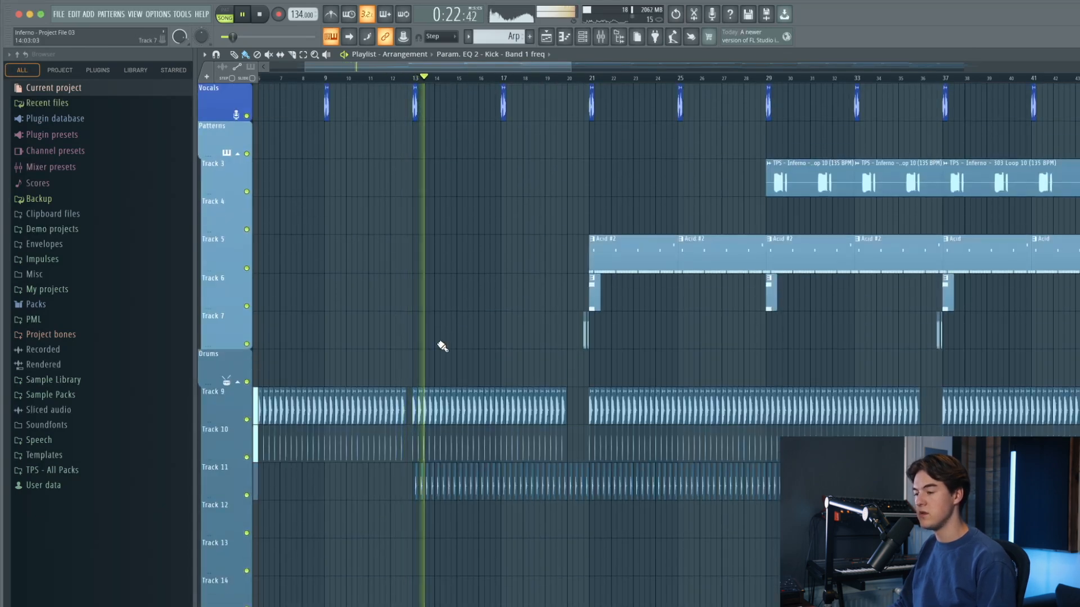
scroll(450, 388, "down", 3)
scroll(465, 366, "up", 5, "ctrl")
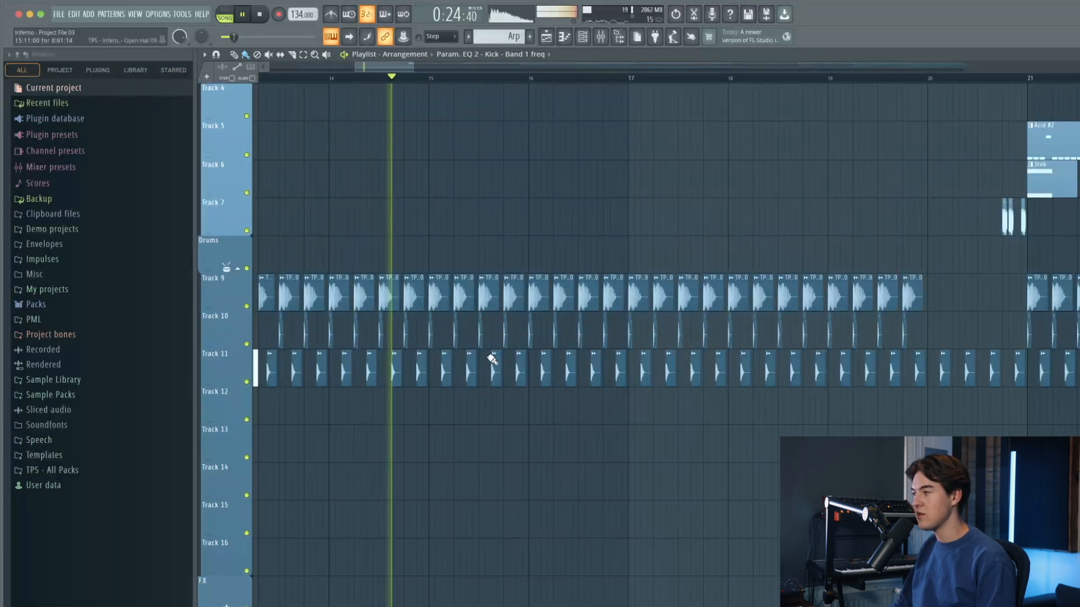
left_click_drag(397, 61, 425, 64)
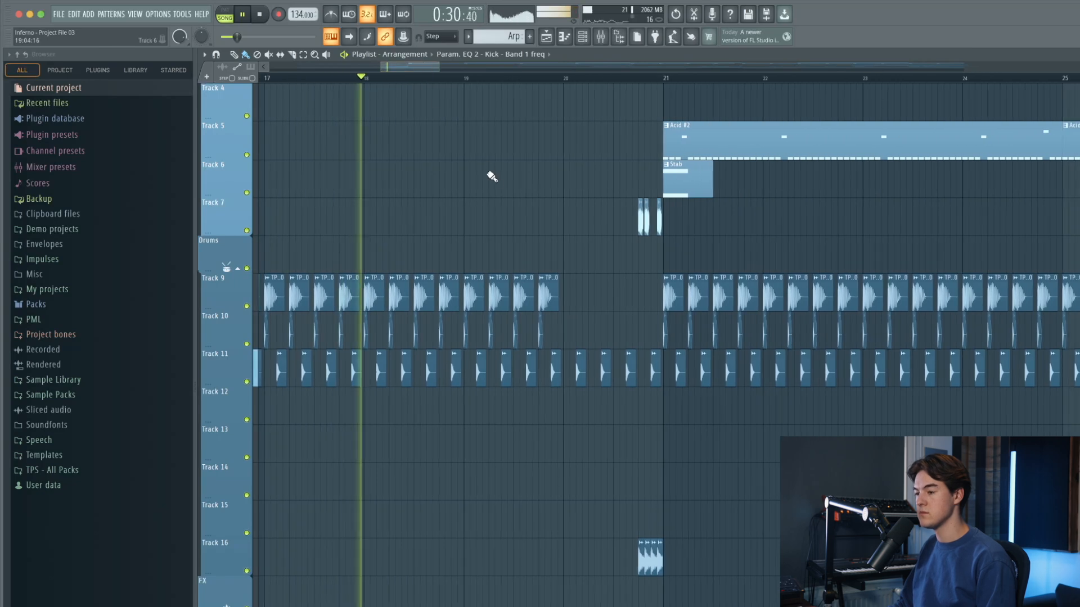
scroll(523, 166, "up", 3)
left_click_drag(426, 65, 434, 65)
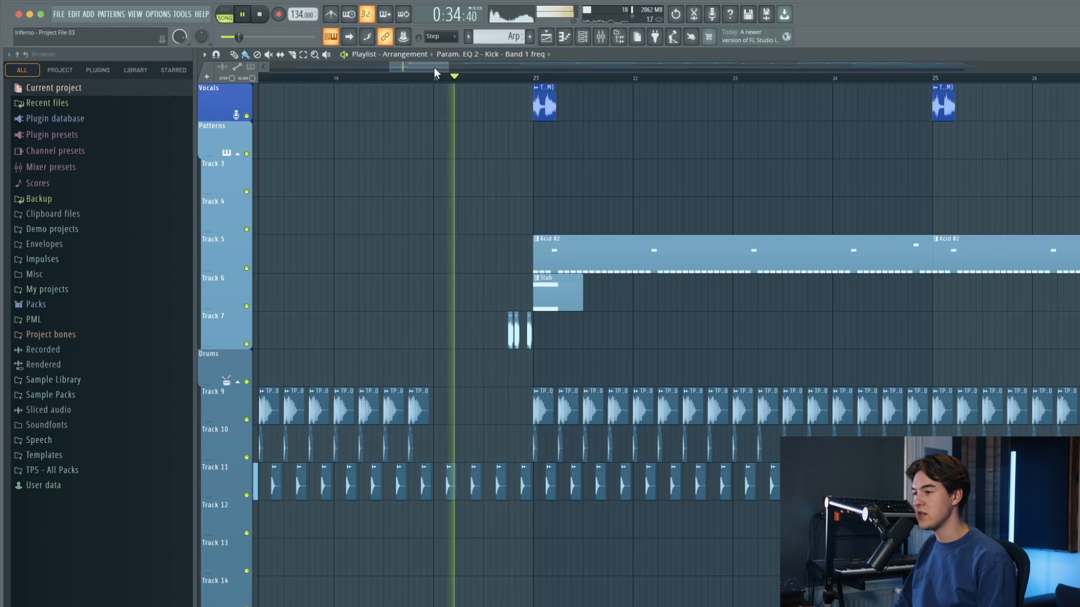
- Play the arrangement from bar 29, where the 303 loop enters
left_click_drag(432, 67, 468, 63)
scroll(541, 161, "down", 2)
left_click(533, 79)
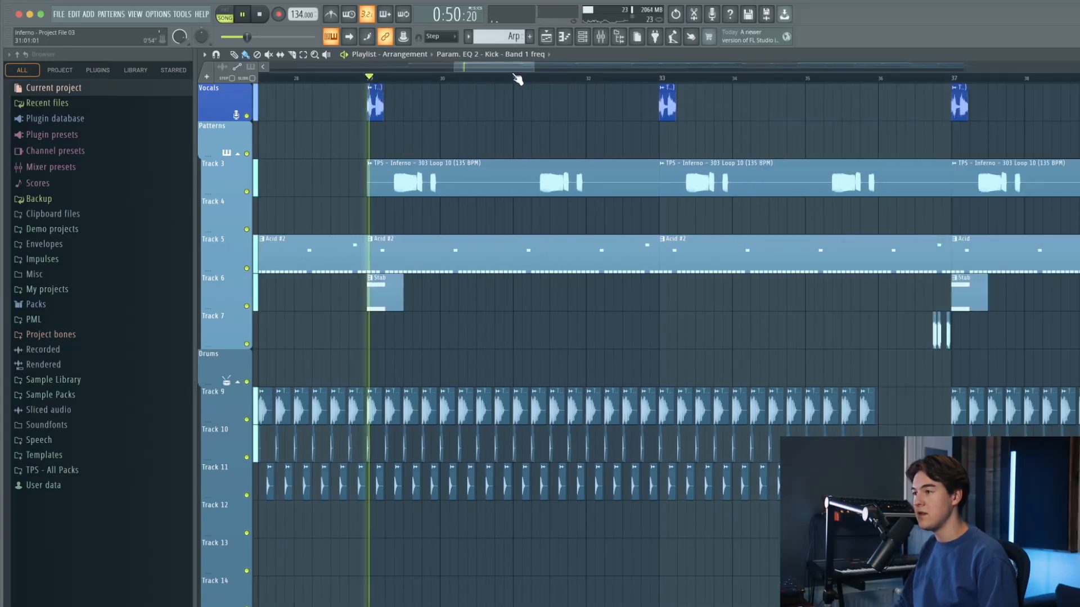
left_click_drag(509, 66, 519, 66)
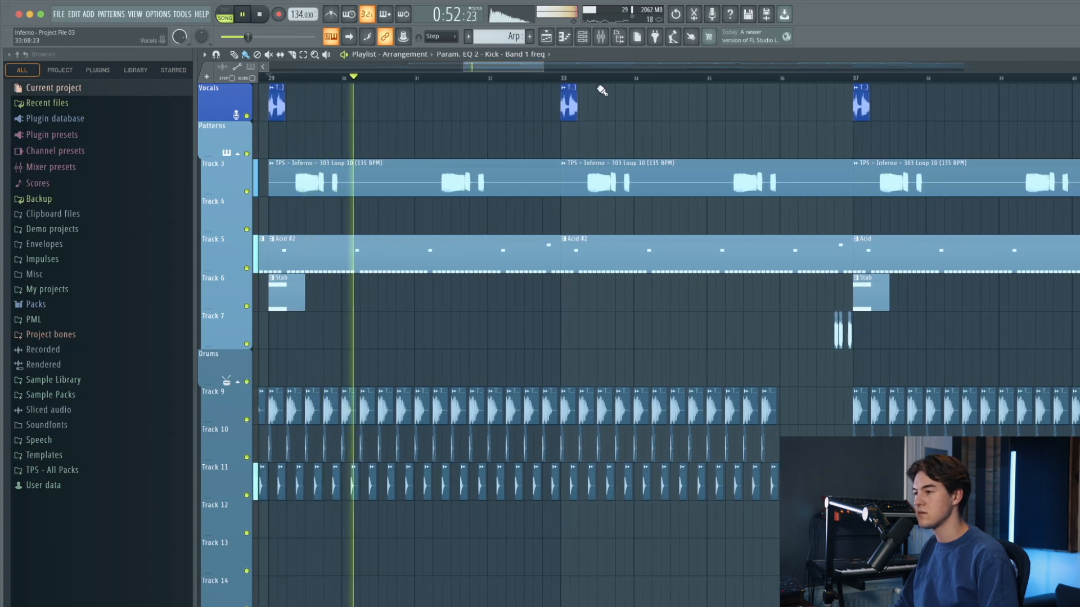
- Play from just before bar 35 and follow the clips into the Track 13 entry at bar 37
left_click(683, 79)
scroll(543, 202, "down", 2)
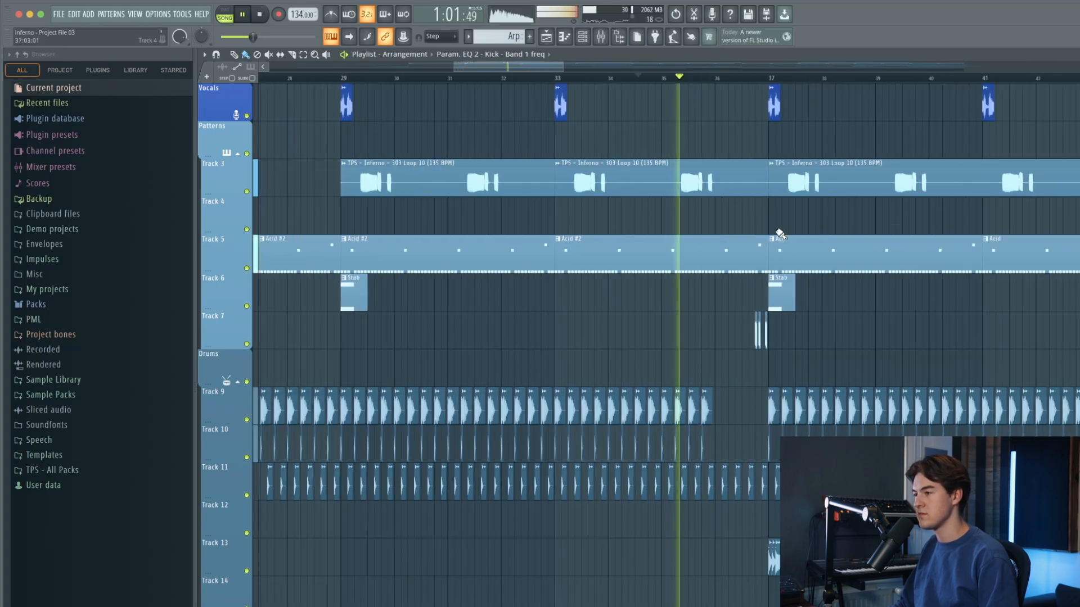
left_click_drag(534, 67, 563, 67)
scroll(627, 294, "down", 3)
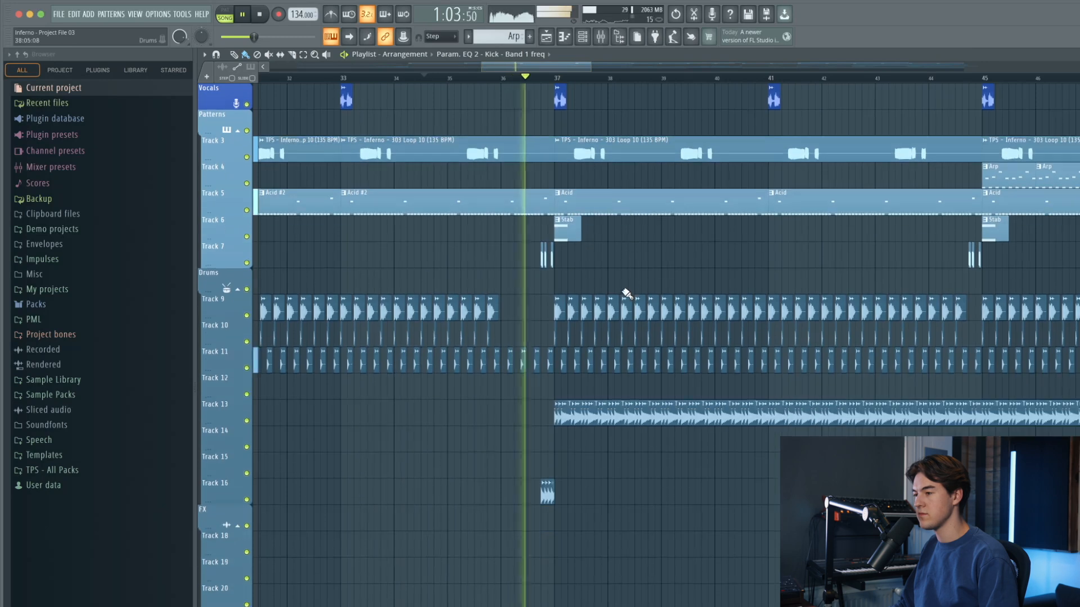
scroll(626, 294, "down", 3)
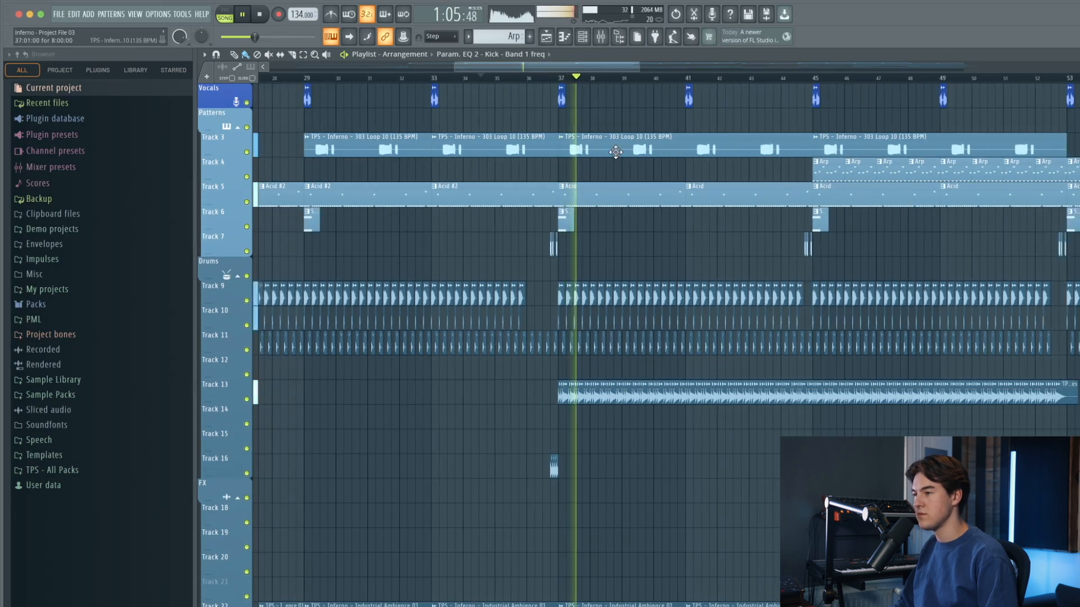
- Play from bar 45, where the arp enters, and follow the arrangement through the break to bar 69
left_click_drag(532, 69, 573, 68)
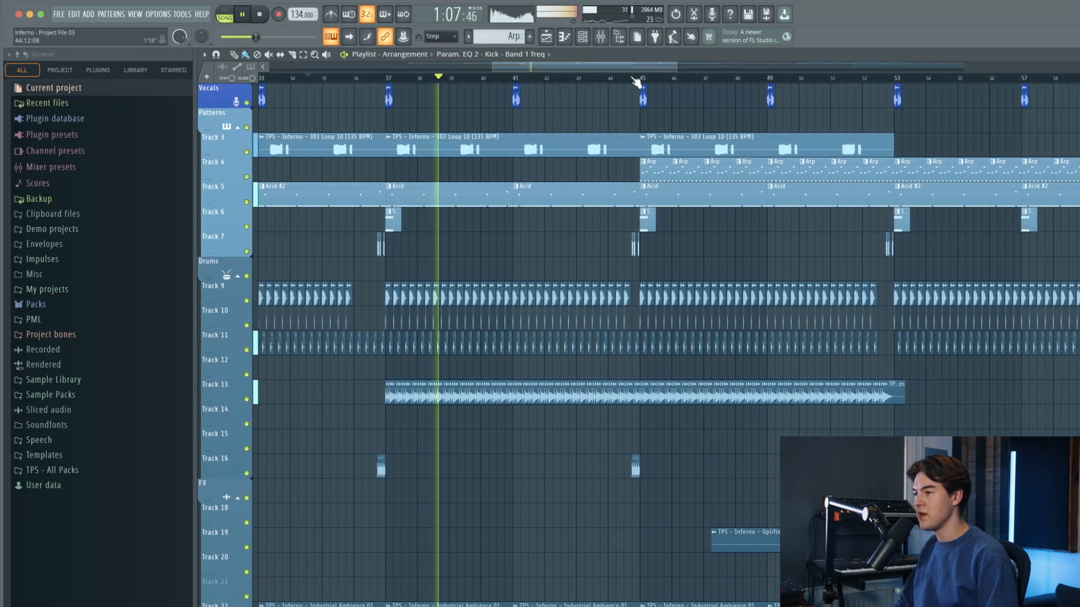
left_click(640, 79)
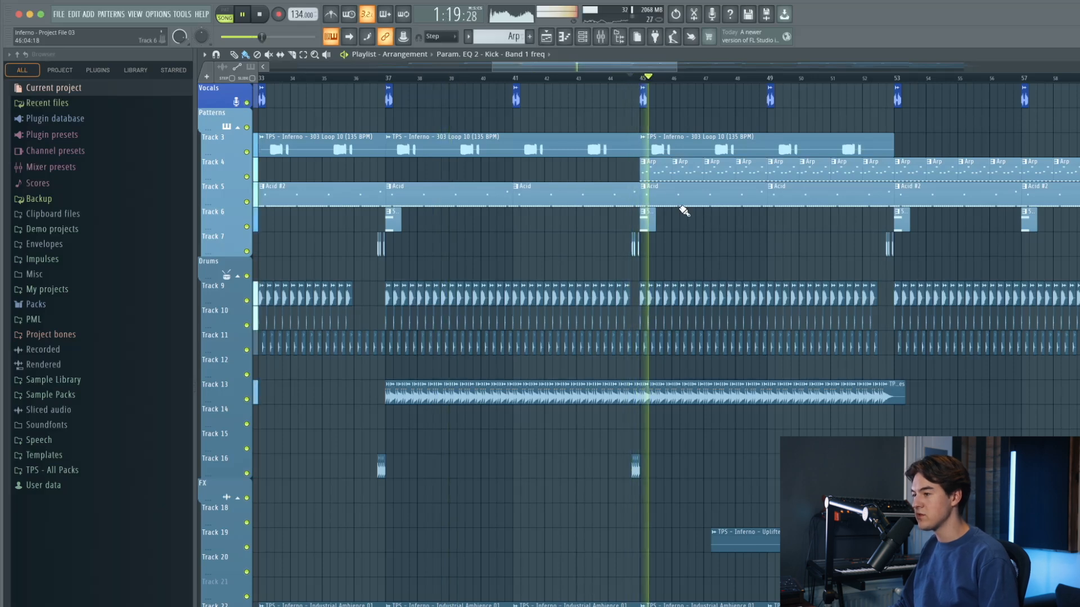
left_click_drag(610, 66, 648, 68)
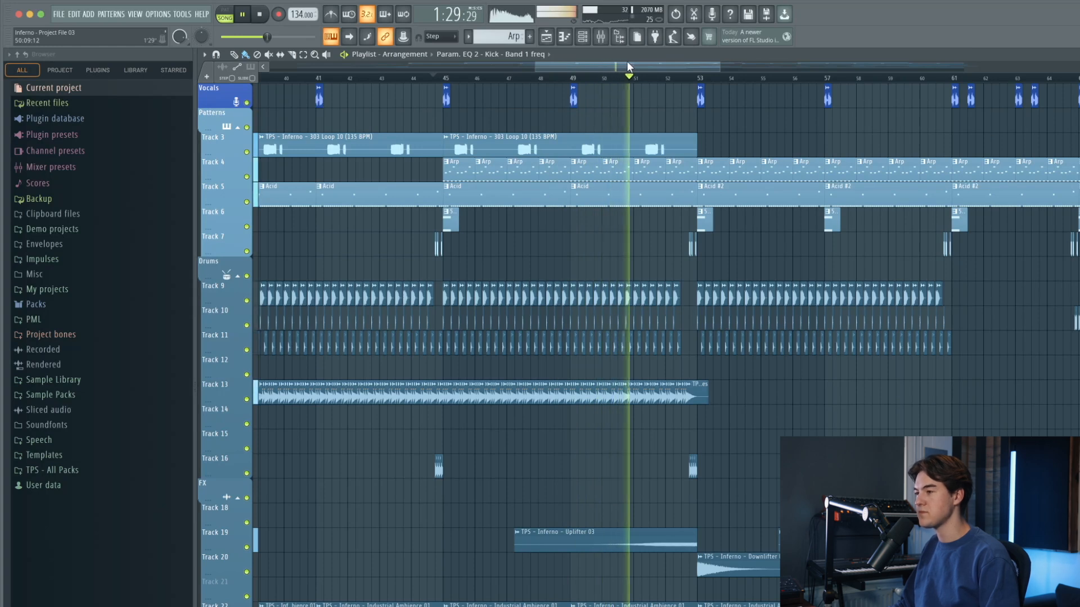
left_click_drag(634, 69, 651, 69)
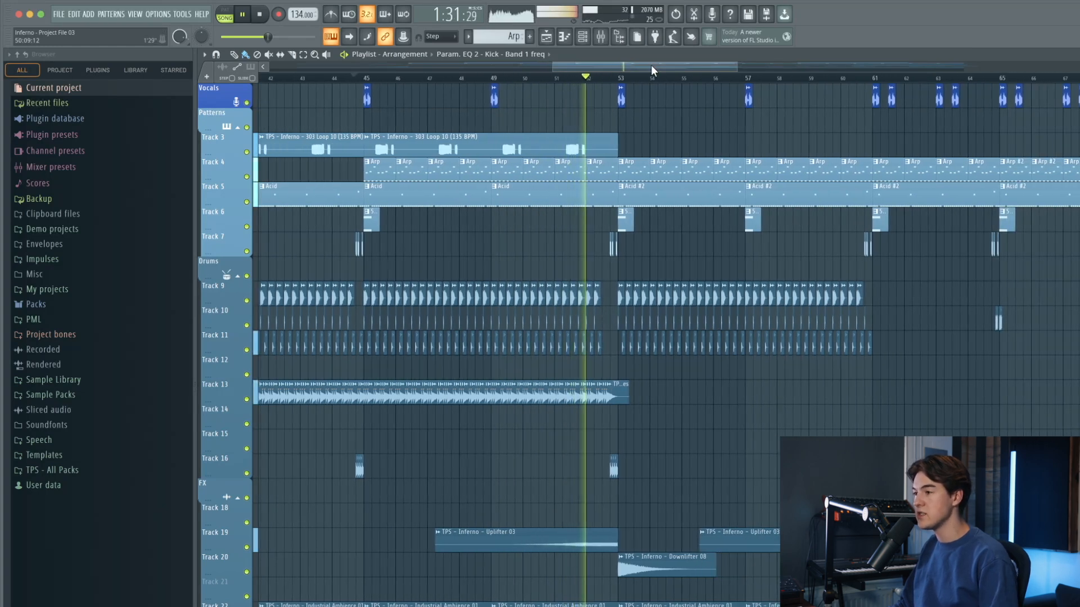
left_click_drag(650, 65, 663, 66)
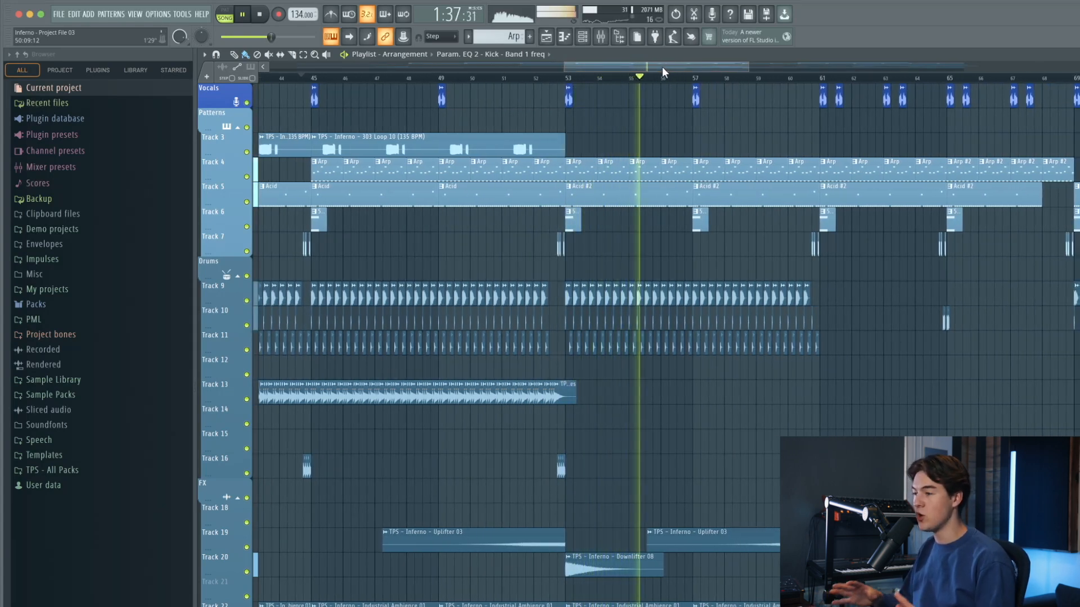
left_click_drag(662, 67, 735, 65)
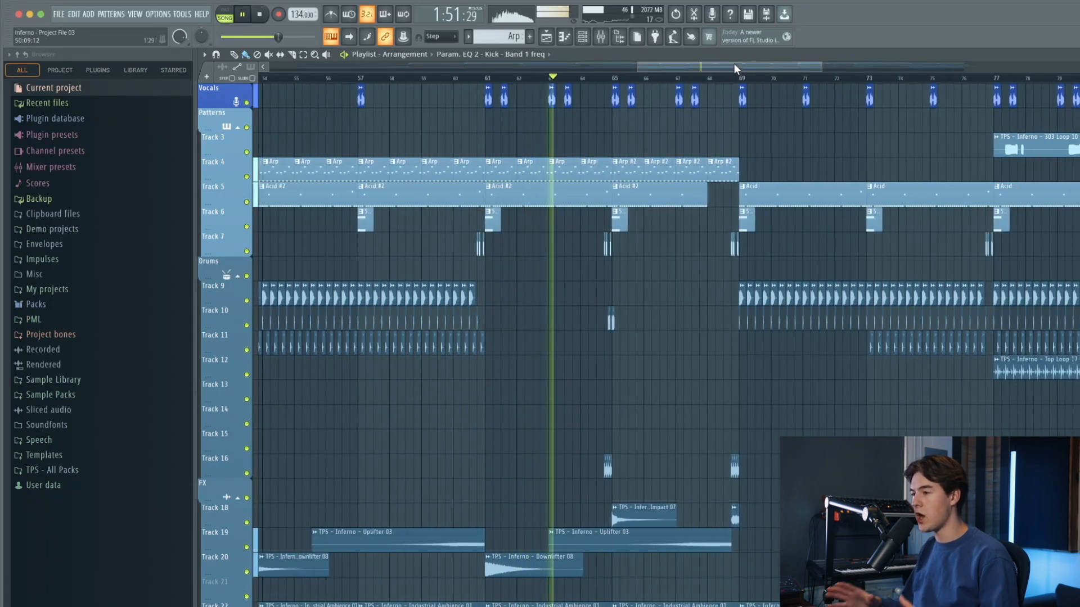
left_click_drag(721, 64, 755, 62)
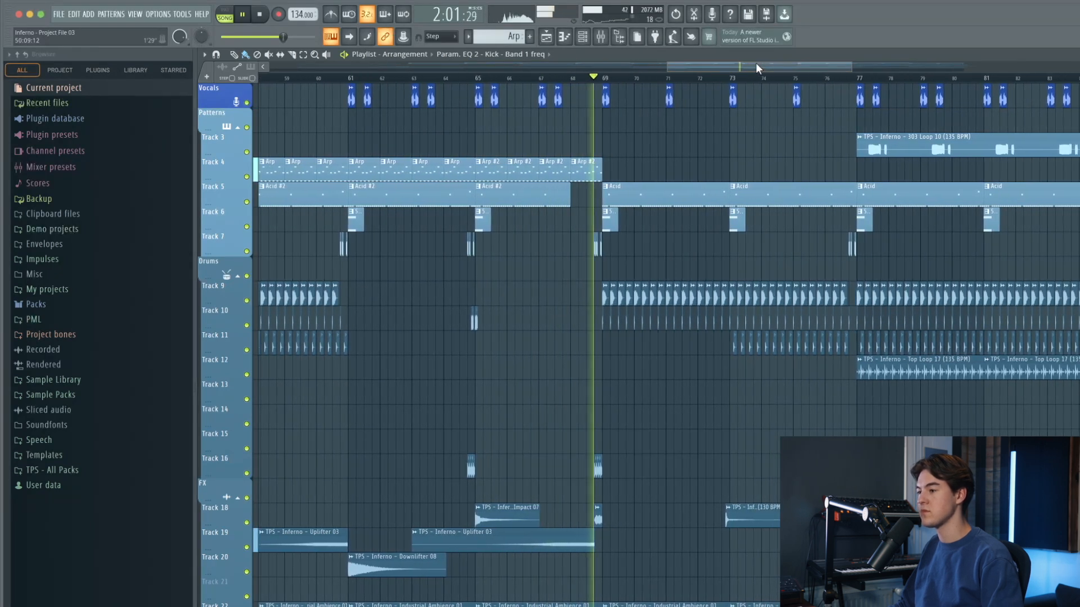